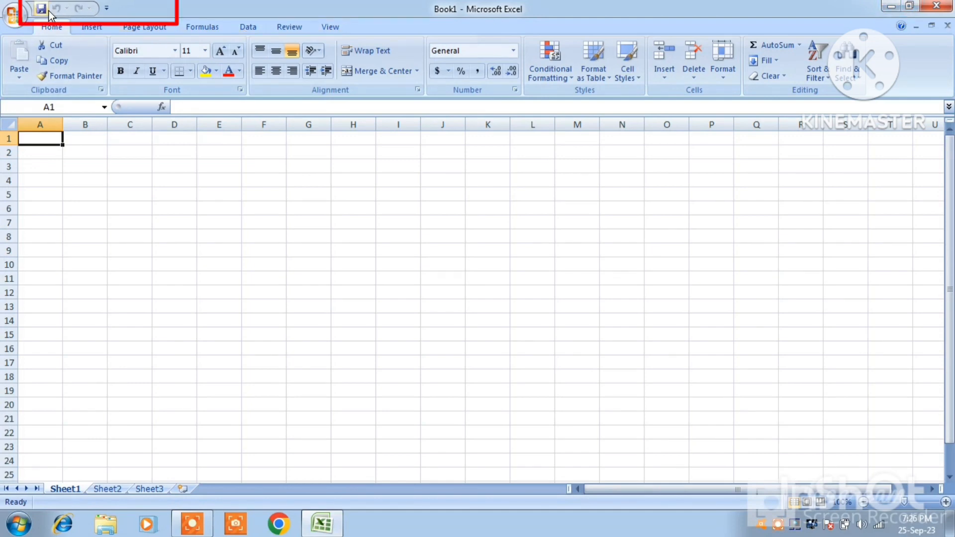
left_click(20, 14)
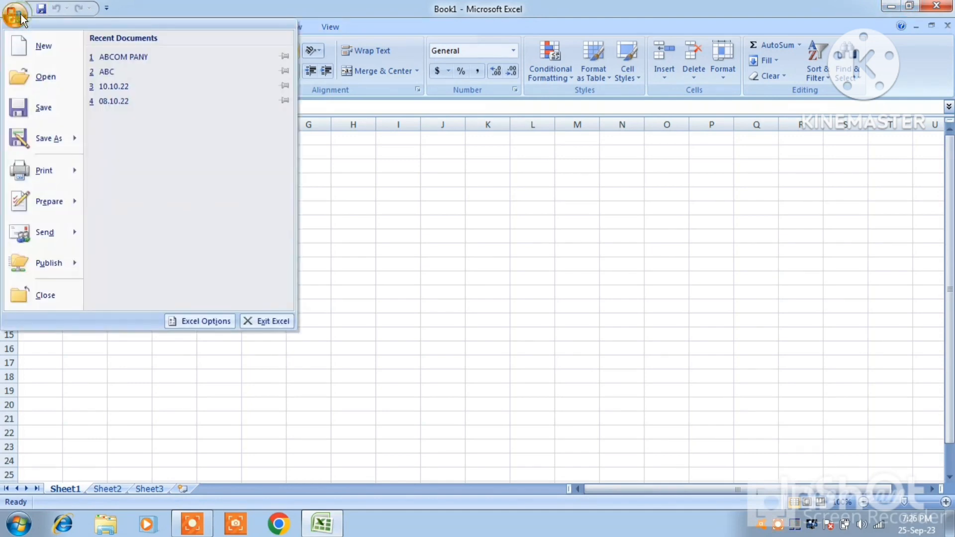
mouse_move(34, 171)
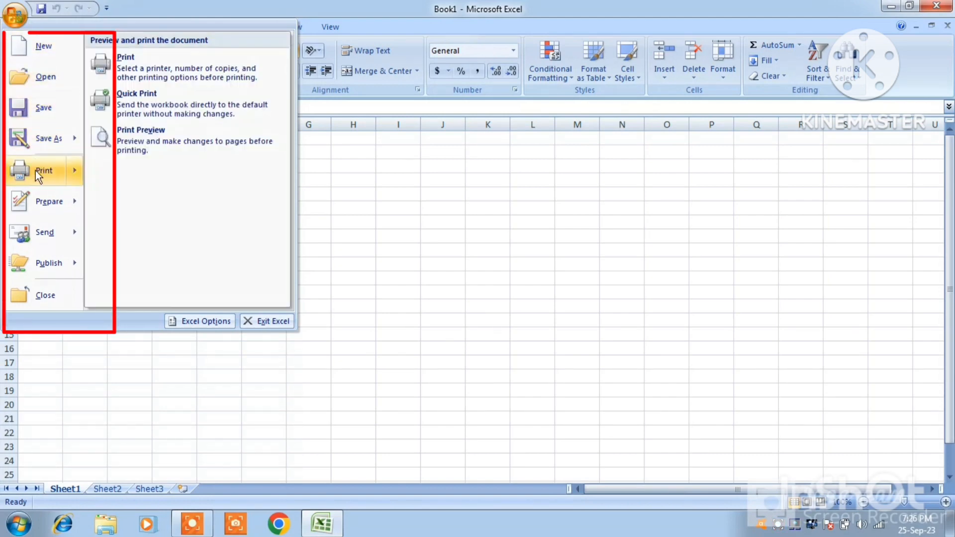
left_click(494, 291)
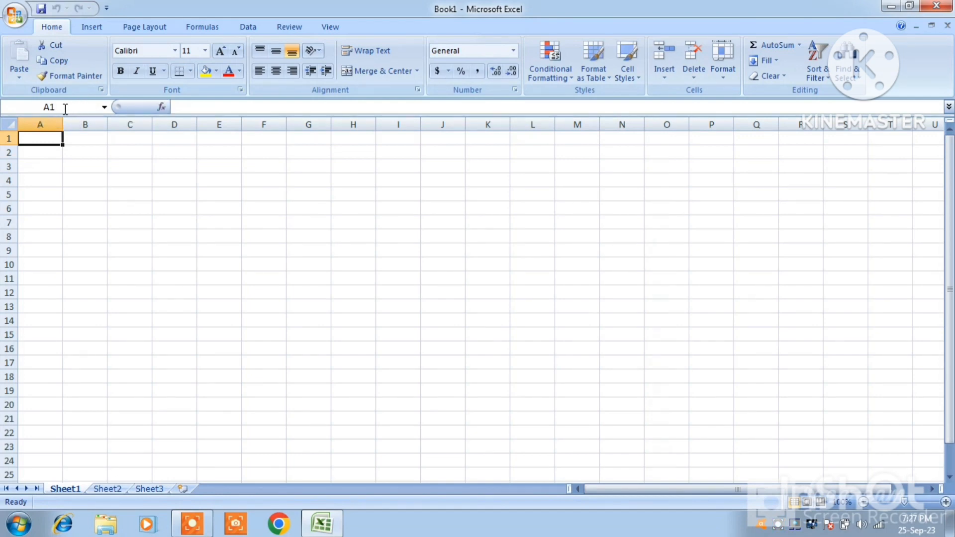
left_click(172, 168)
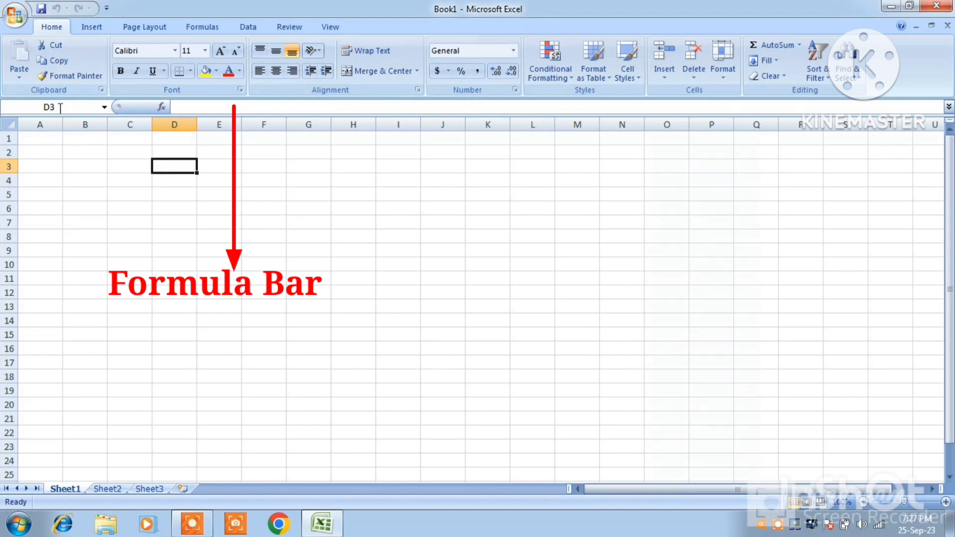
left_click(203, 108)
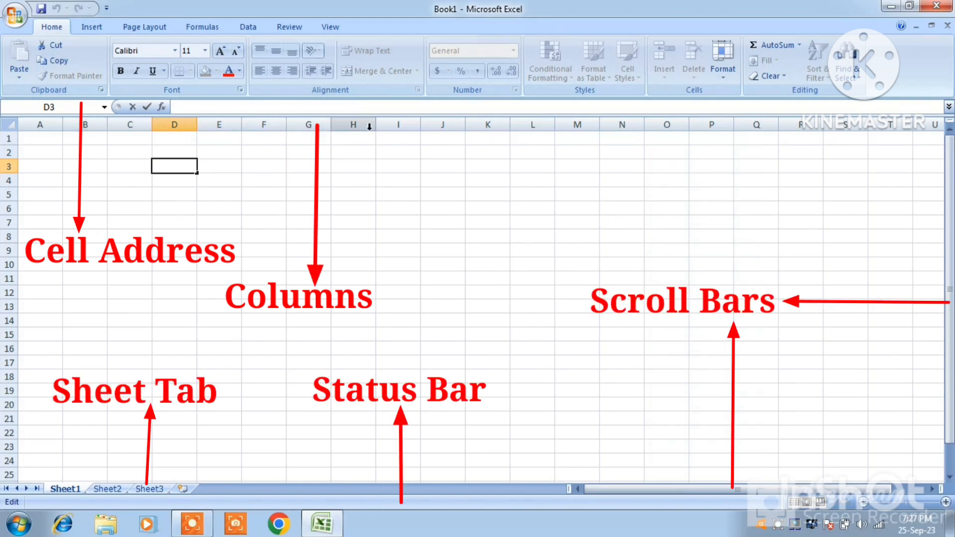
left_click(18, 155)
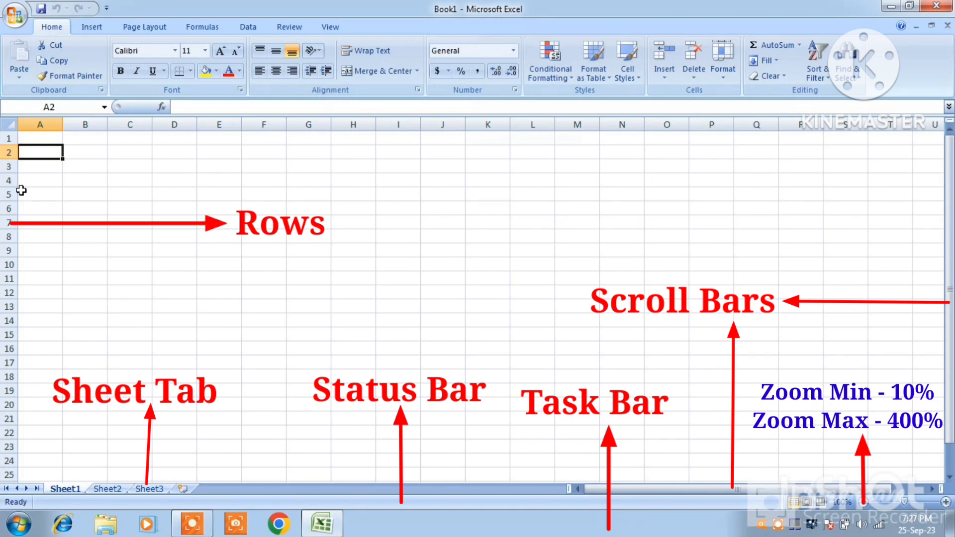
Enter the report title "SALAY REPORT (APRIL-2023)" in cell C1
left_click(112, 139)
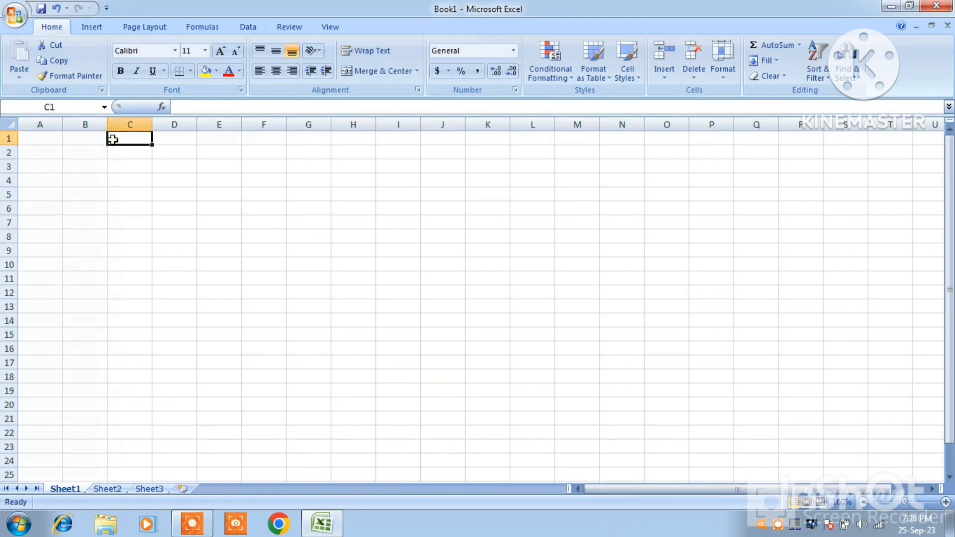
type("SAL")
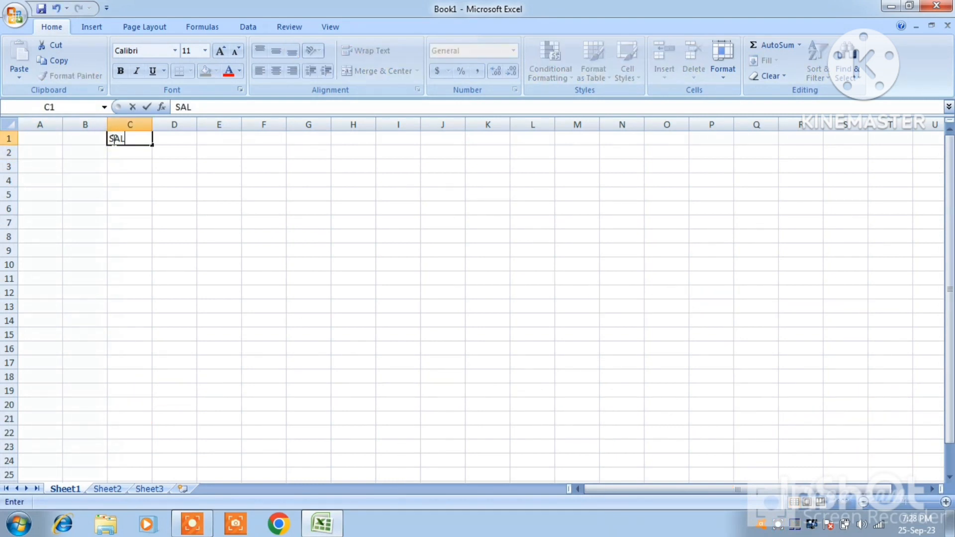
type("AY REPORT (A")
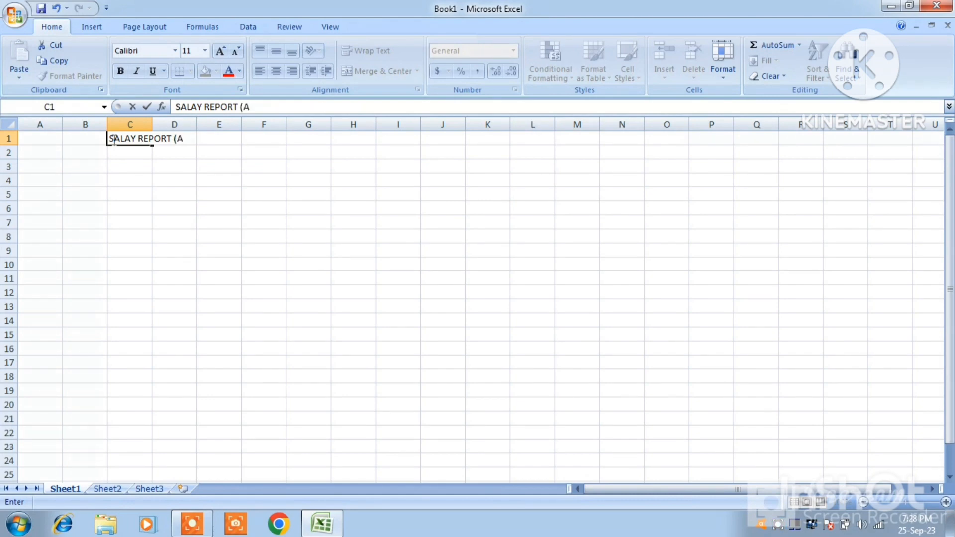
type("PRIL-2023")
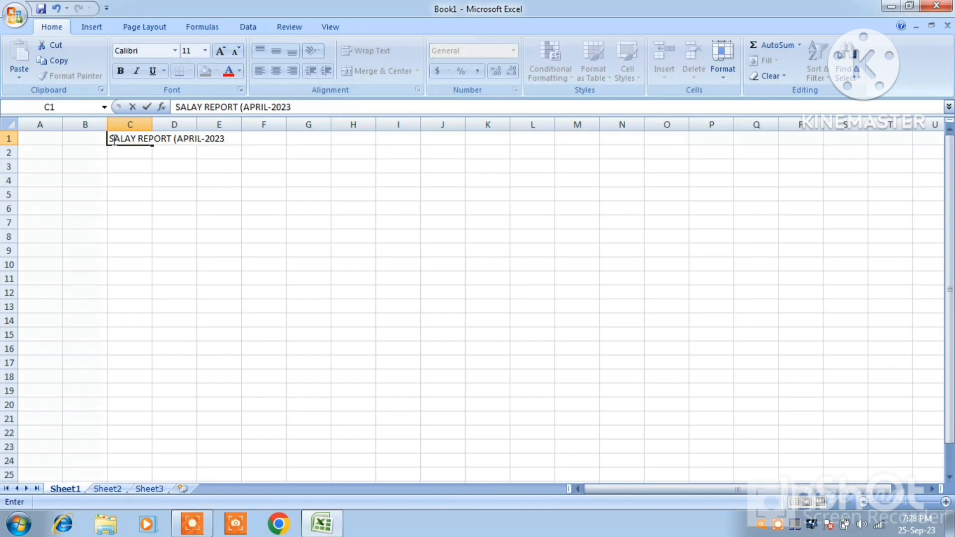
type(")")
key("Return")
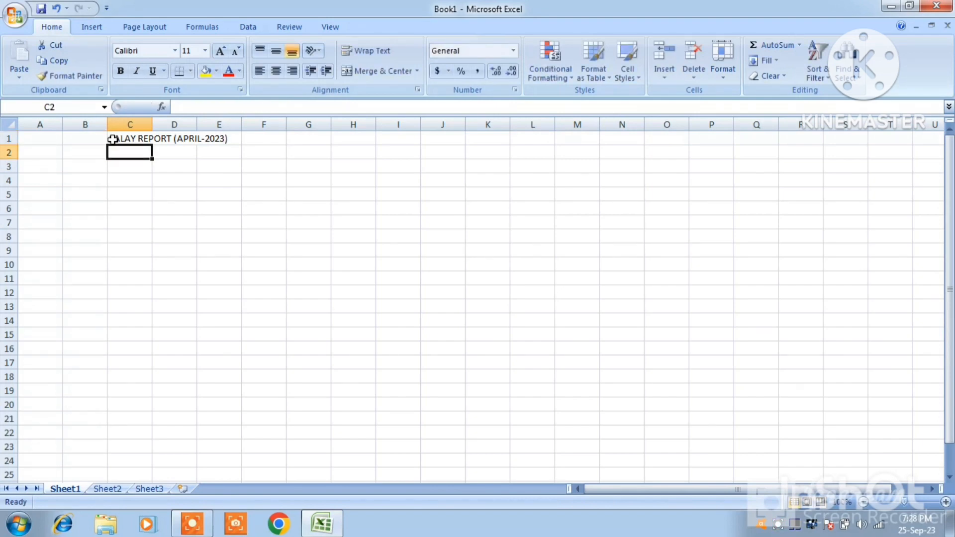
Enter the company line "ABC DIGITAL COMPANY PVT. LTD. KANPUR UTTAR PRADESH INDIA" in cell A2
key("Left")
key("Left")
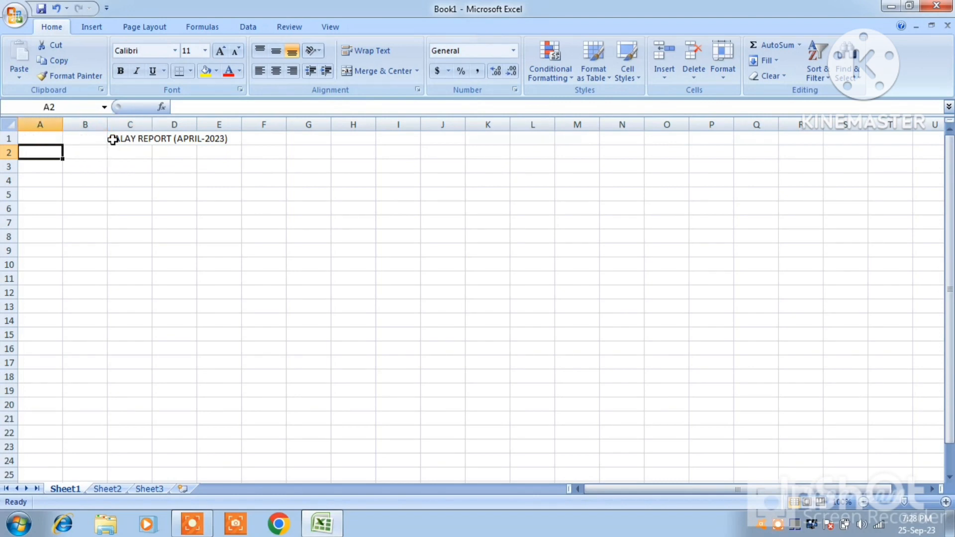
type("A")
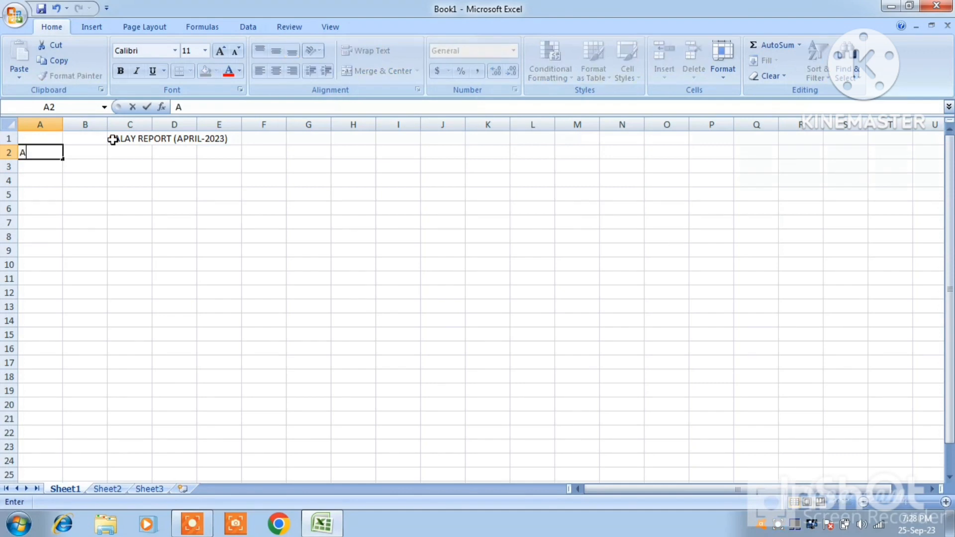
type("BC DIGITAL CO")
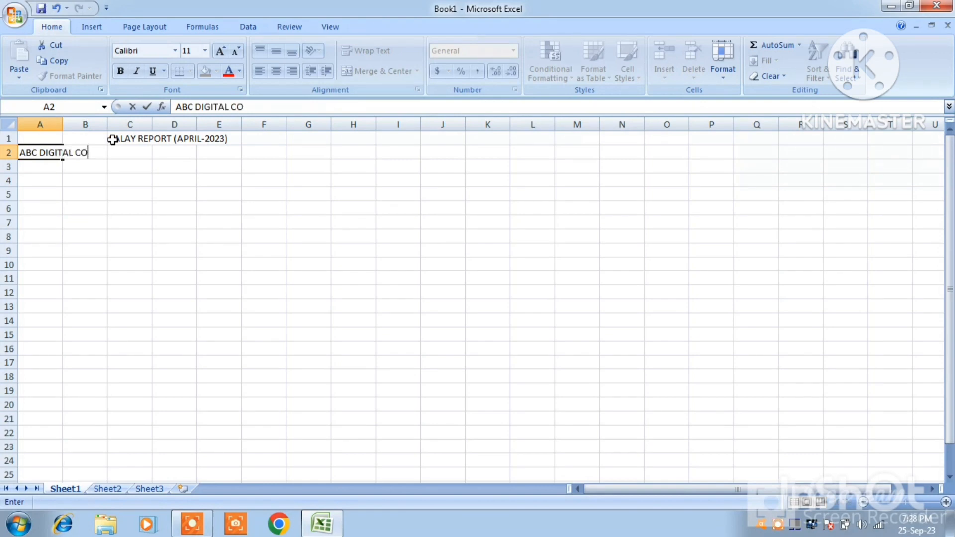
type("MPANY P")
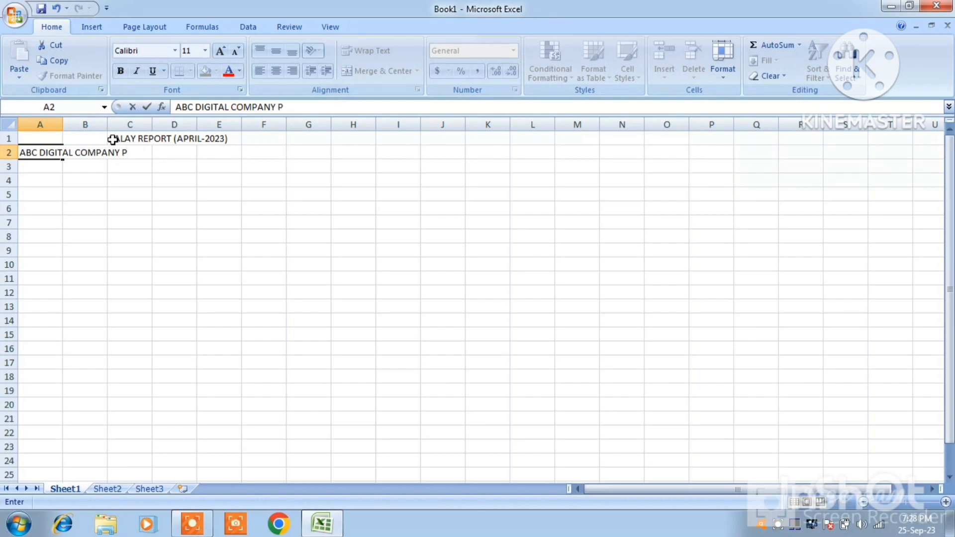
type("VT. LTD. KANP")
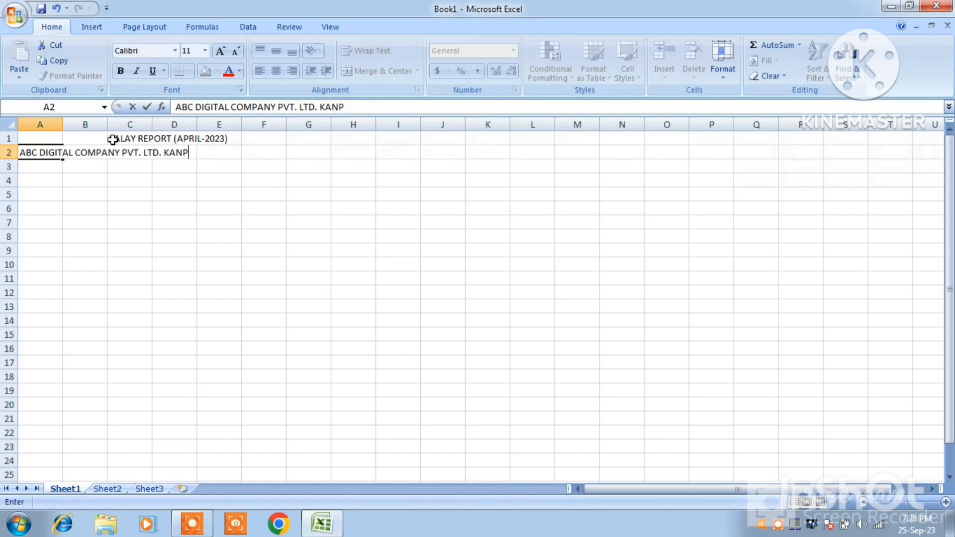
type("UR UTTAR PR")
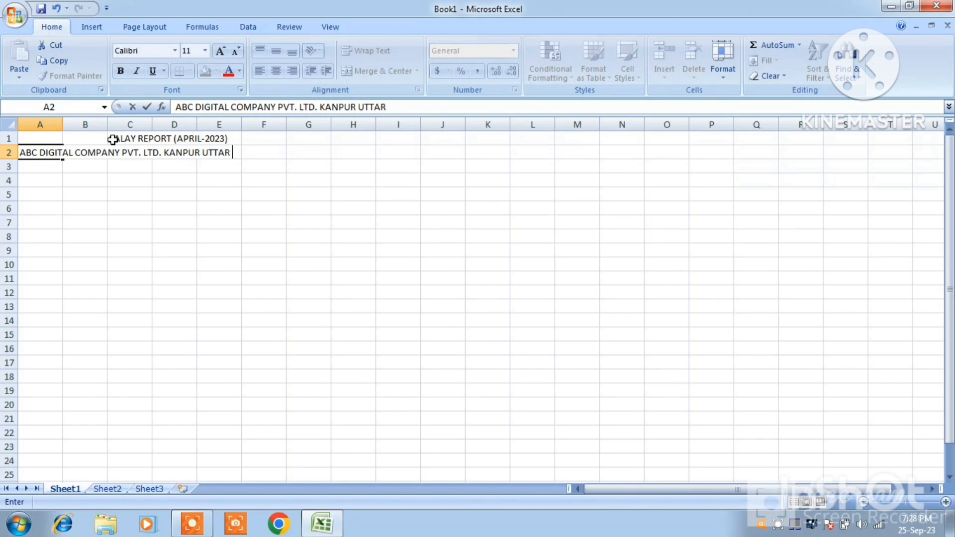
type("ADESH INDI")
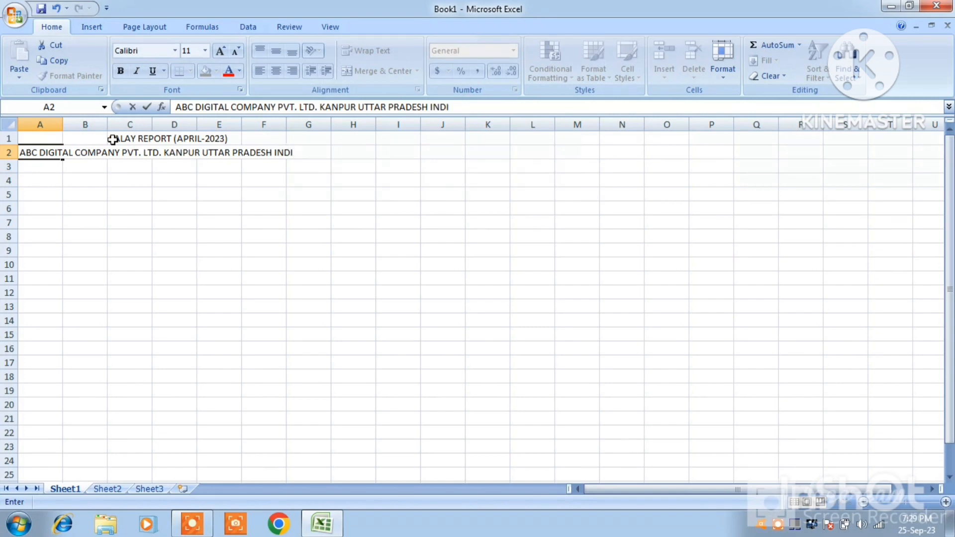
type("A")
key("Return")
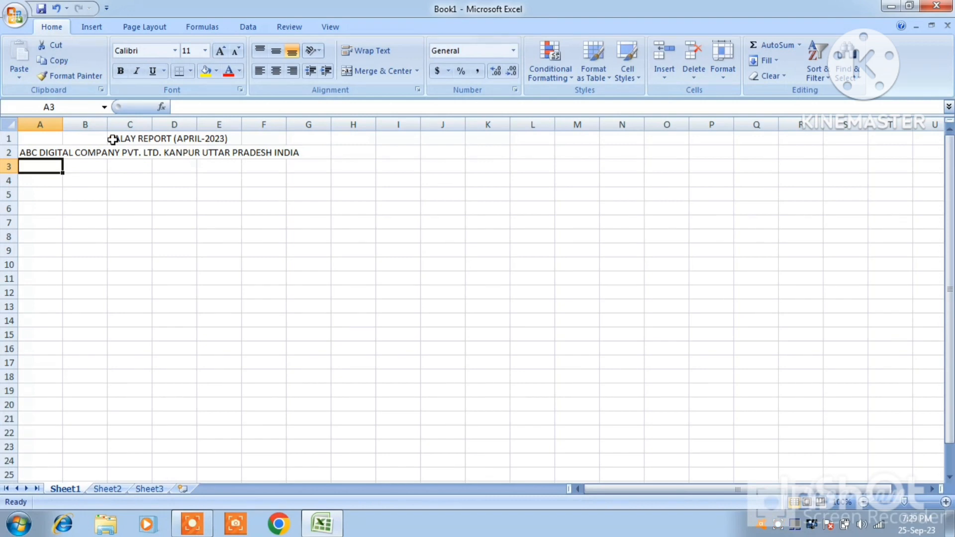
Enter the column headers S.N., EMP_NAME and POST in cells A3 to C3
type("S.N.")
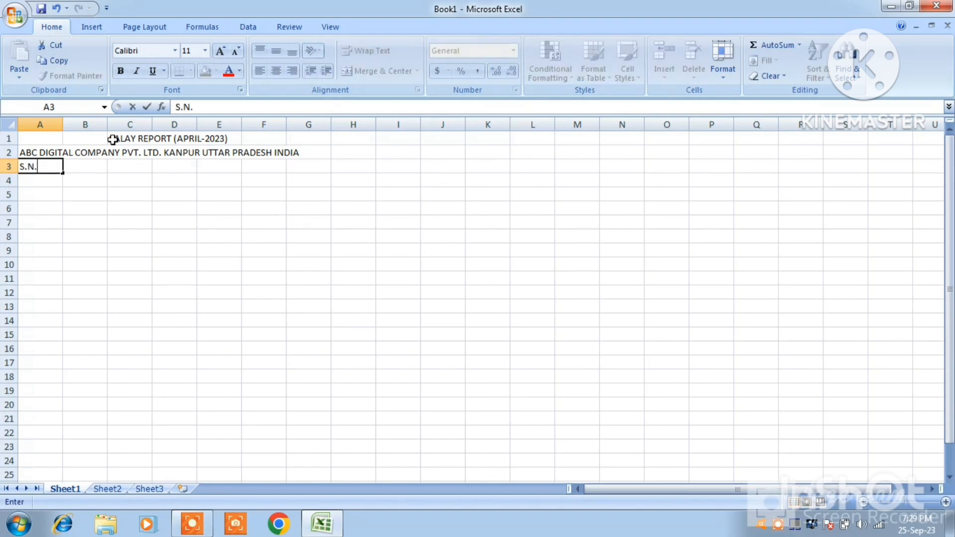
key("Tab")
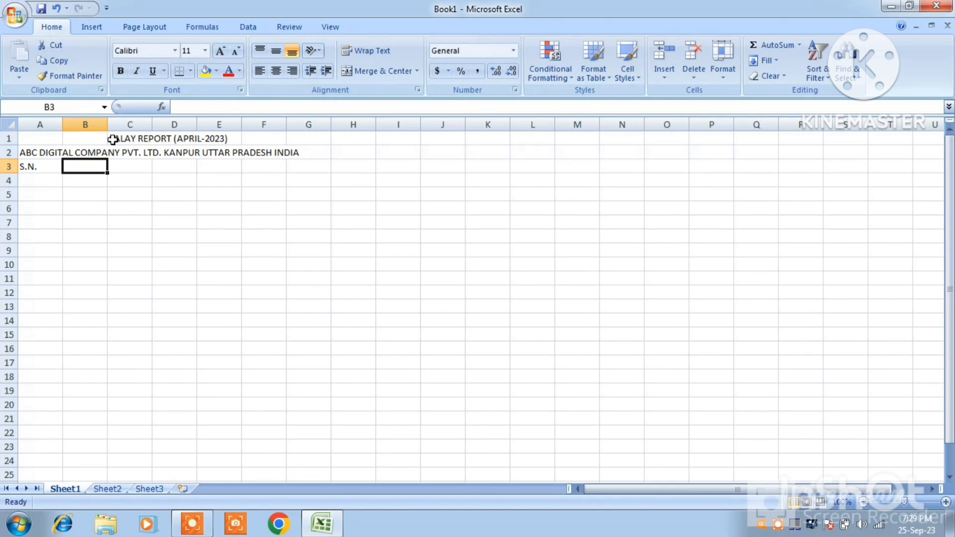
type("EMP")
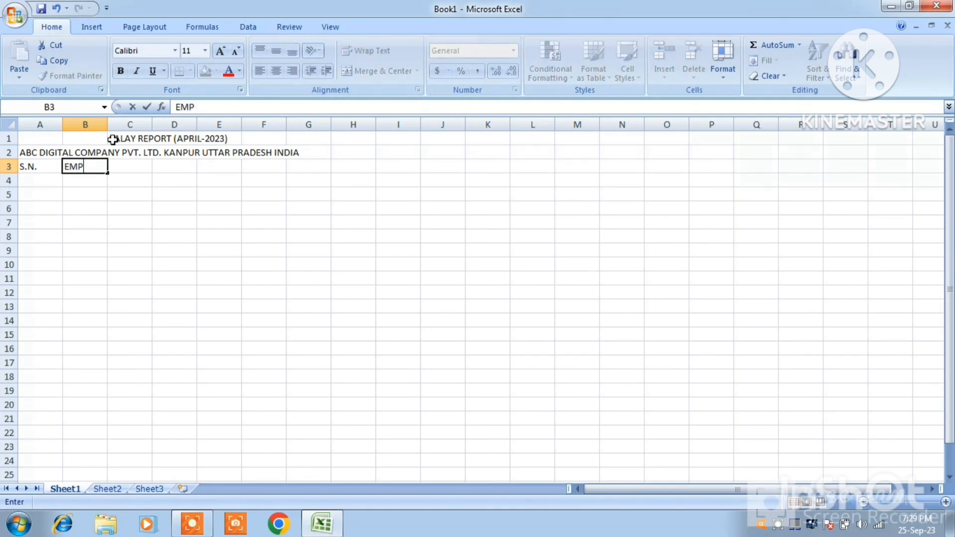
type("_NAME")
key("Tab")
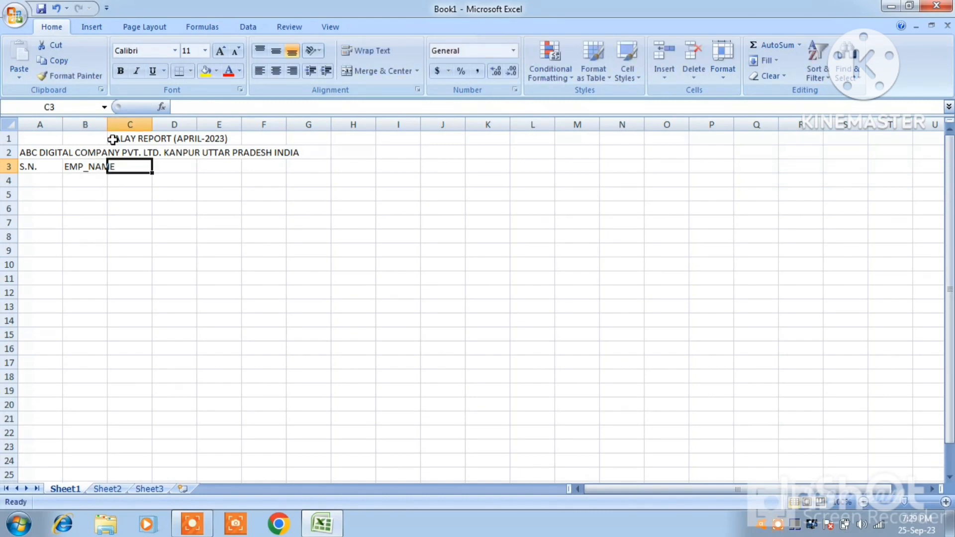
type("POST")
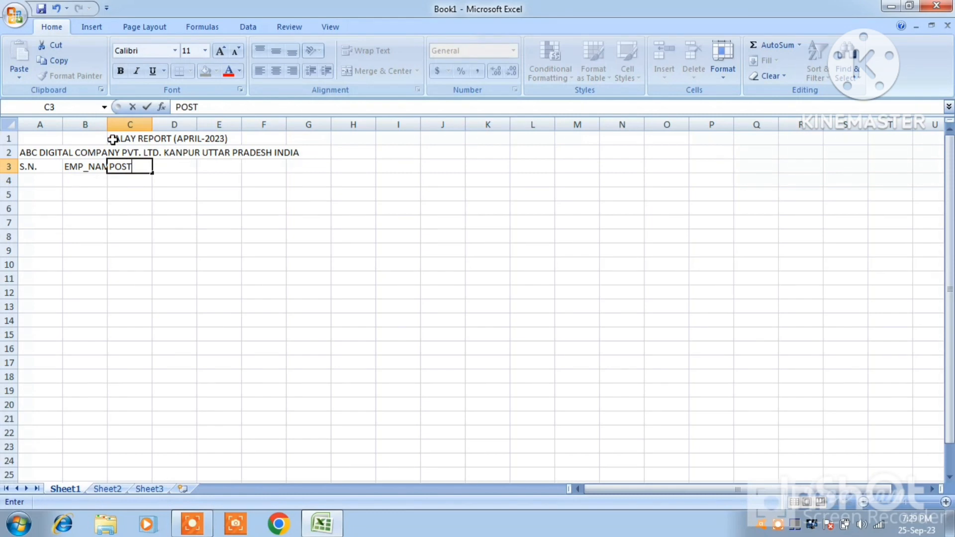
key("Tab")
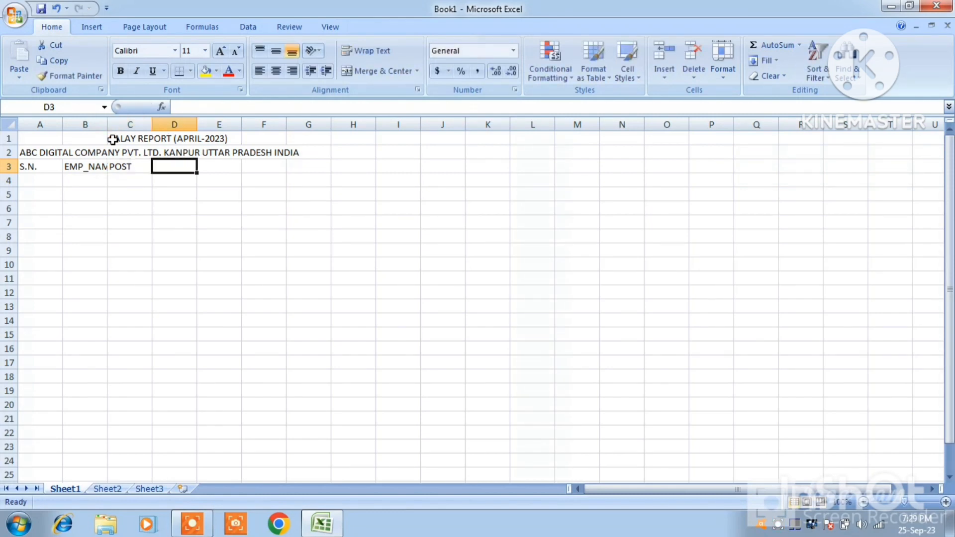
Add the column headers D.O.J. in cell D3 and SALARY in cell E3
type("D.O")
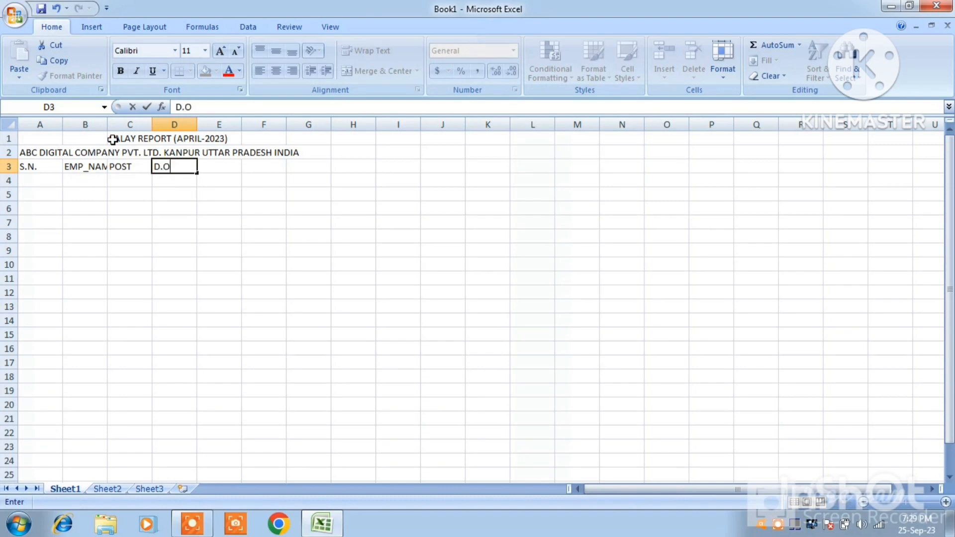
type(".J.")
key("Tab")
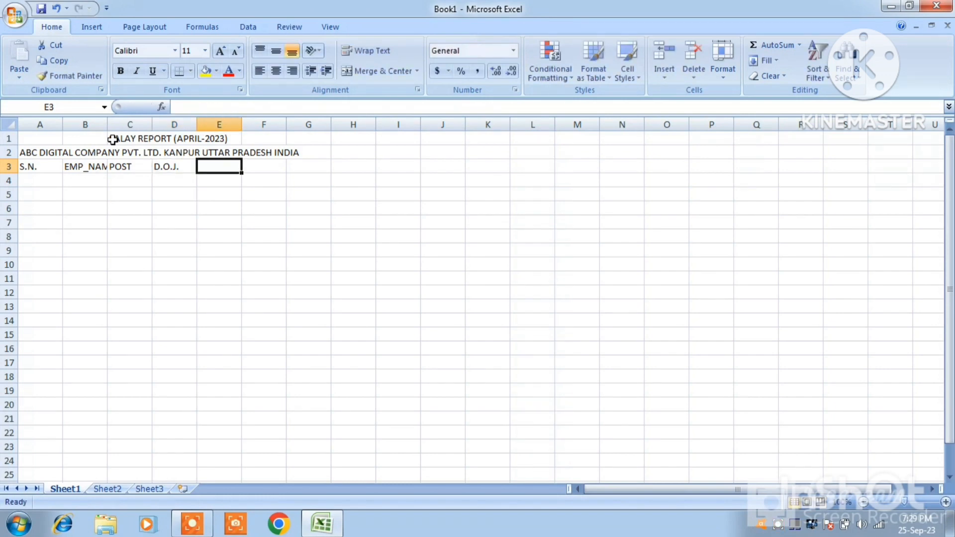
type("SALARY")
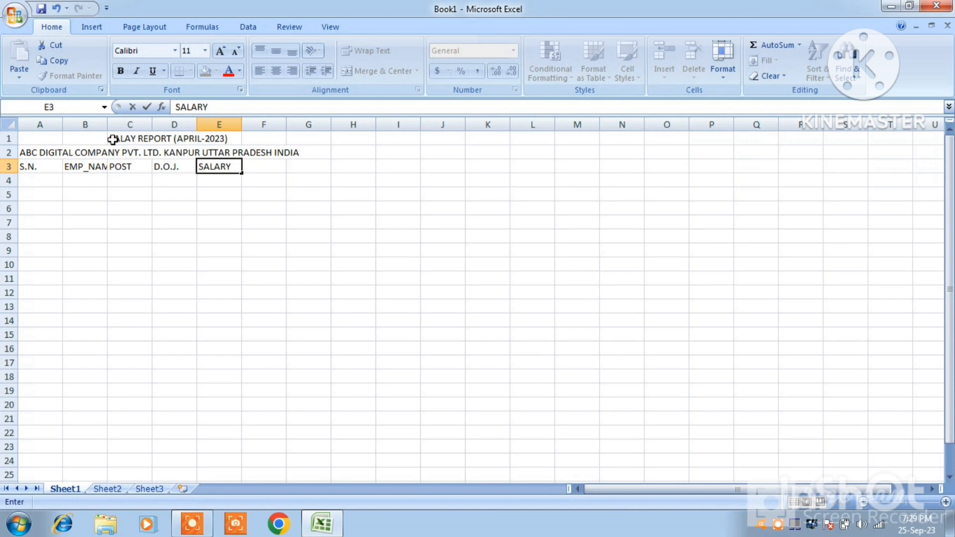
key("Tab")
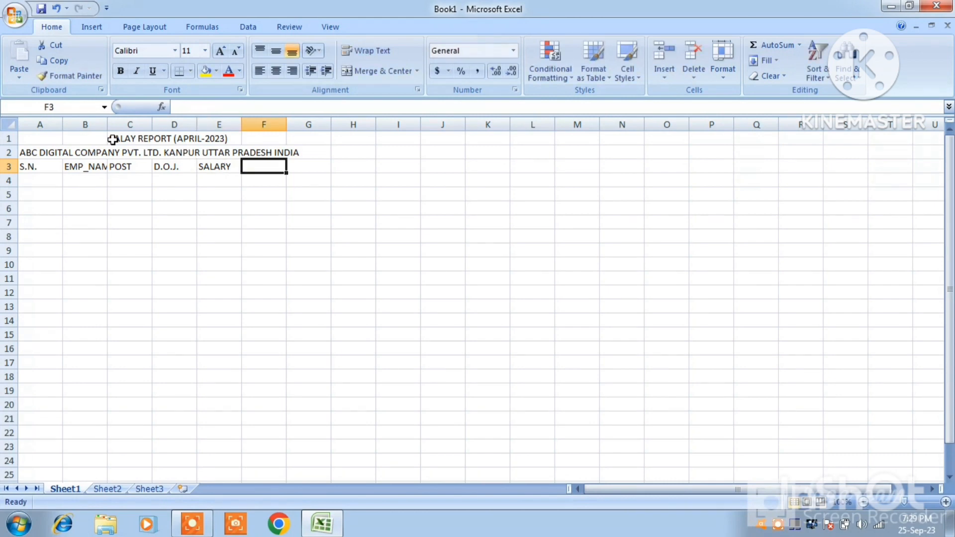
type("DA")
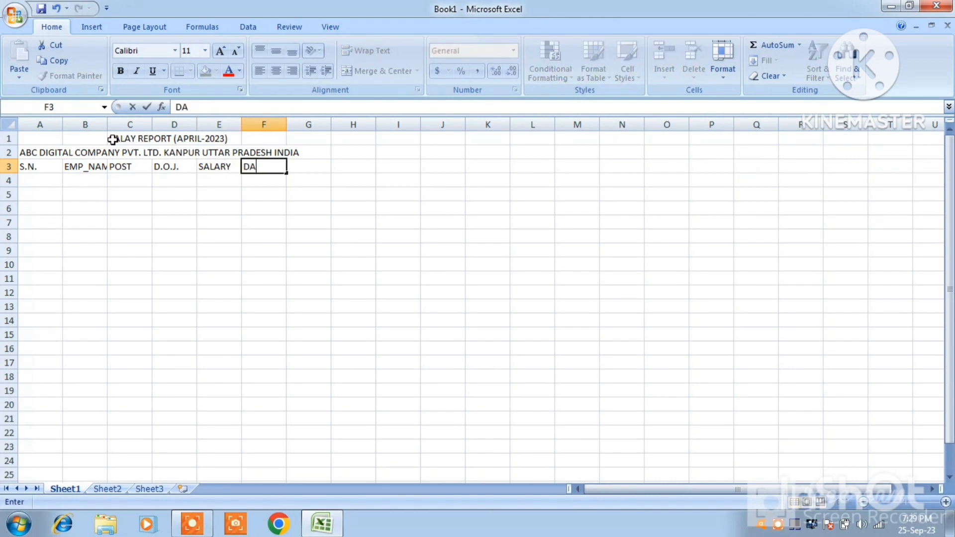
type("@5%")
key("Tab")
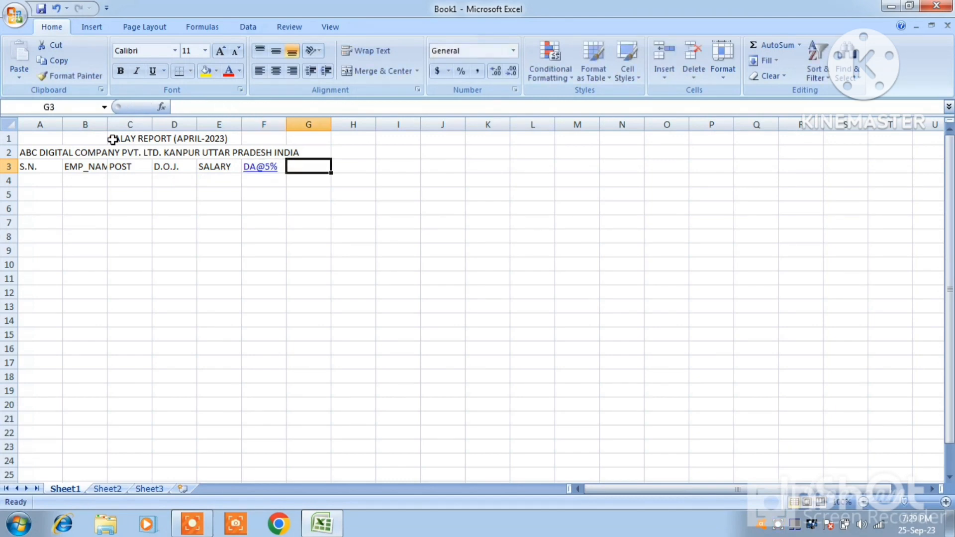
type("TA")
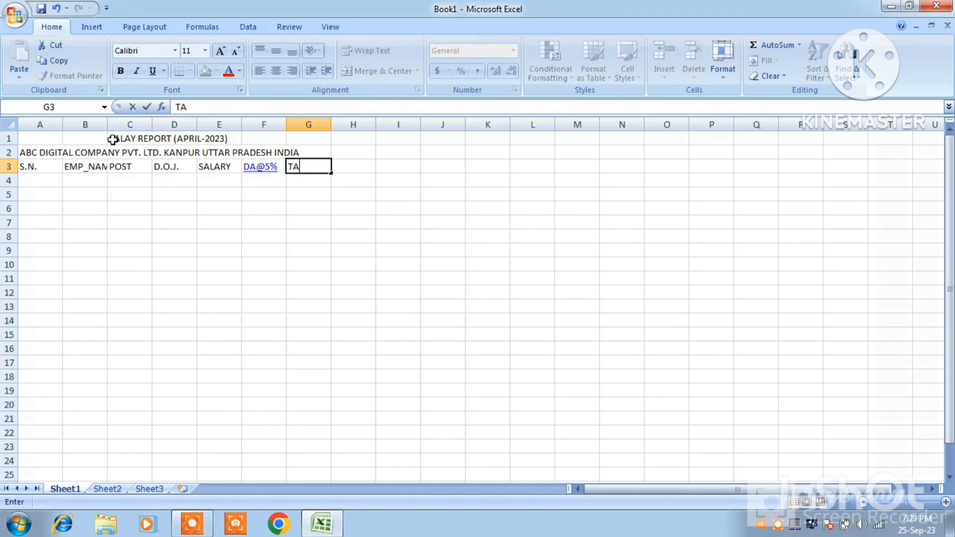
type("@2.5%")
key("Tab")
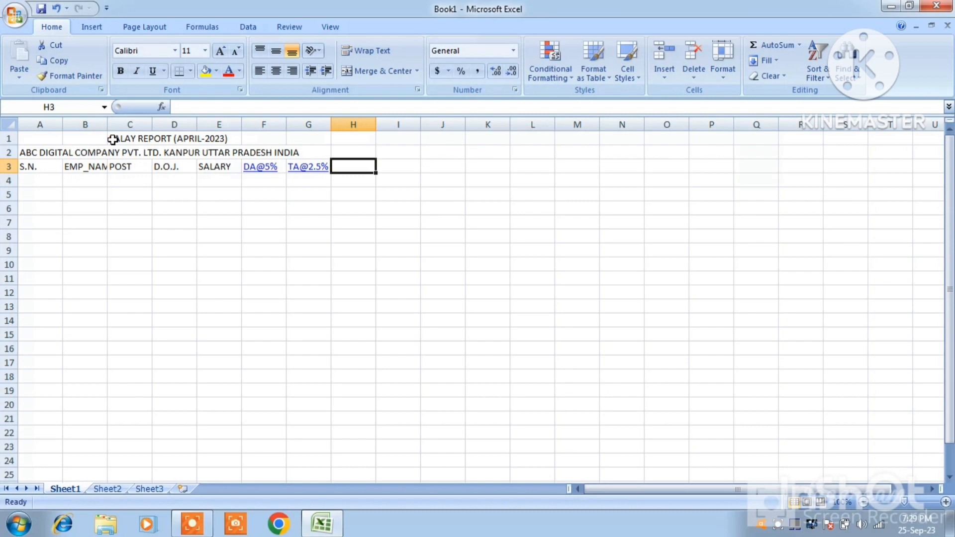
Add the column headers HRA@10% in cell H3 and SALARY in cell I3
type("HR")
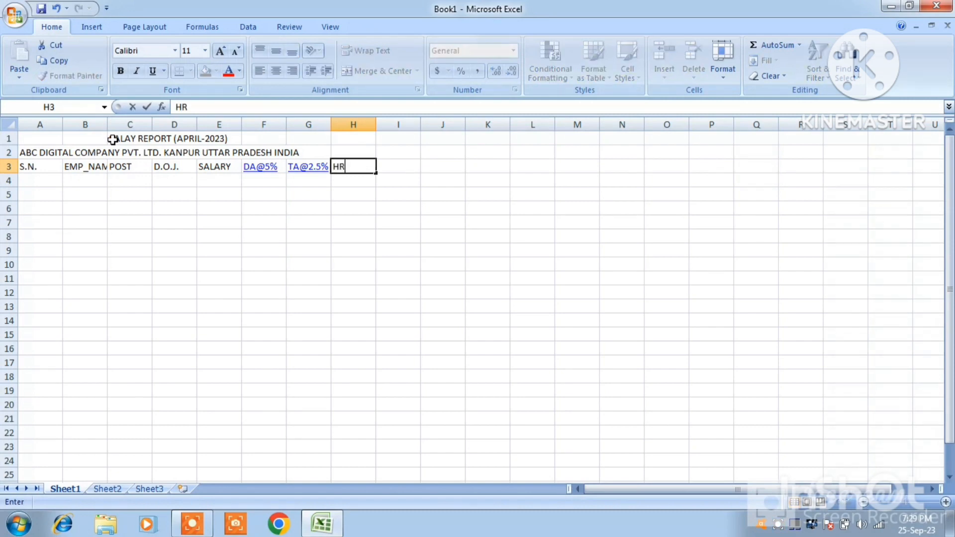
type("A@10%")
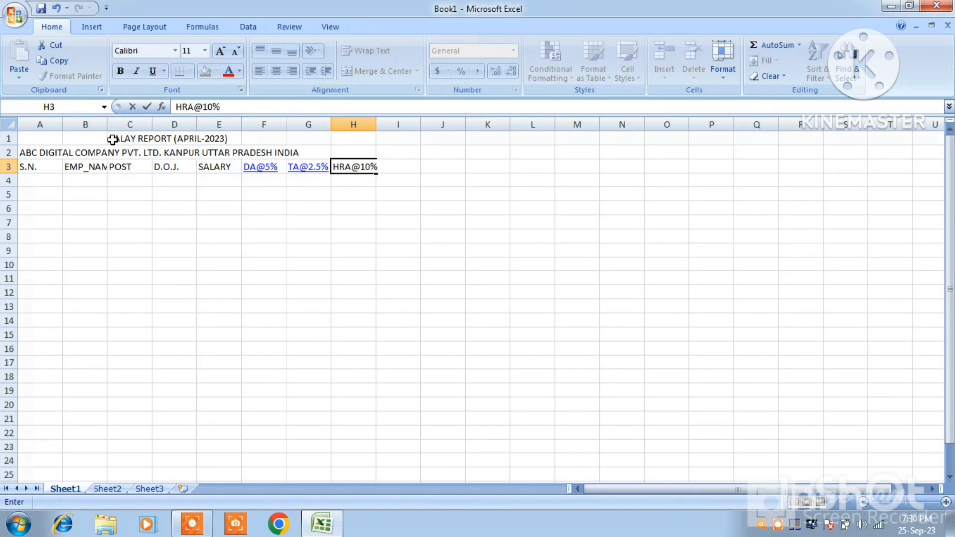
key("Tab")
type("SA")
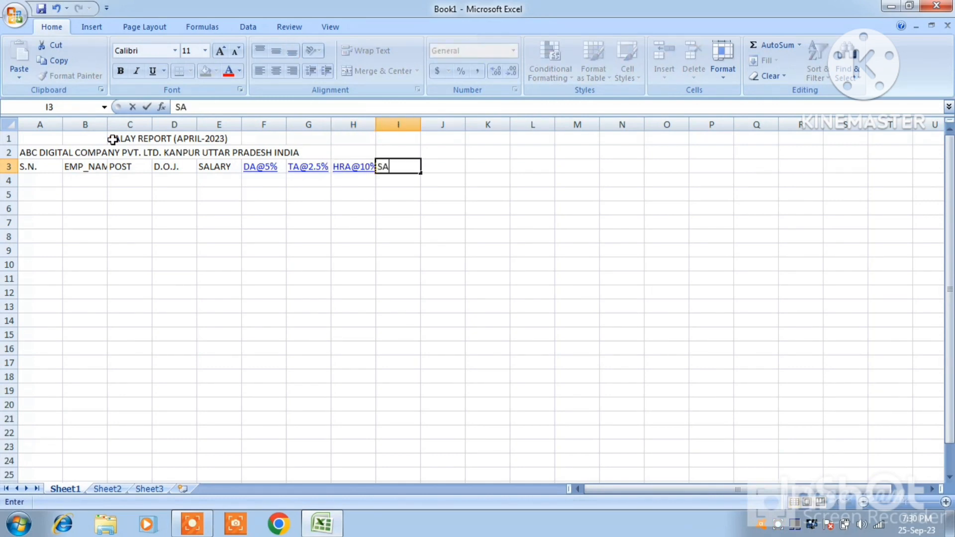
type("LARY")
key("Return")
Number the rows 1 to 10 in cells A4 to A13 by entering 1 and 2 and filling the series down
key("Left")
key("Left")
key("Left")
key("Left")
key("Left")
key("Left")
key("Left")
key("Left")
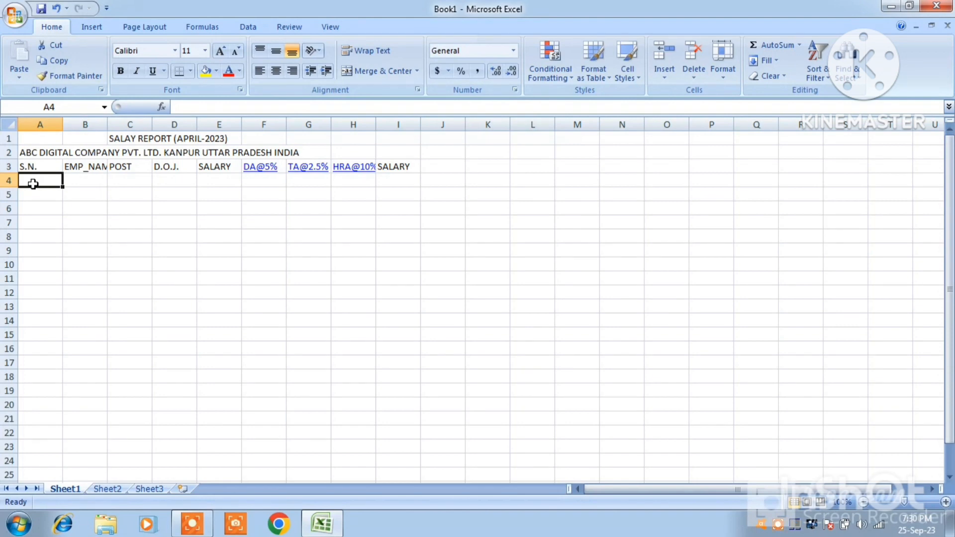
type("1")
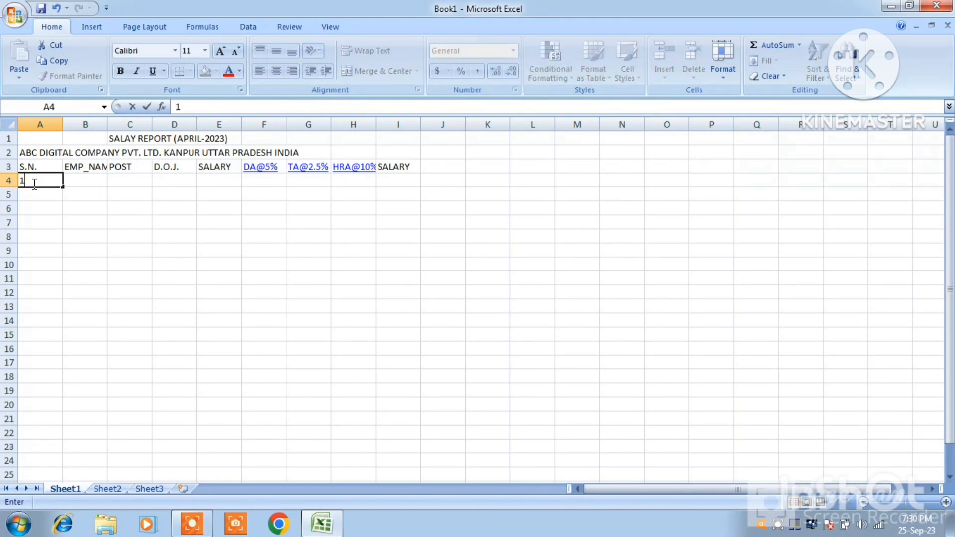
key("Return")
type("2")
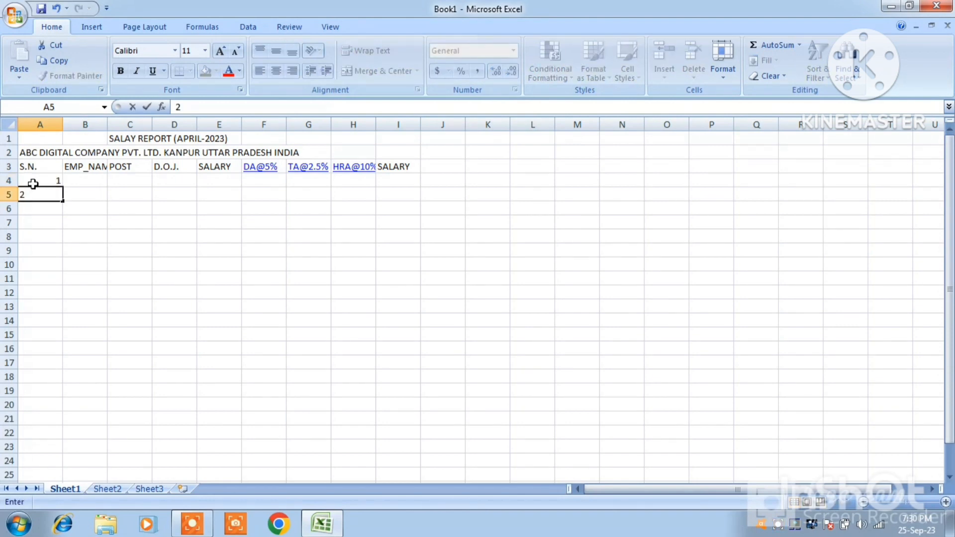
mouse_move(38, 181)
left_mouse_down()
mouse_move(62, 207)
mouse_move(63, 325)
mouse_move(59, 314)
left_mouse_up()
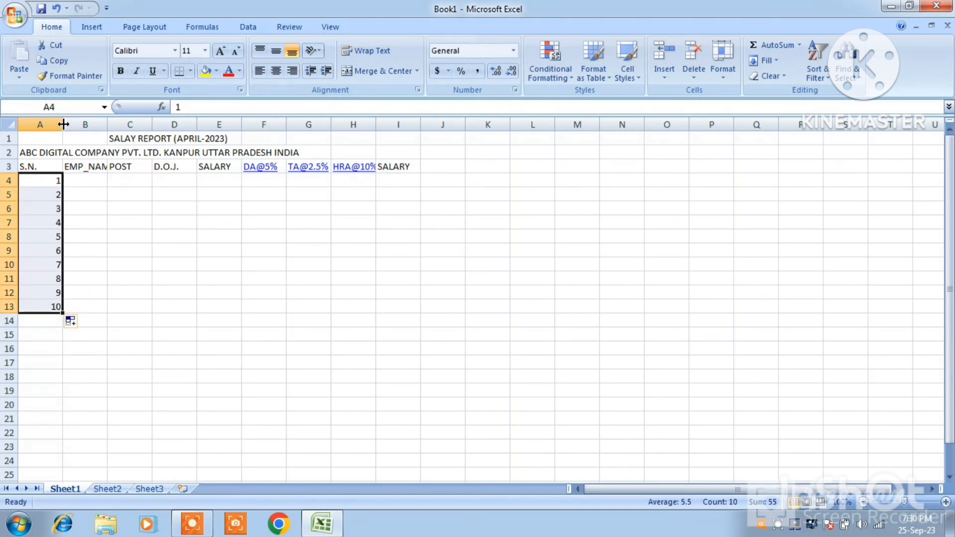
Narrow columns A and F slightly and autofit columns B and H to their headers
left_click_drag(63, 124, 44, 124)
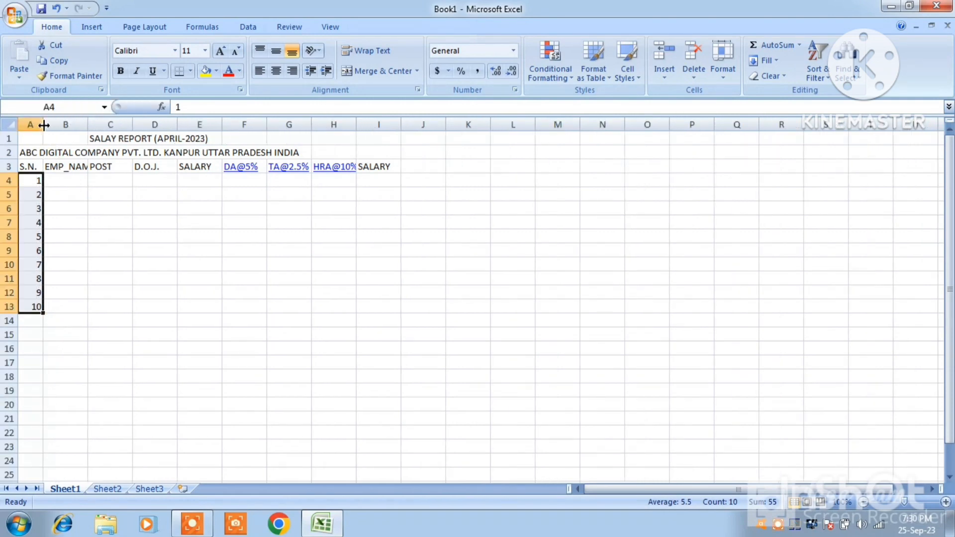
double_click(89, 123)
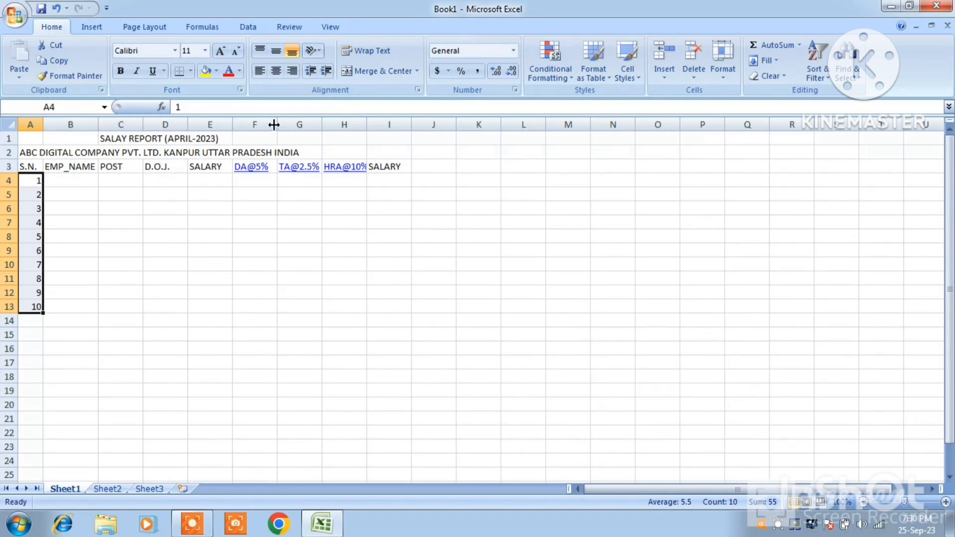
left_click_drag(277, 124, 272, 123)
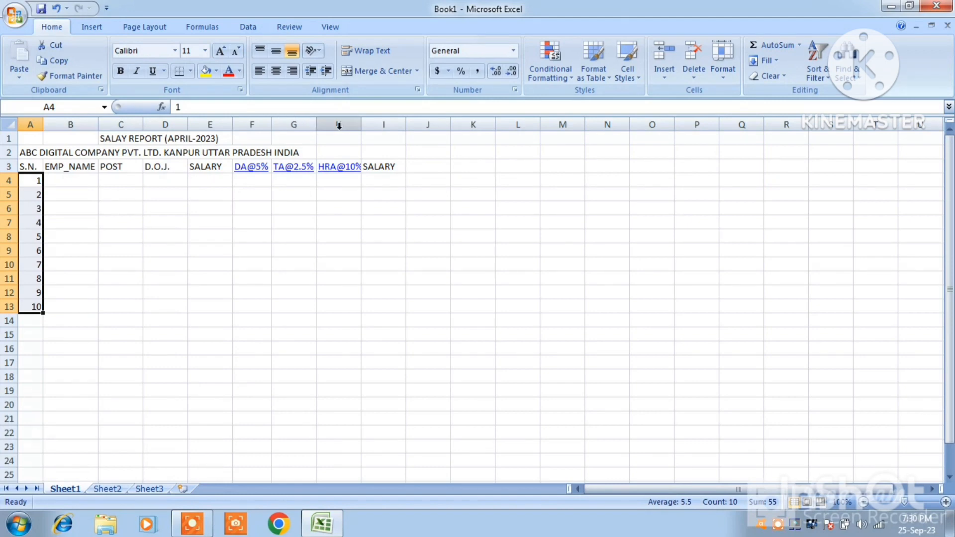
double_click(361, 124)
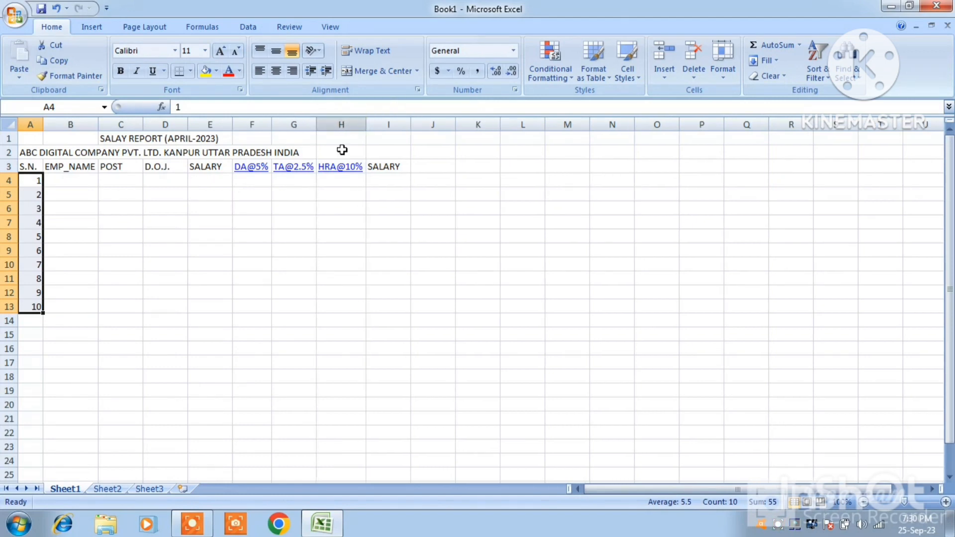
Enter the first two employees' names in cells B4 and B5
left_click(85, 180)
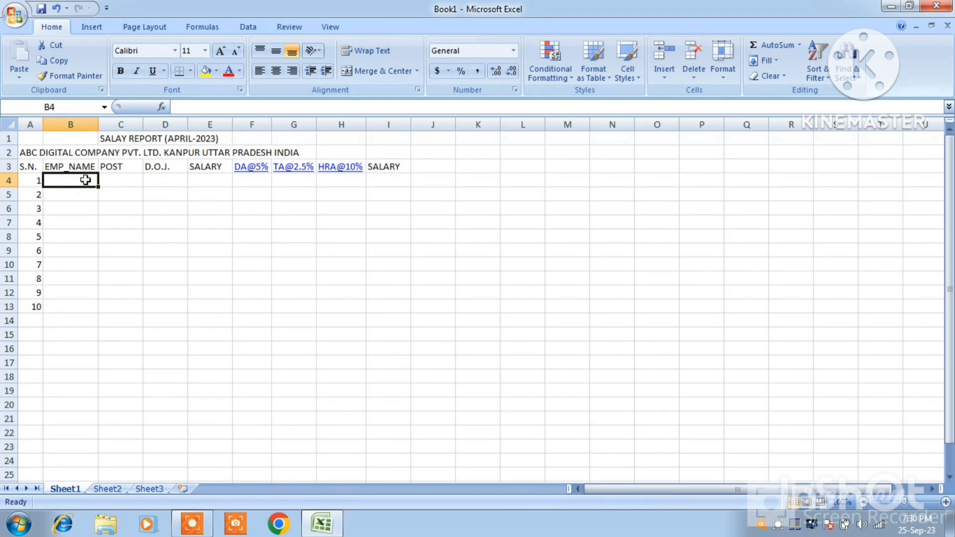
type("MO")
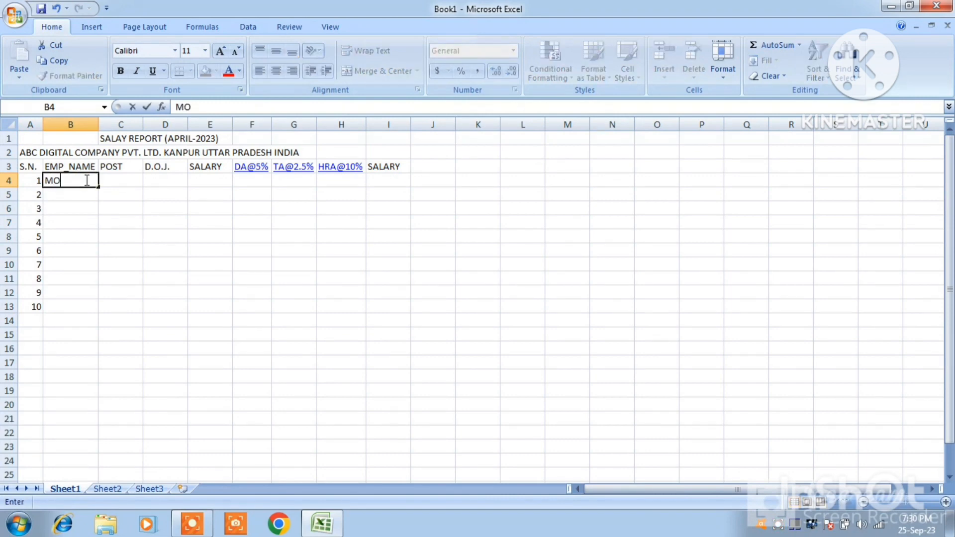
type("HAN")
key("Return")
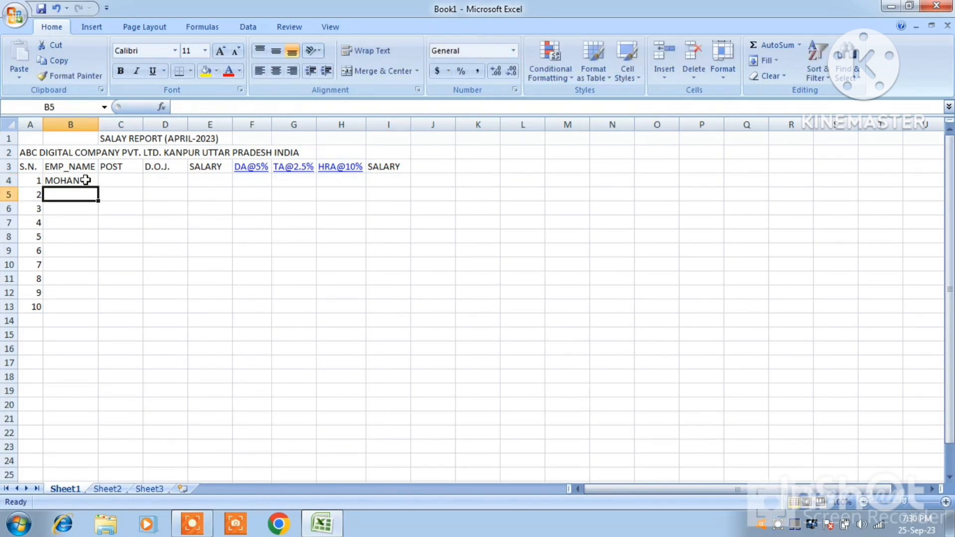
type("DEEPAK")
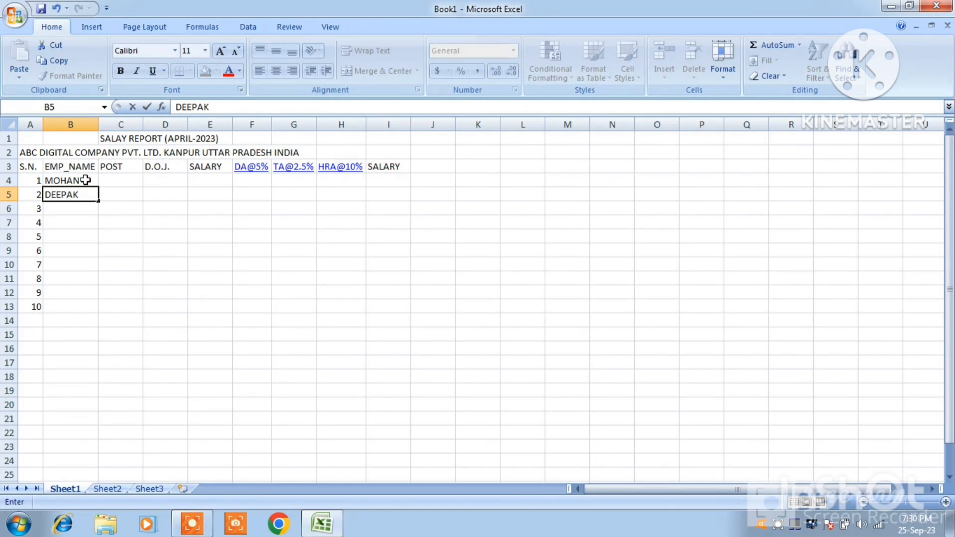
key("Return")
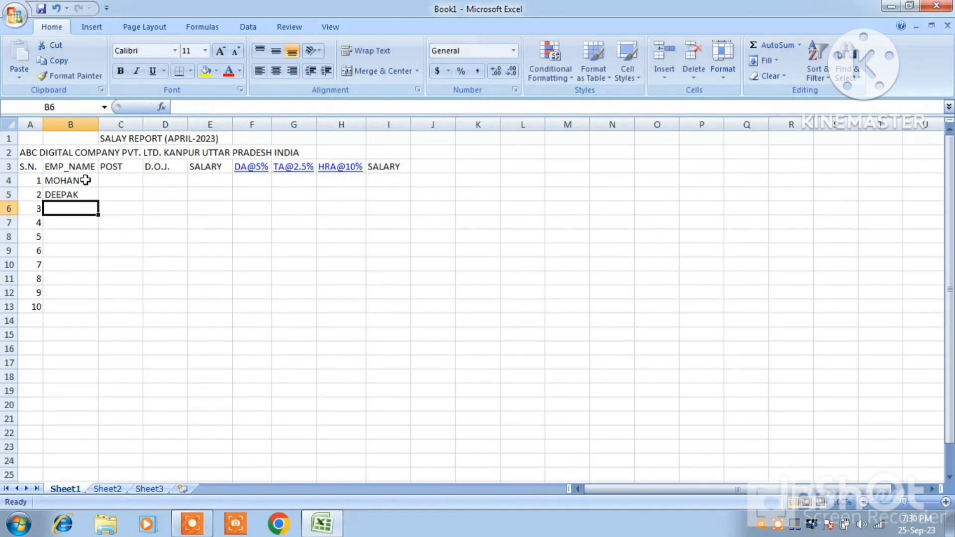
Enter the names of employees 3 to 5 in cells B6 to B8
type("RA")
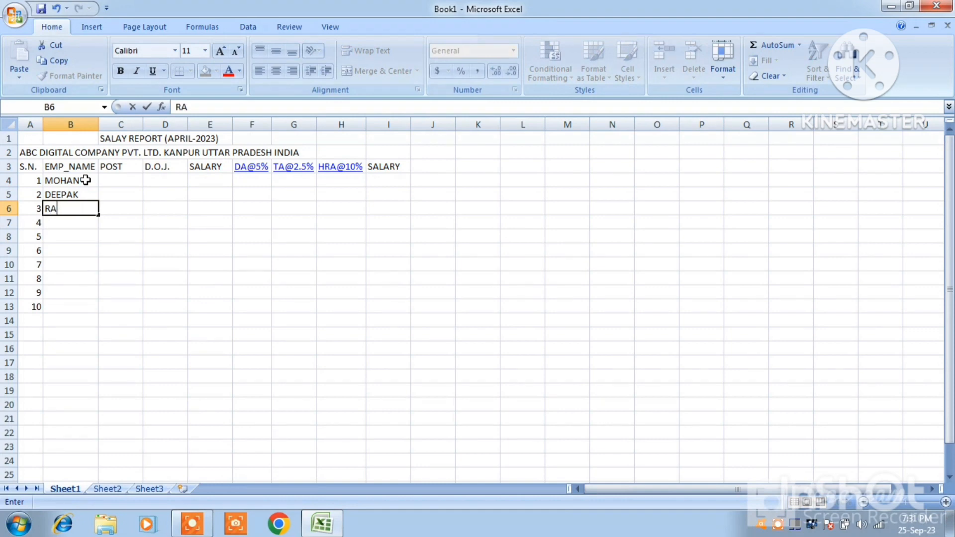
type("JEEV")
key("Return")
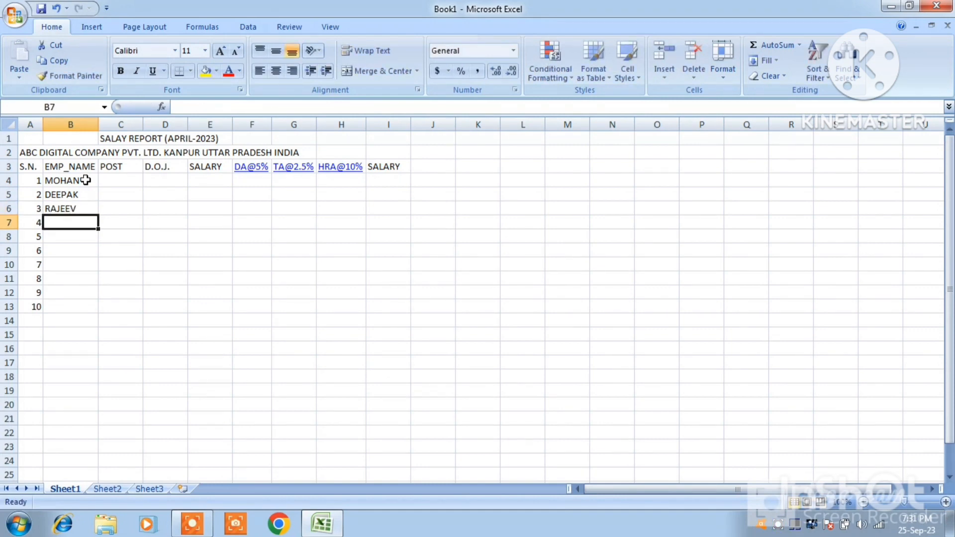
type("M")
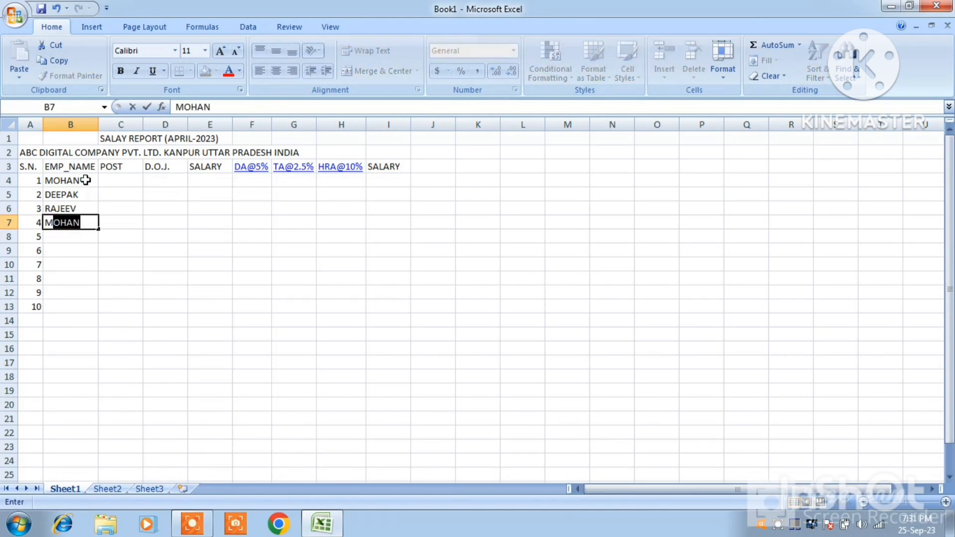
type("ANISH")
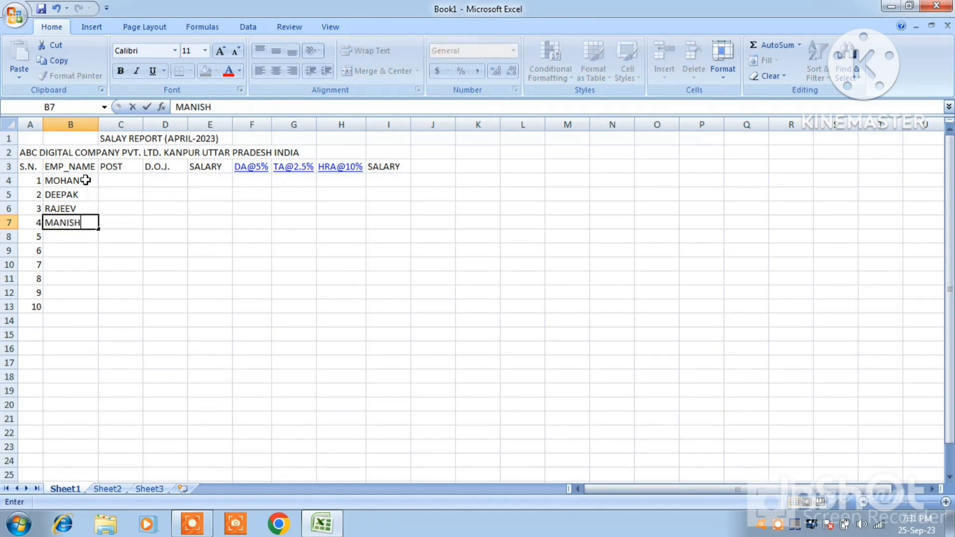
key("Return")
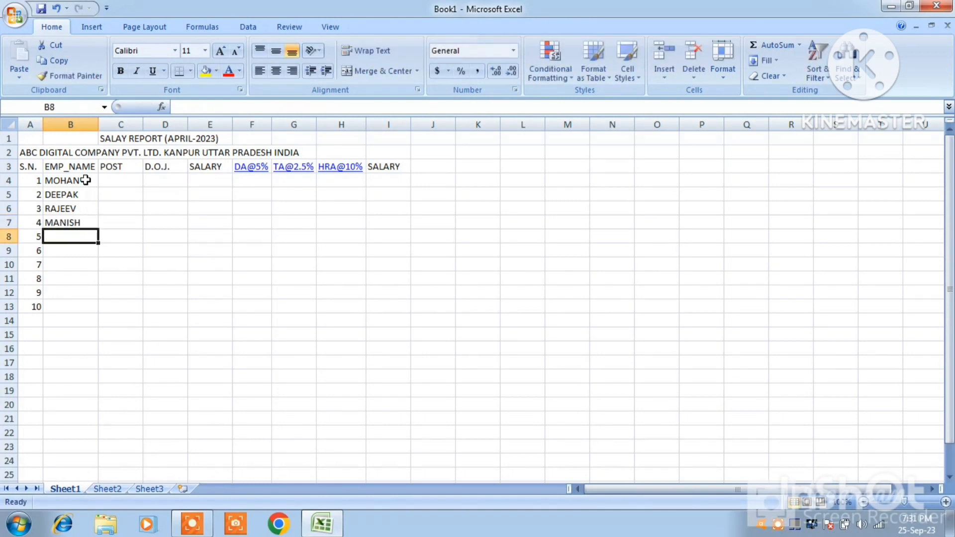
type("GOPAL")
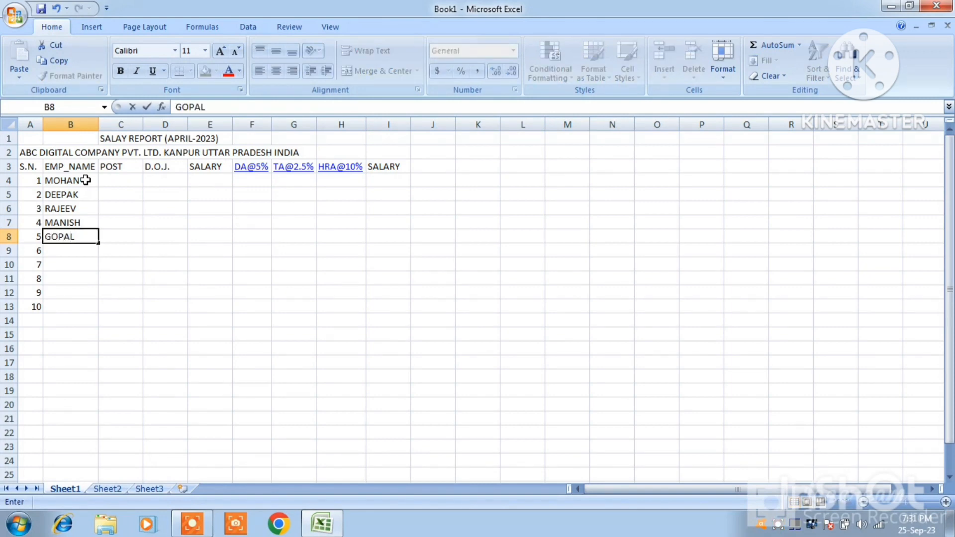
key("ctrl+Return")
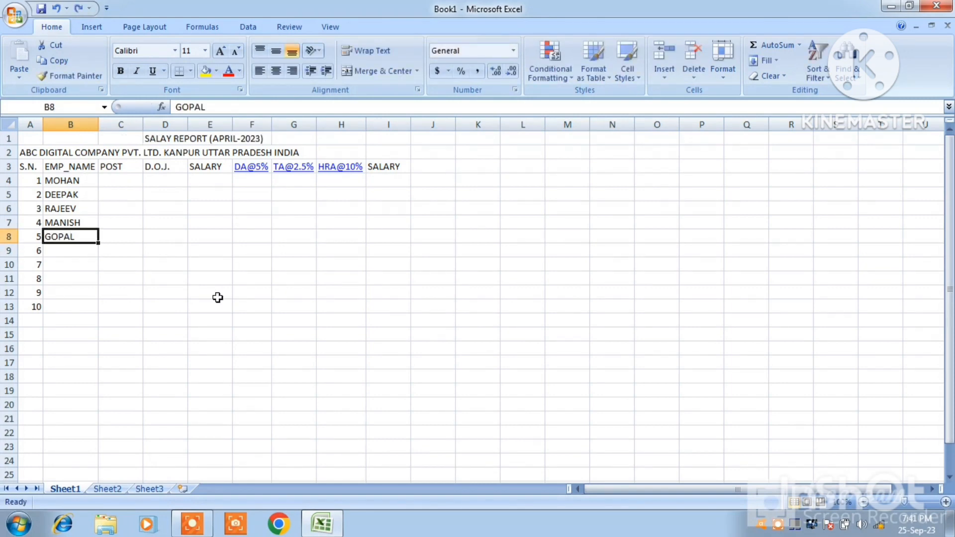
Enter the names of employees 6 to 8 in cells B9 to B11
left_click(63, 251)
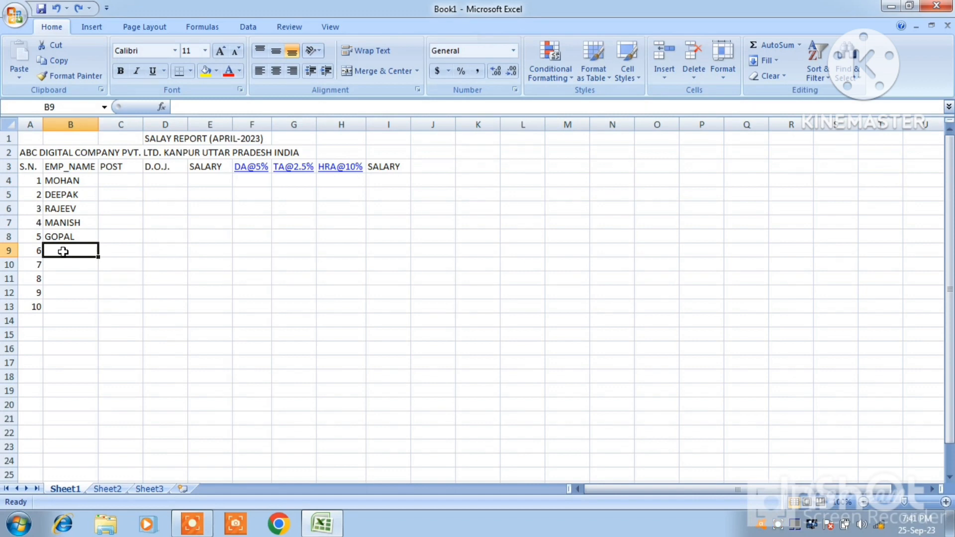
type("ASH")
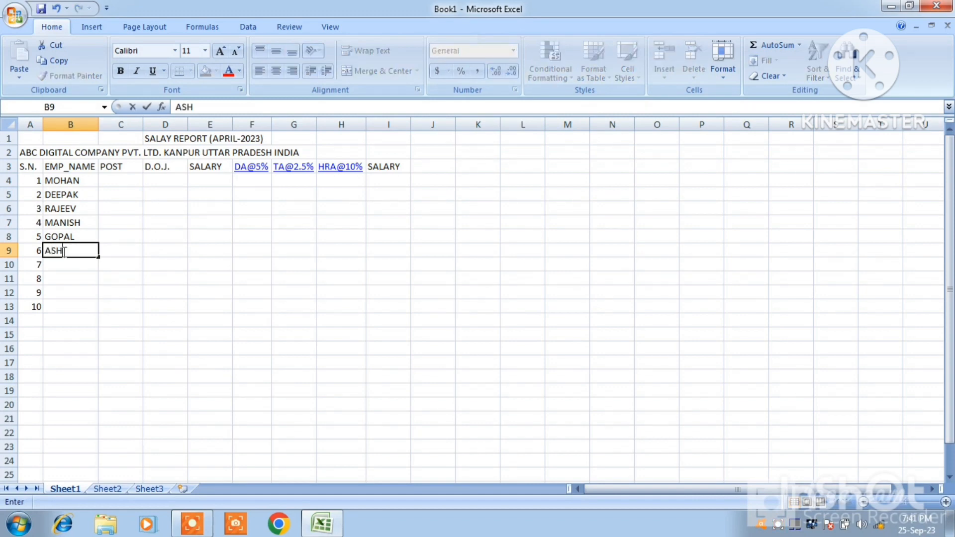
type("EESH")
key("Return")
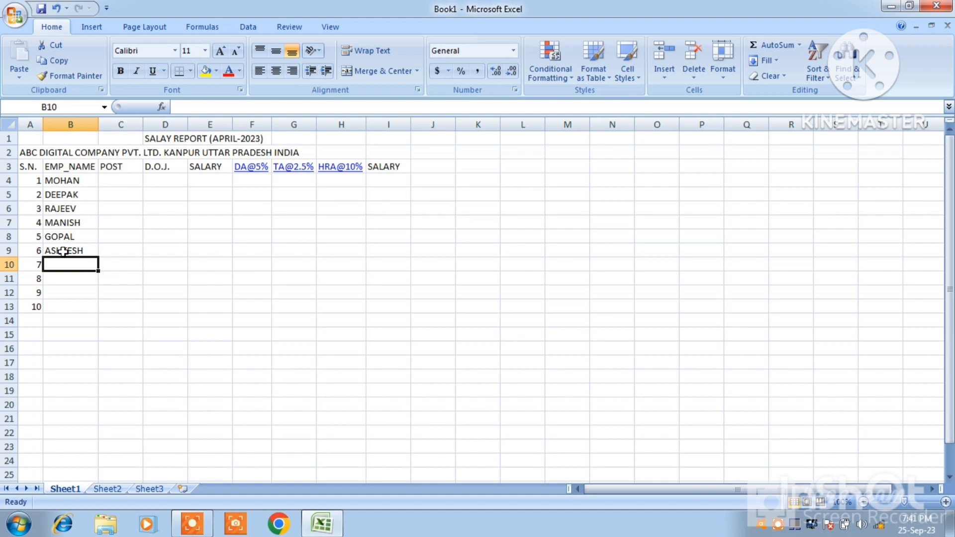
type("RAA")
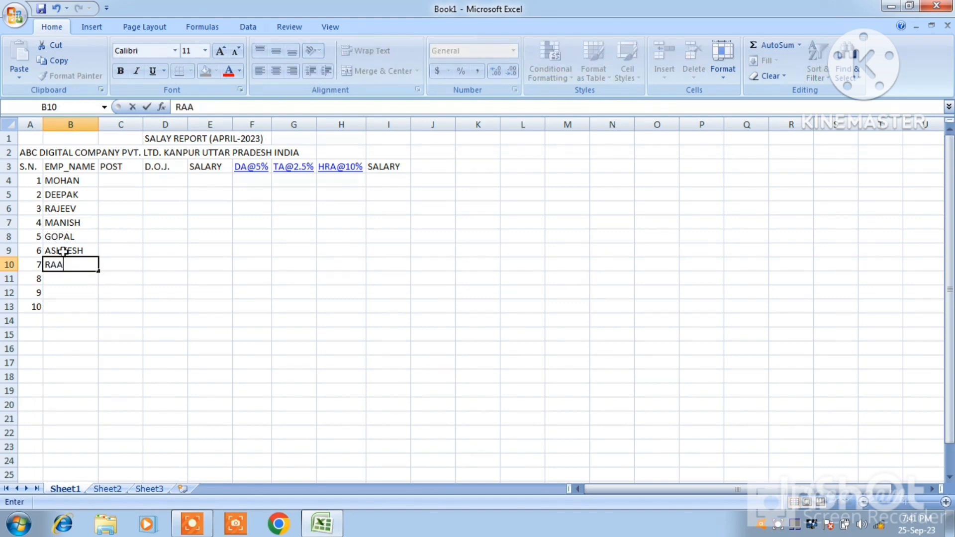
type("J")
key("Return")
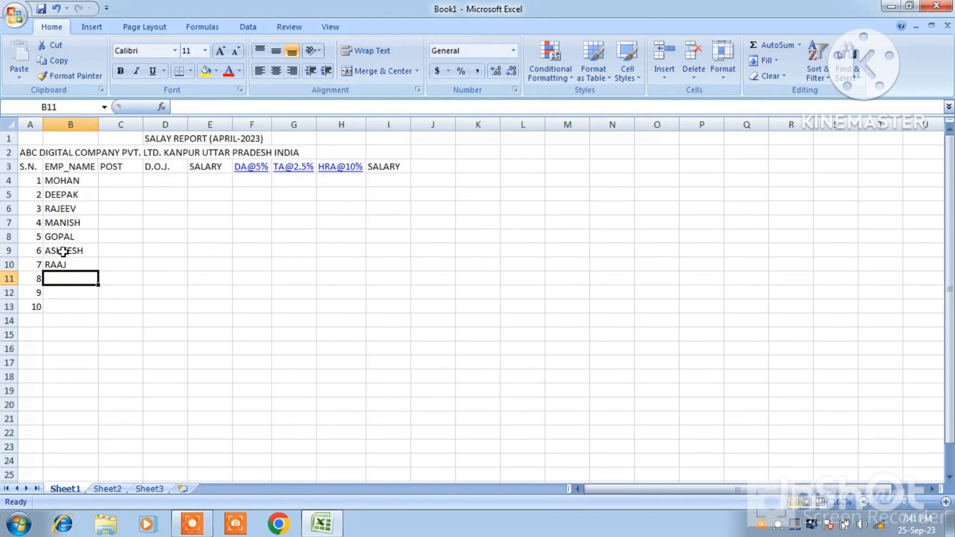
type("GANESH")
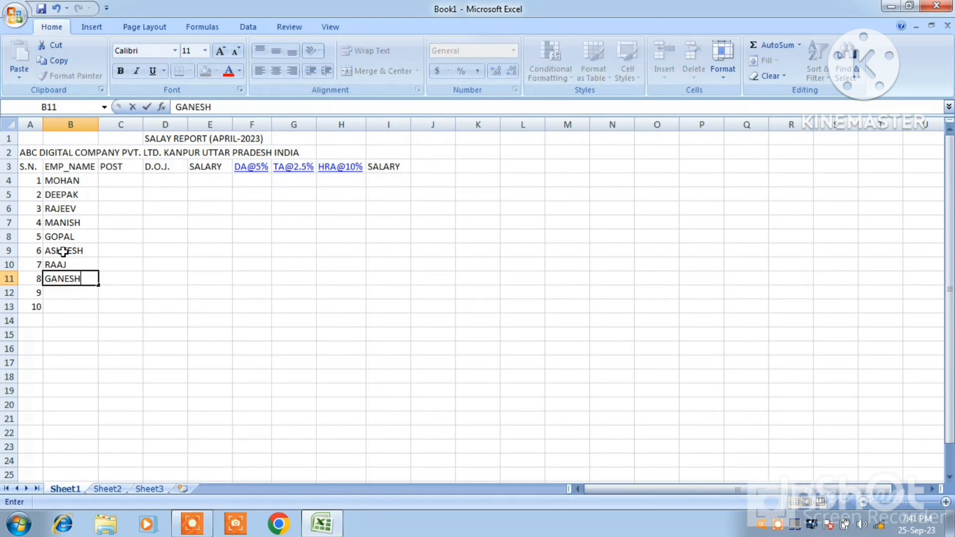
key("Return")
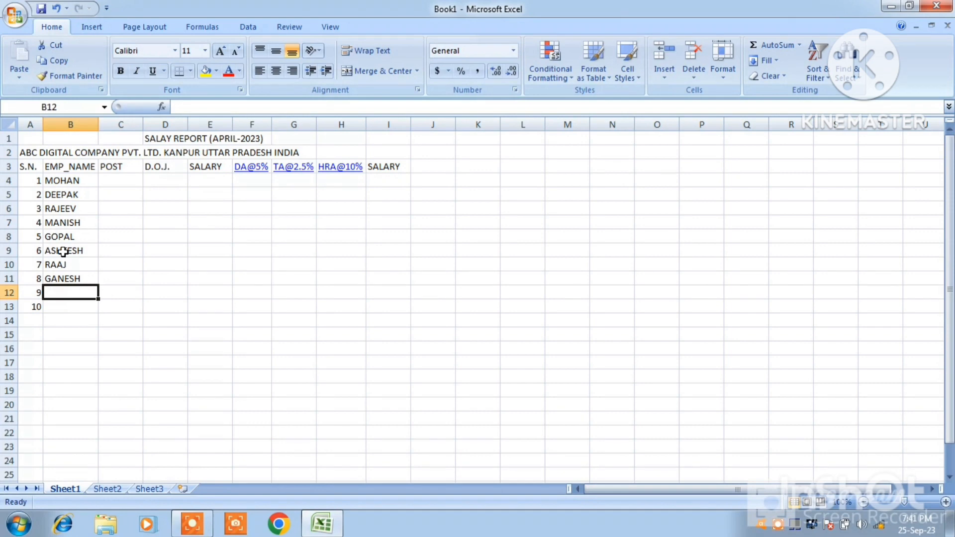
Enter the names of employees 9 and 10 in cells B12 and B13
type("DU")
key("BackSpace")
type("I")
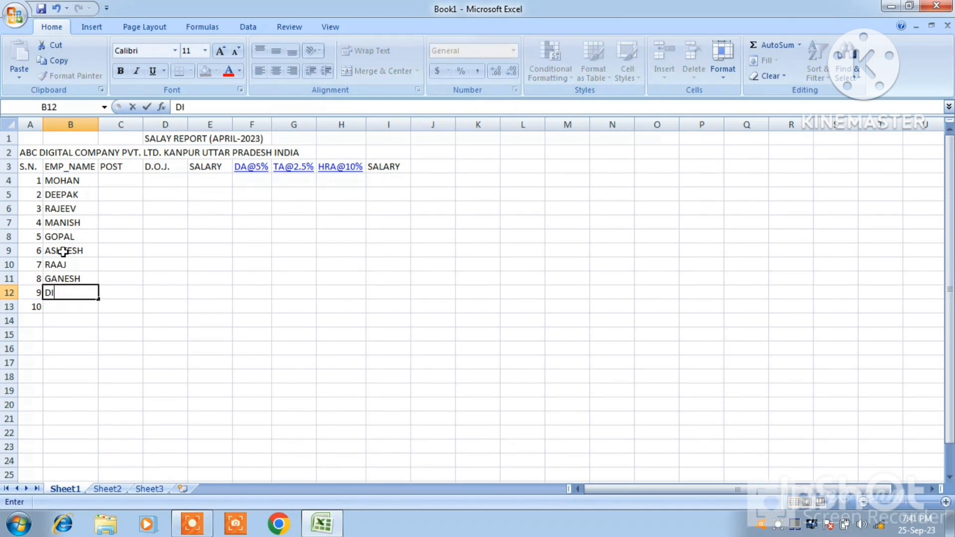
type("WAKAR")
key("Return")
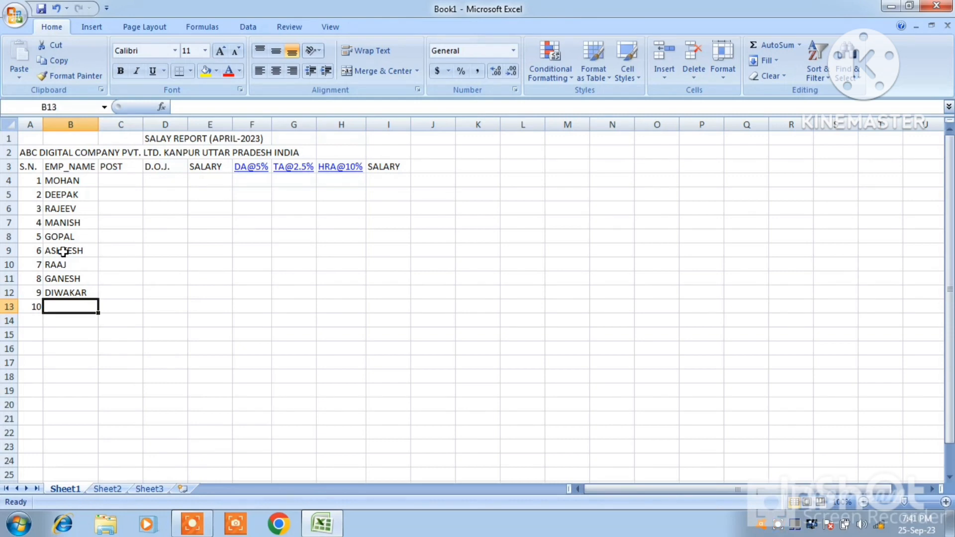
type("GAGAN")
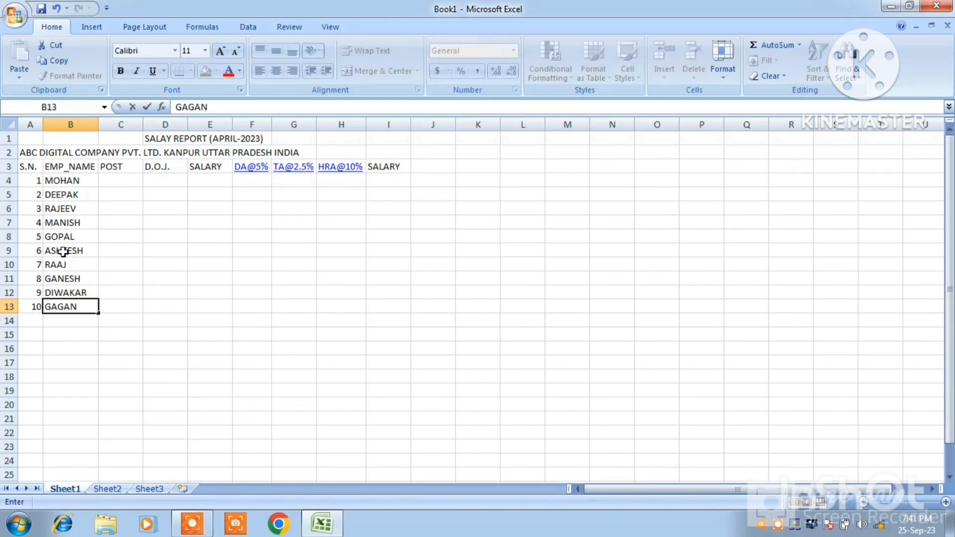
Enter the posts MANAGER, ACCOUNTANT and CLERK for employees 1 to 3 in cells C4 to C6
left_click(115, 178)
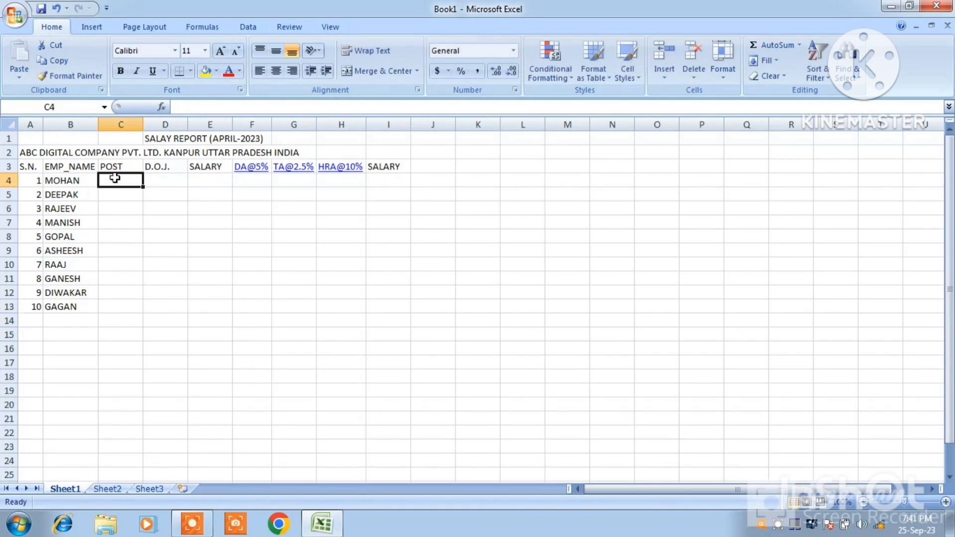
type("MANAGER")
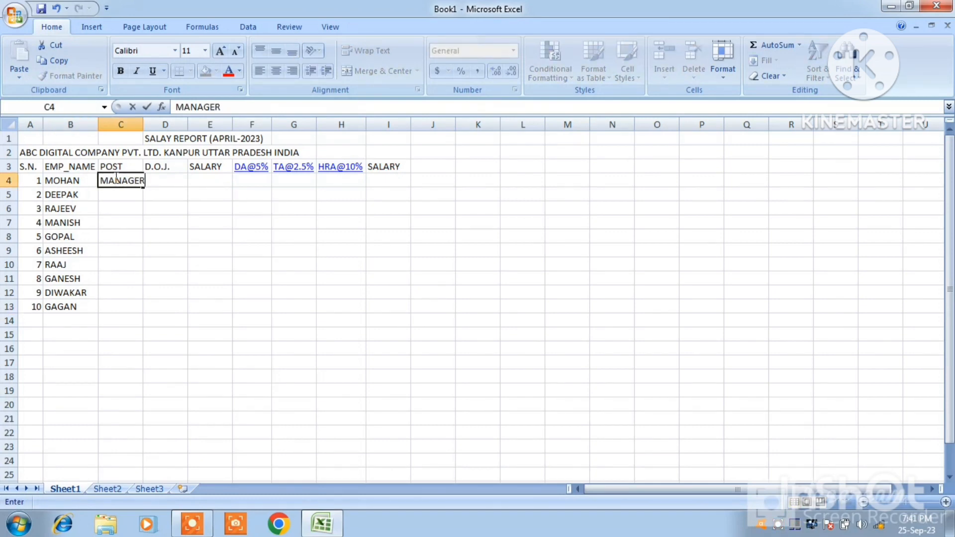
key("Return")
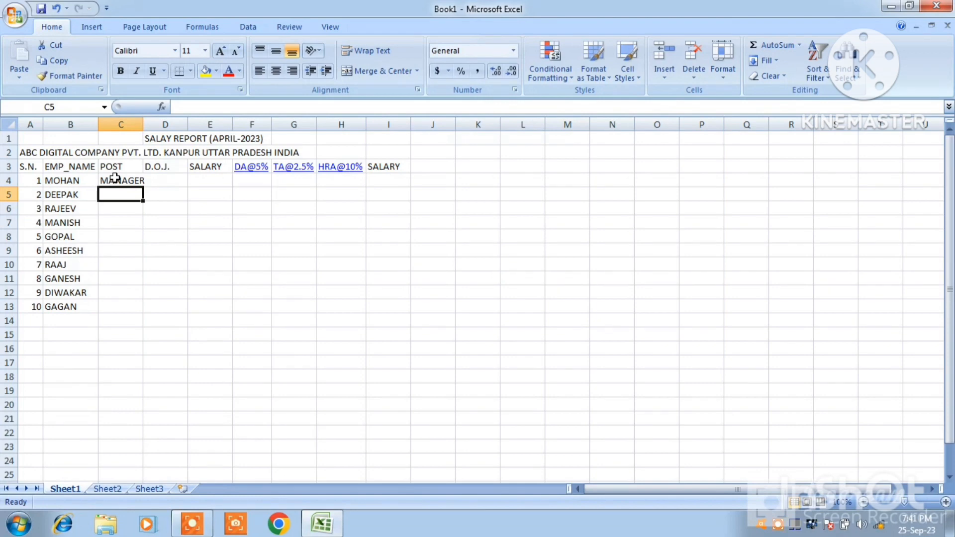
type("ACCOUN")
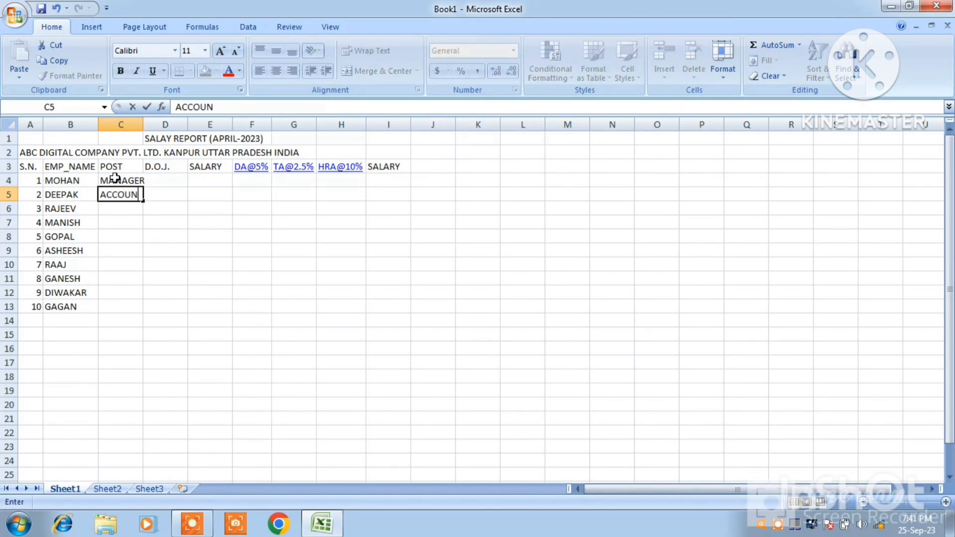
type("TANT")
key("Return")
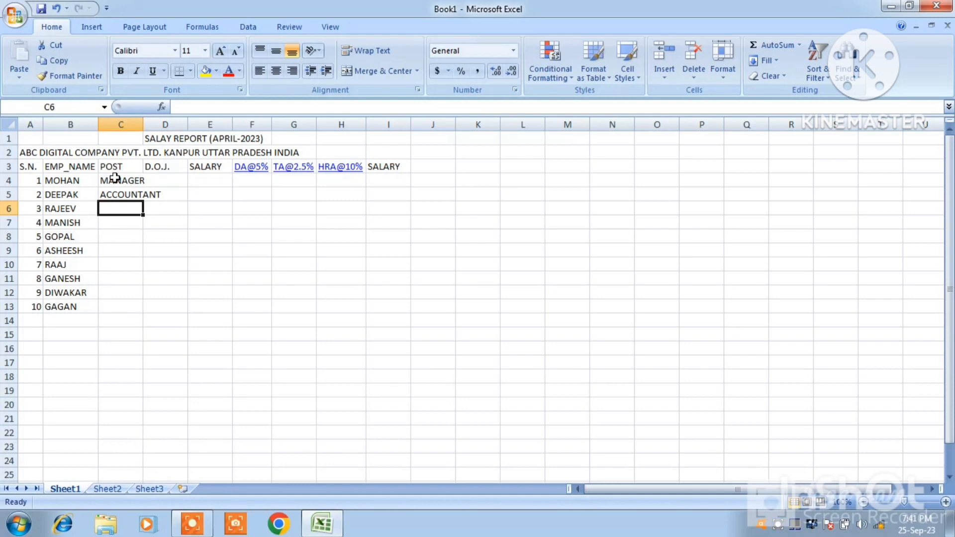
type("CLERK")
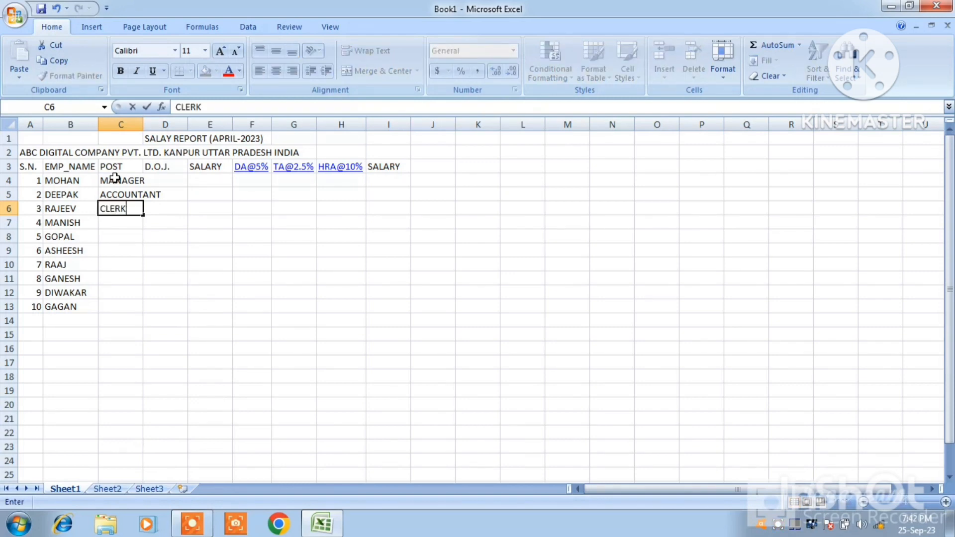
key("Return")
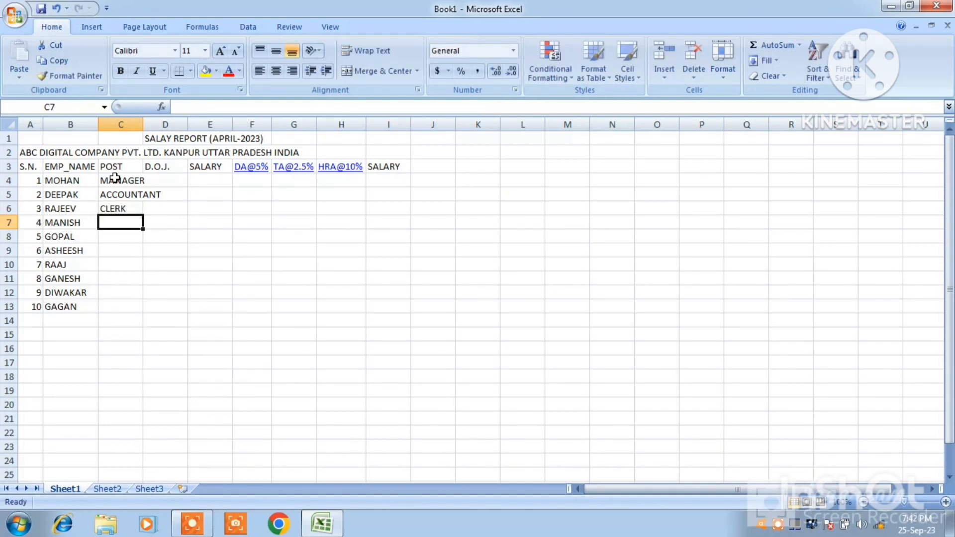
Enter the posts CASHIER, TECHNICIAN and SUPERVISOR for employees 4 to 6 in cells C7 to C9
type("CASH")
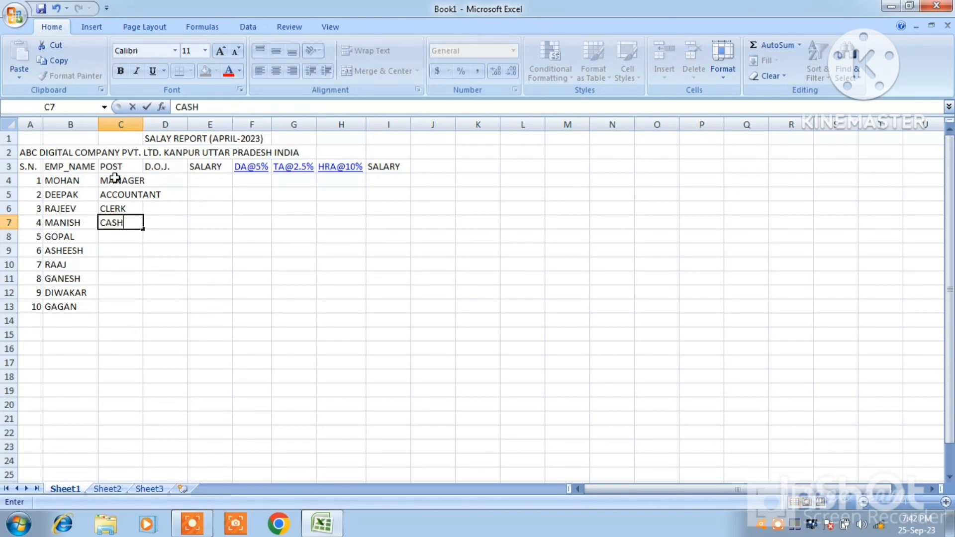
type("IER")
key("Return")
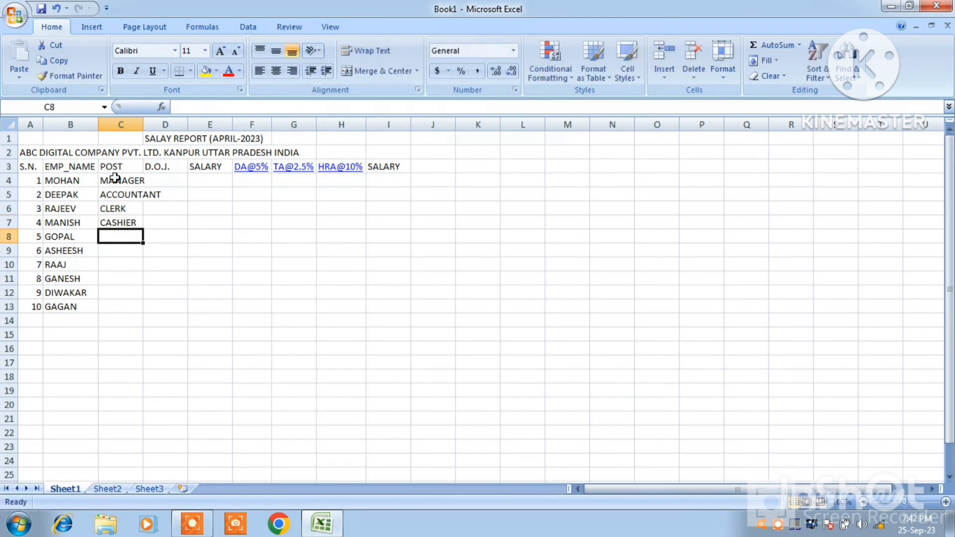
type("TE")
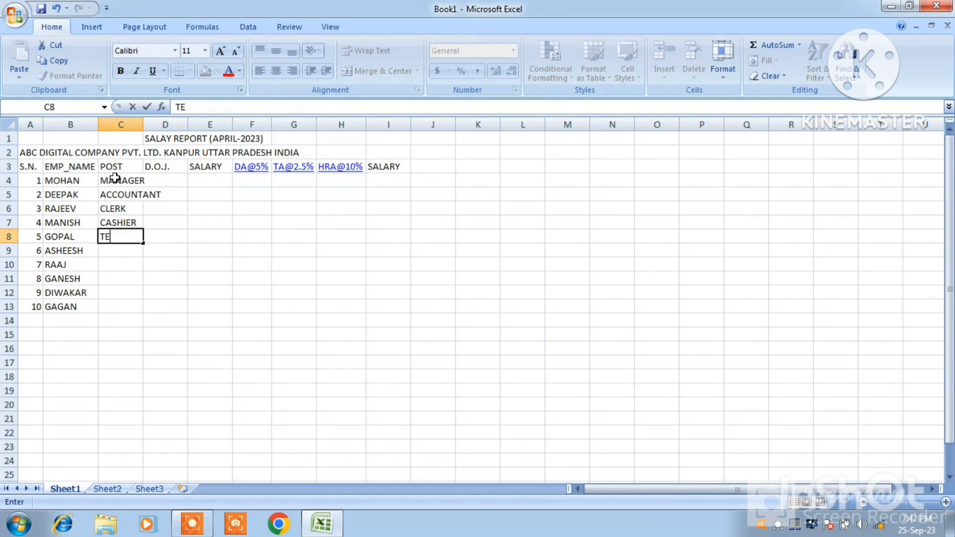
type("CHNICIAN")
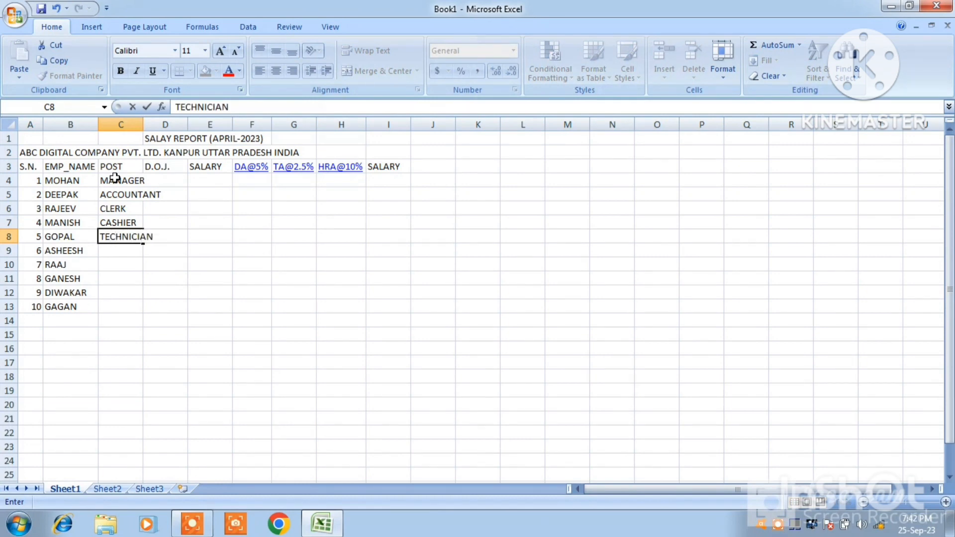
key("Return")
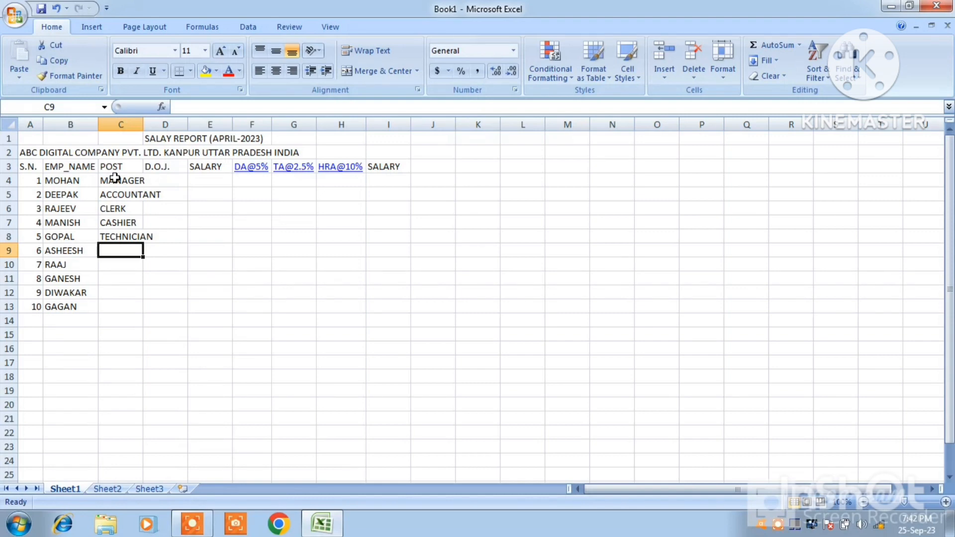
type("S")
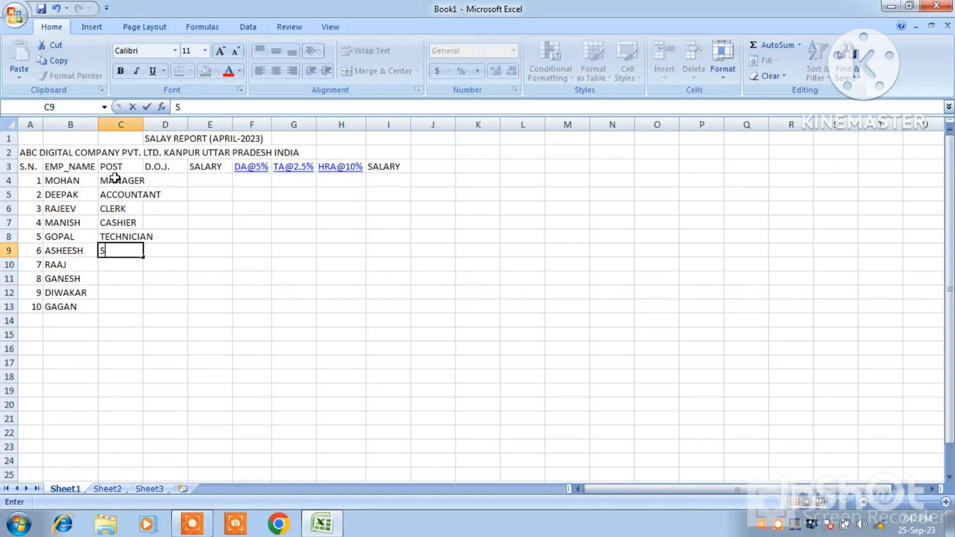
type("UPERVISOR")
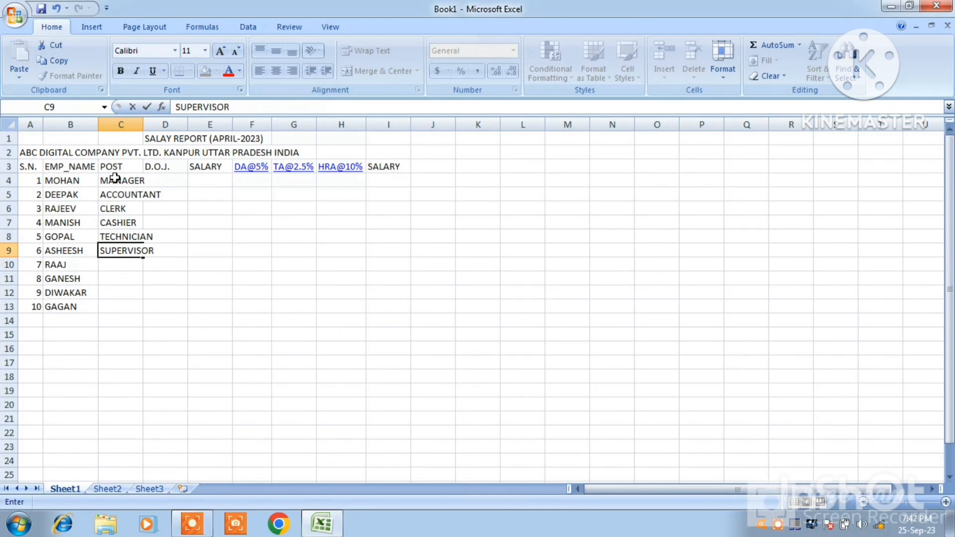
key("Return")
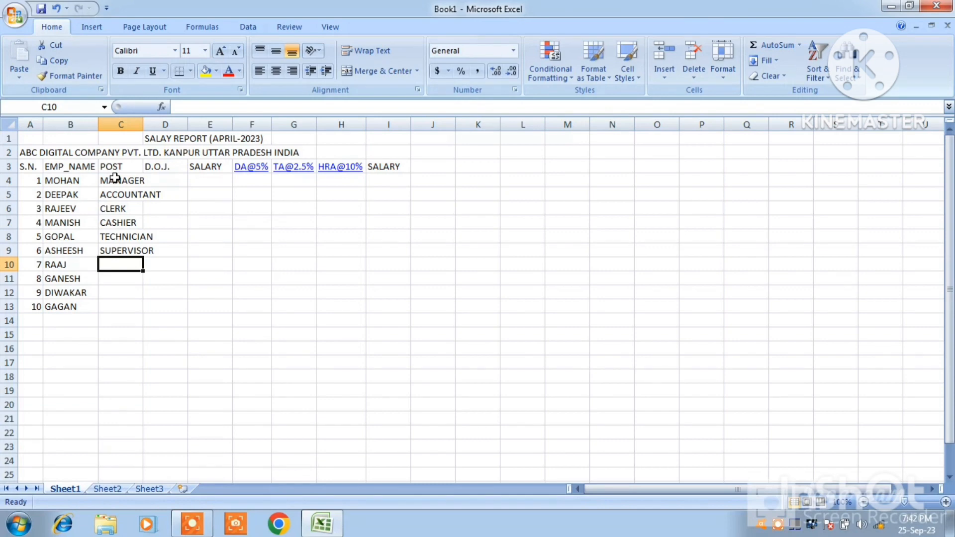
Enter the posts FIEL OFFICER in cell C10 and LAB ASSISTANT in cell C11 for employees 7 and 8
type("FIEL")
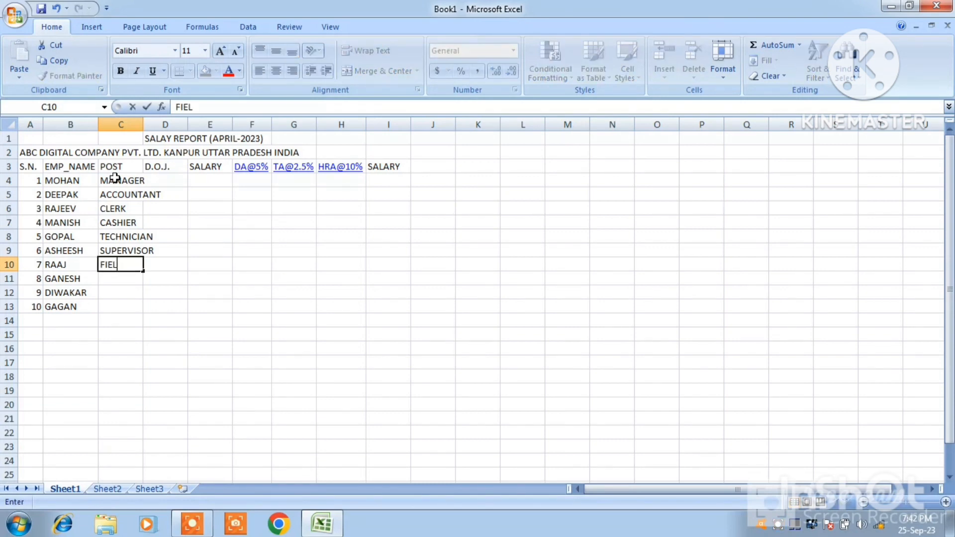
type(" OFFICER")
key("Return")
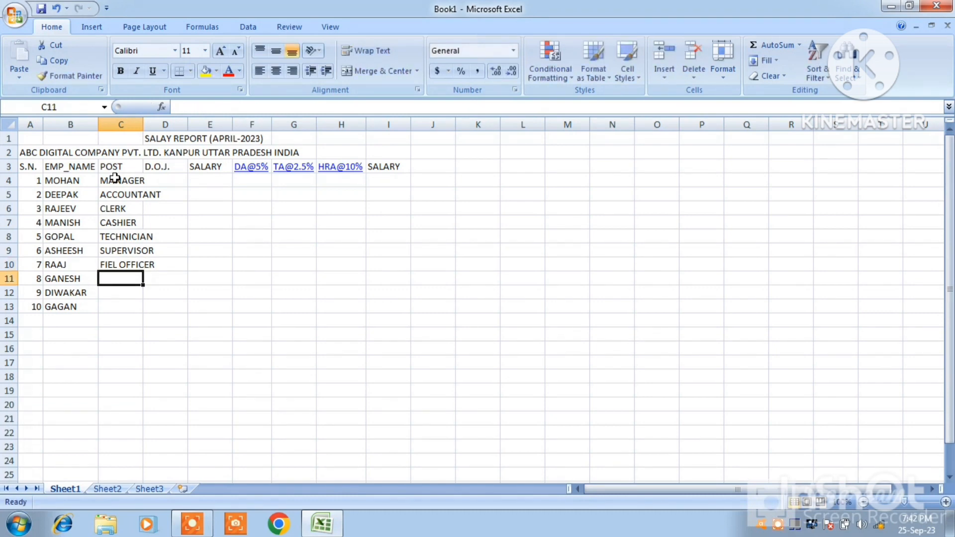
type("LAB A")
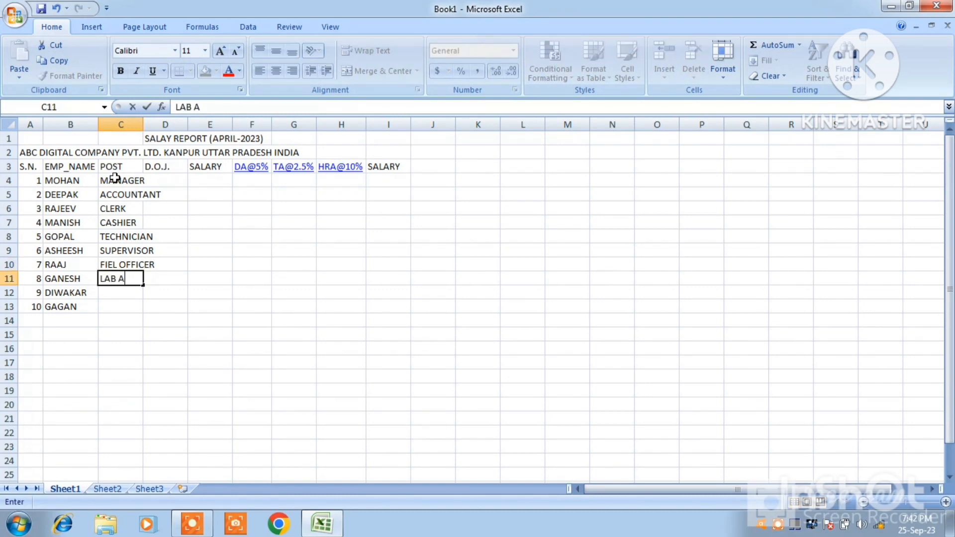
type("SSISTANT")
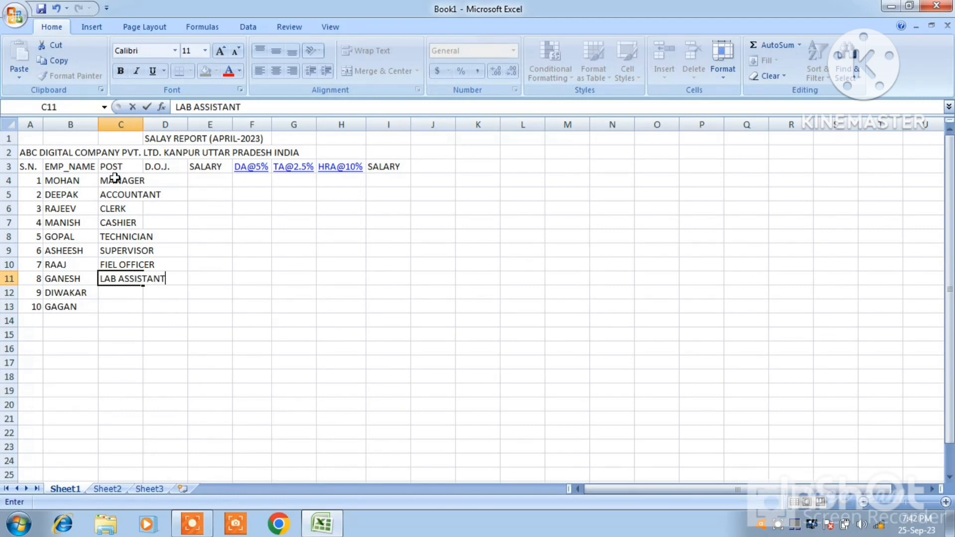
key("Return")
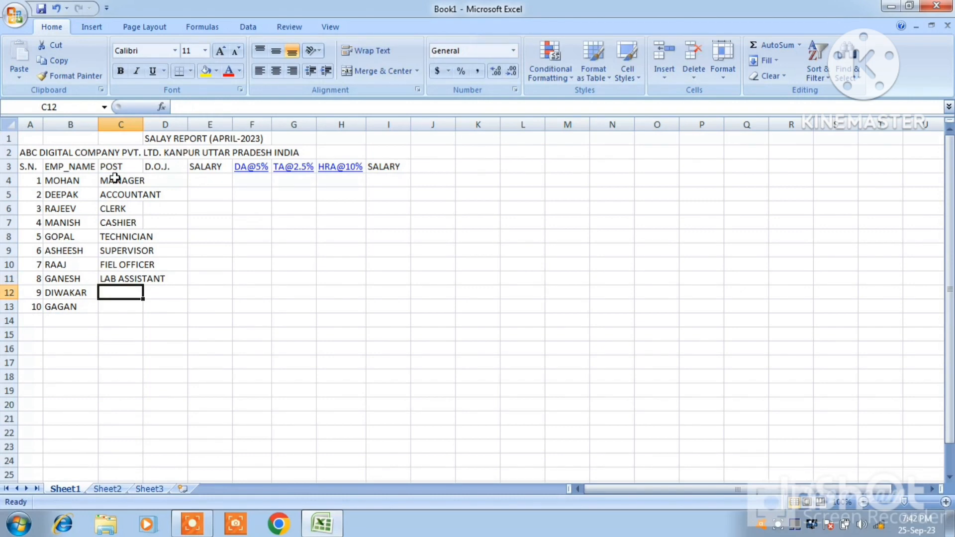
Enter GUARD as the post in cells C12 and C13, and fit column C's width to its contents
type("GUARD")
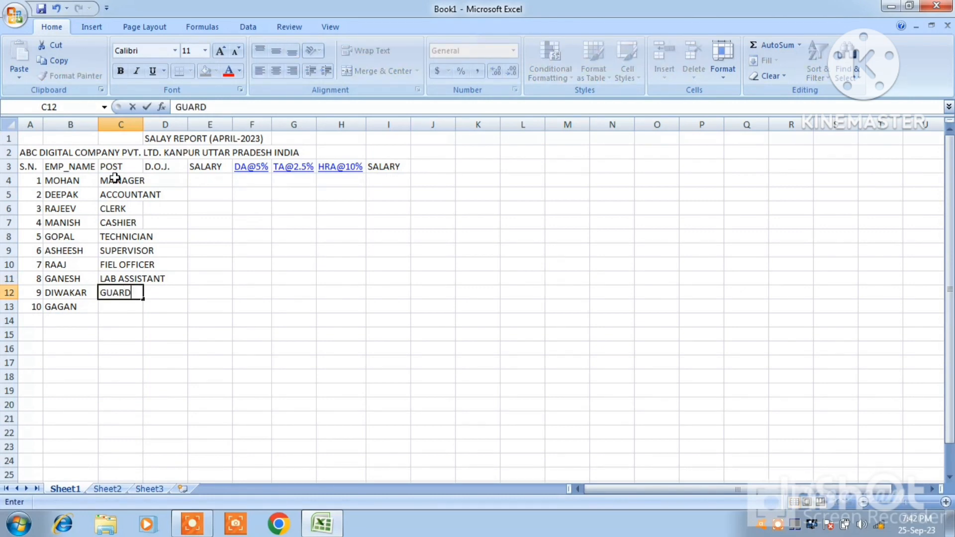
key("Return")
type("GUAR")
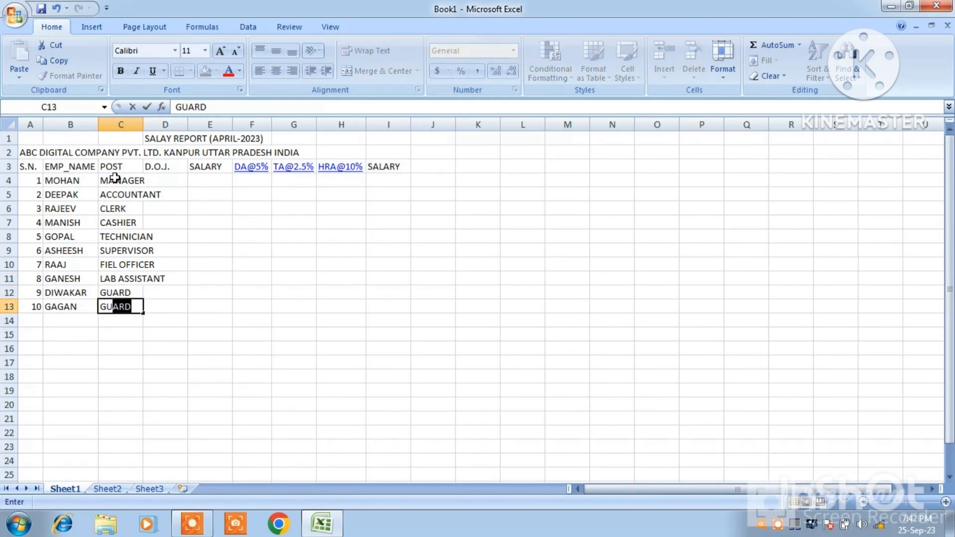
type("D")
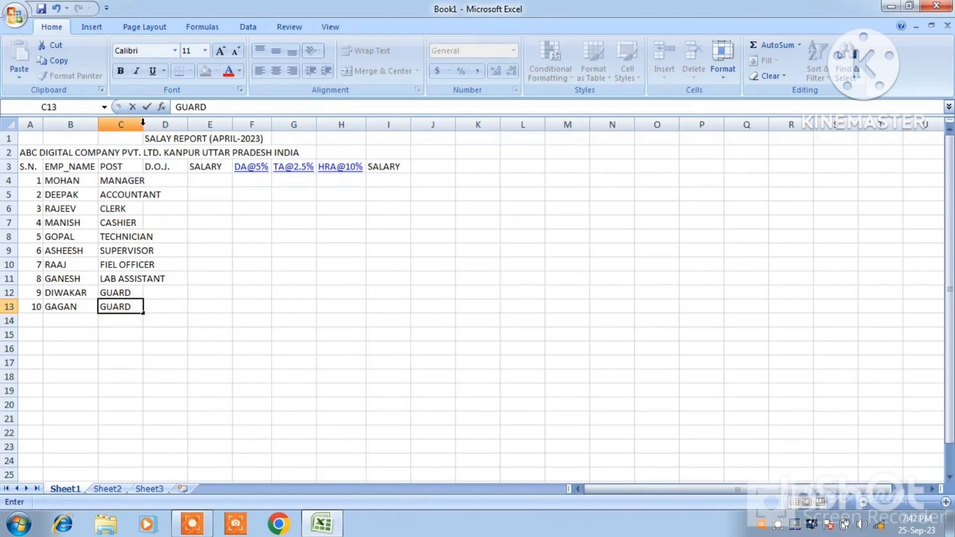
left_click(136, 222)
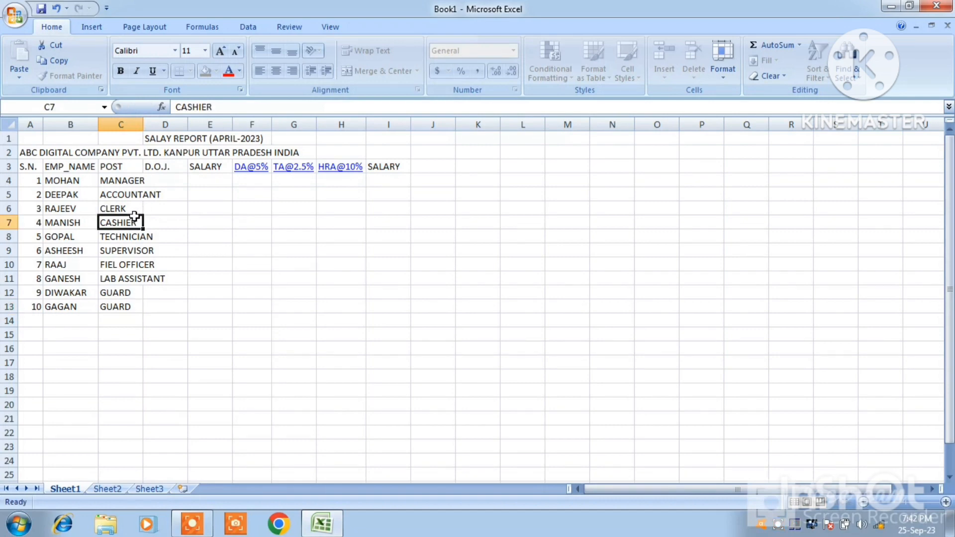
double_click(143, 125)
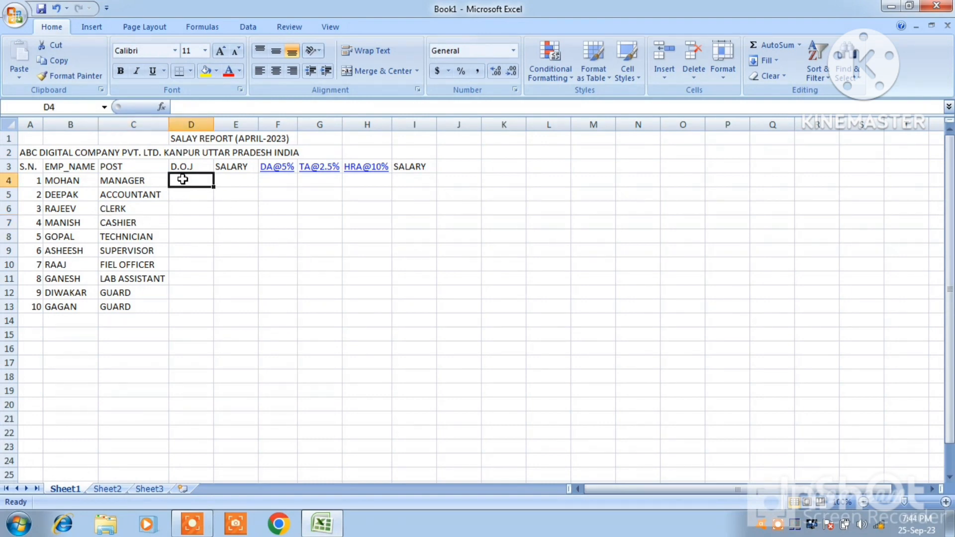
Enter 01/04/2023 as the first employee's joining date in cell D4 and reselect that cell
type("01/")
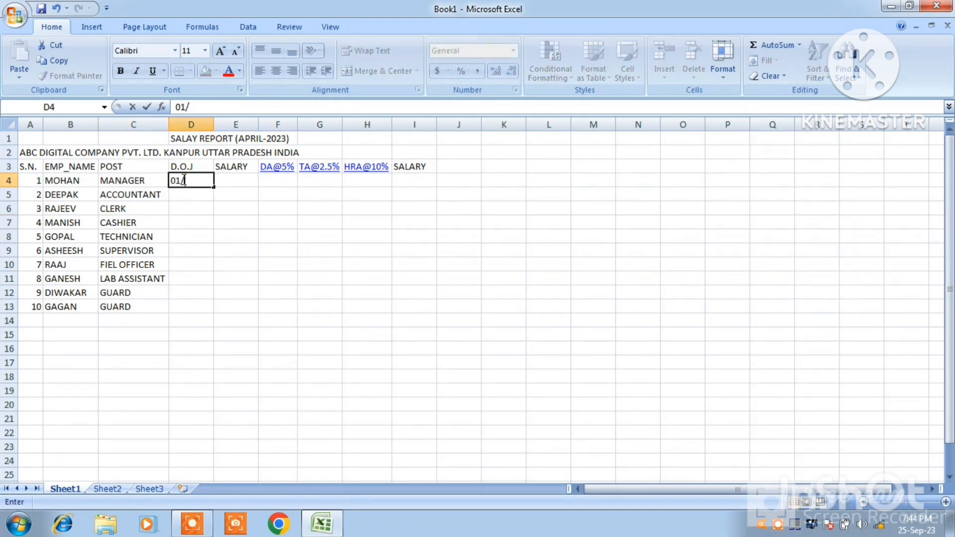
type("04/2023")
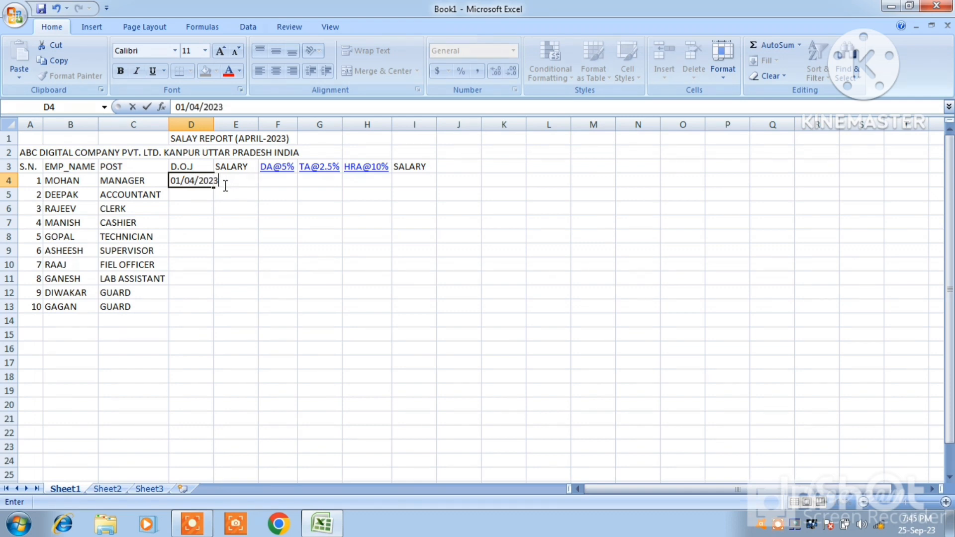
left_click(249, 192)
left_click(196, 181)
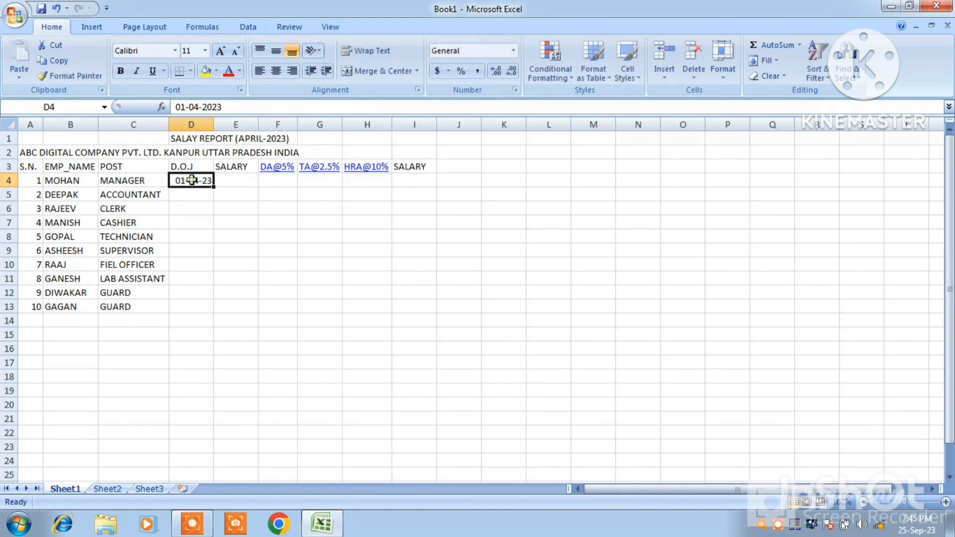
Fill the joining date from D4 down to D13 so all ten employees have the same date, undoing any incremented series
left_click_drag(213, 187, 205, 238)
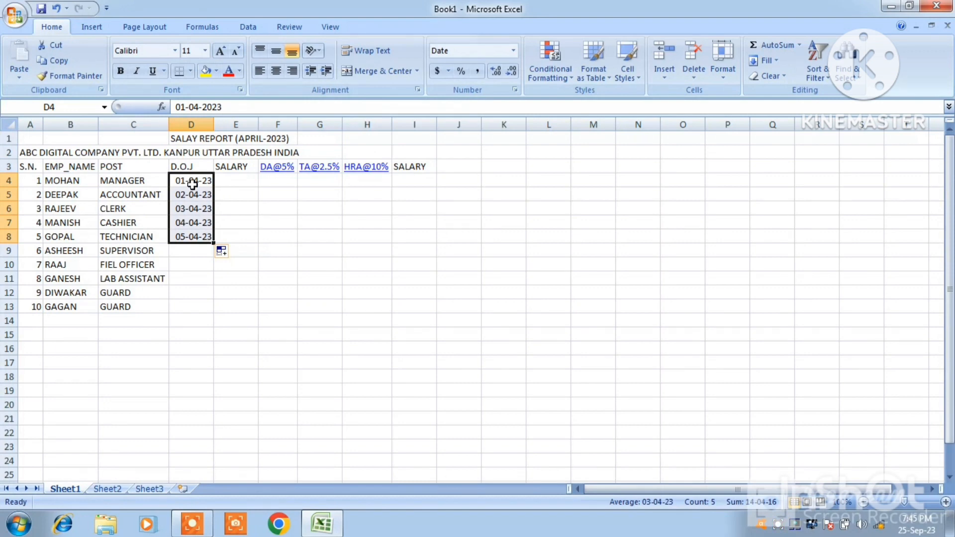
key("ctrl+z")
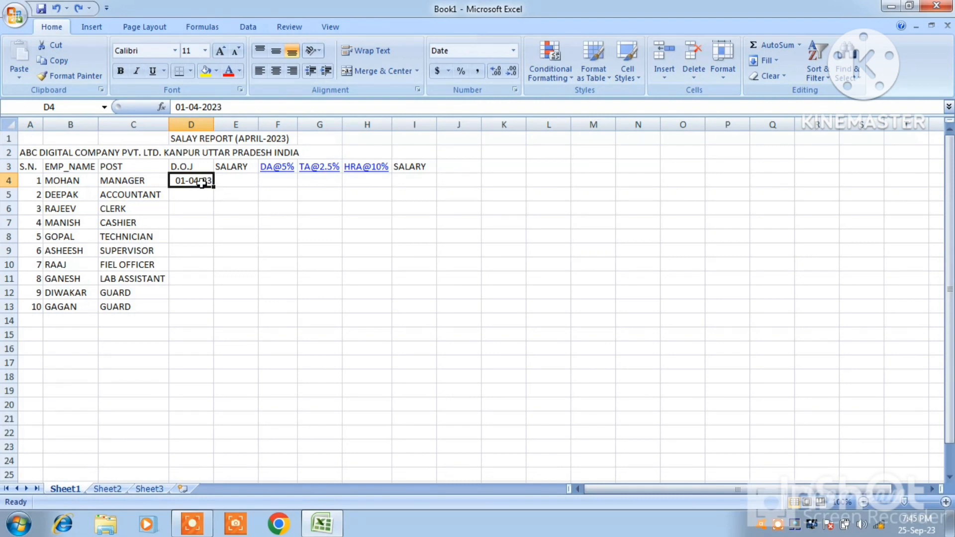
left_click_drag(198, 180, 194, 303)
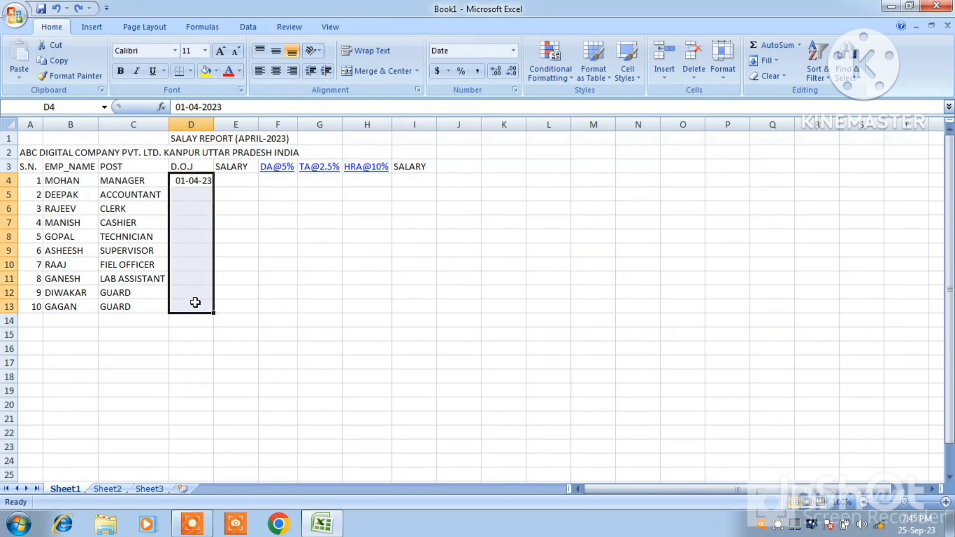
left_click(775, 64)
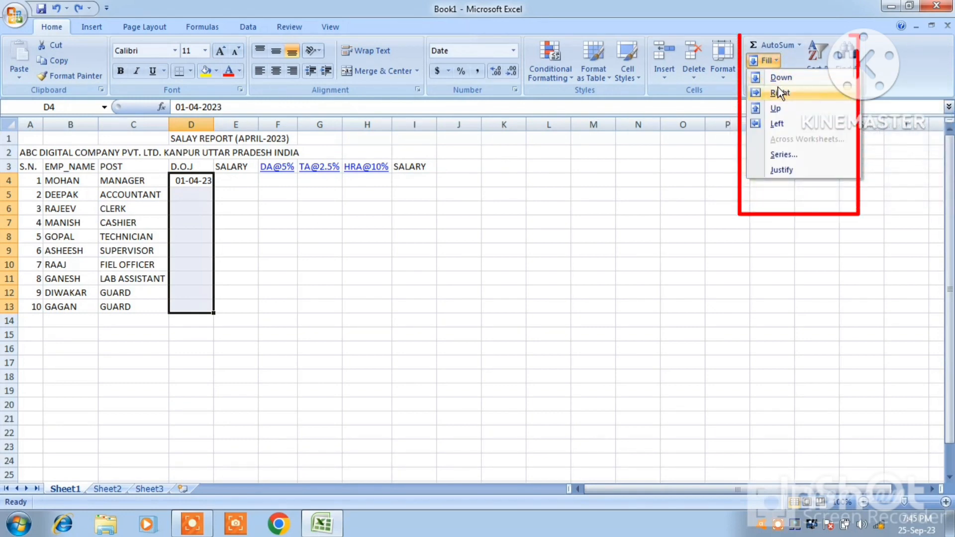
left_click(780, 78)
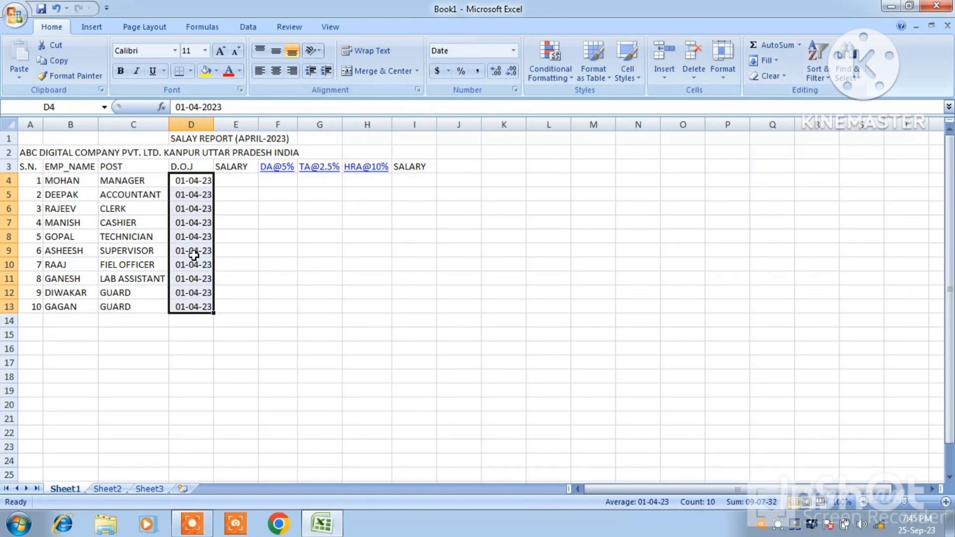
Enter the salaries 30000, 25000 and 20000 for the first three employees in cells E4 to E6
left_click(233, 182)
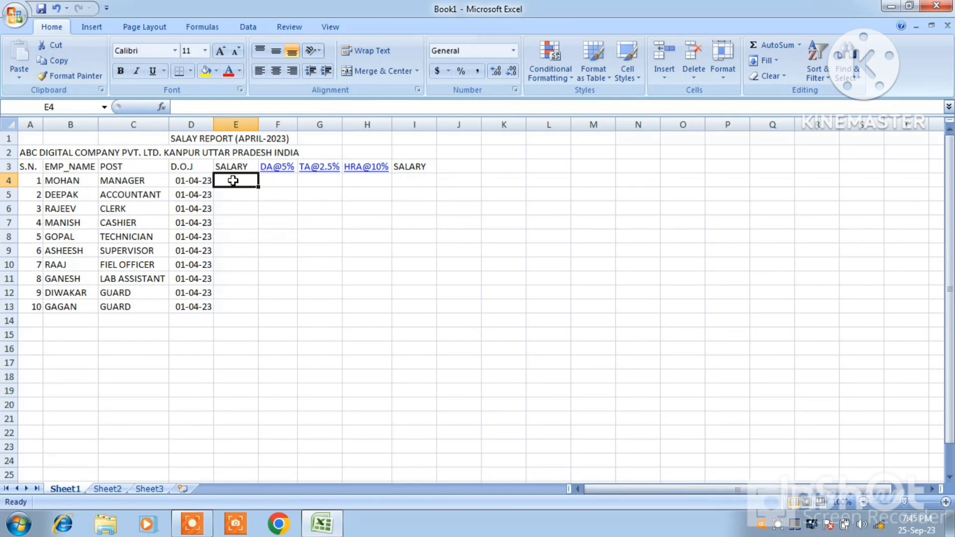
type("30000")
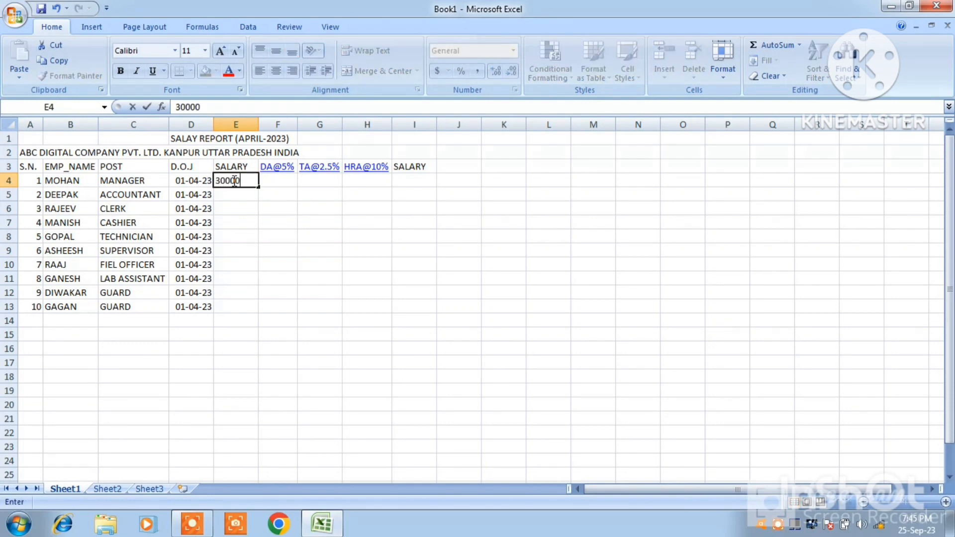
key("Return")
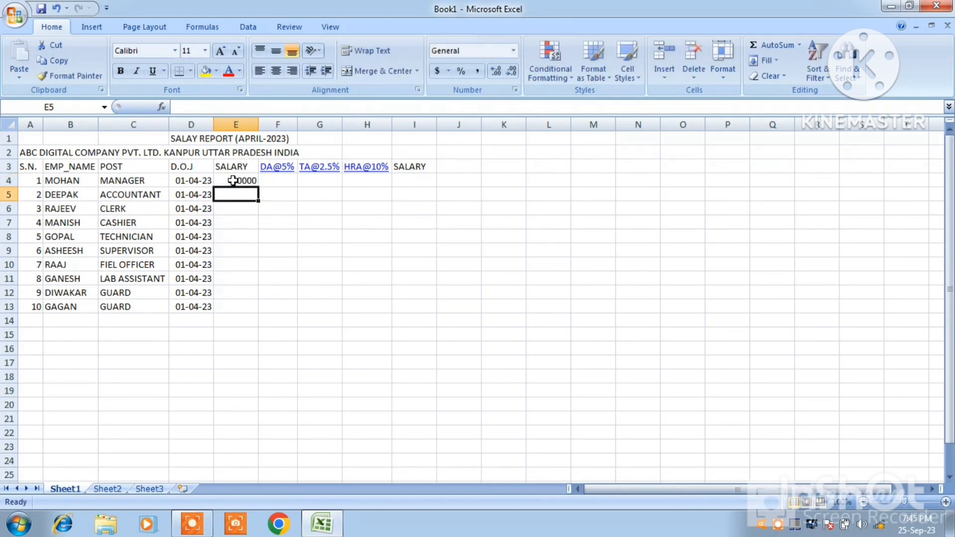
type("25000")
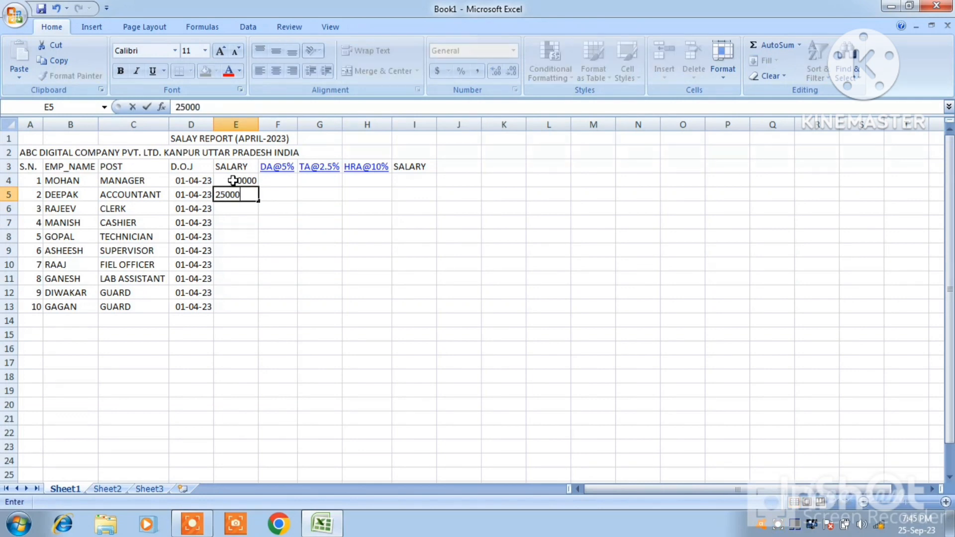
key("Return")
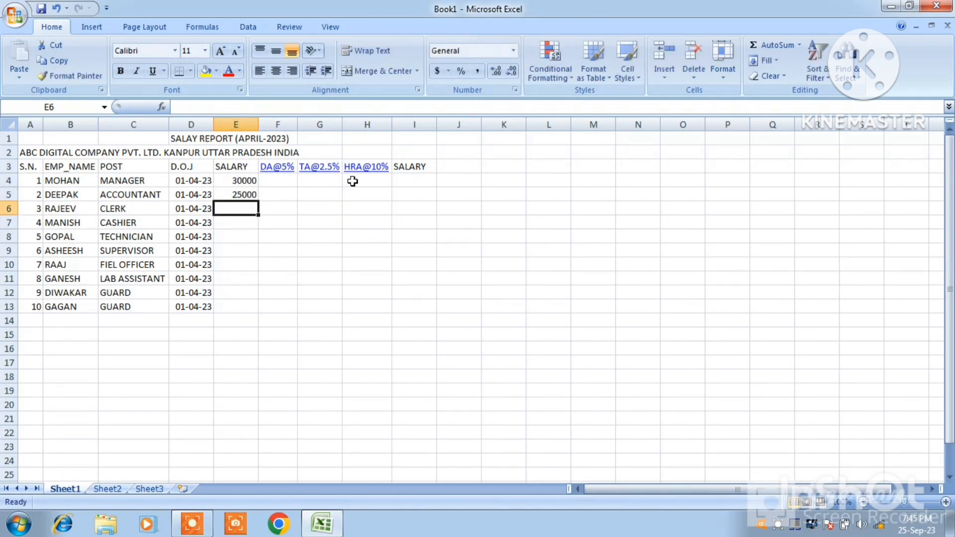
type("20000")
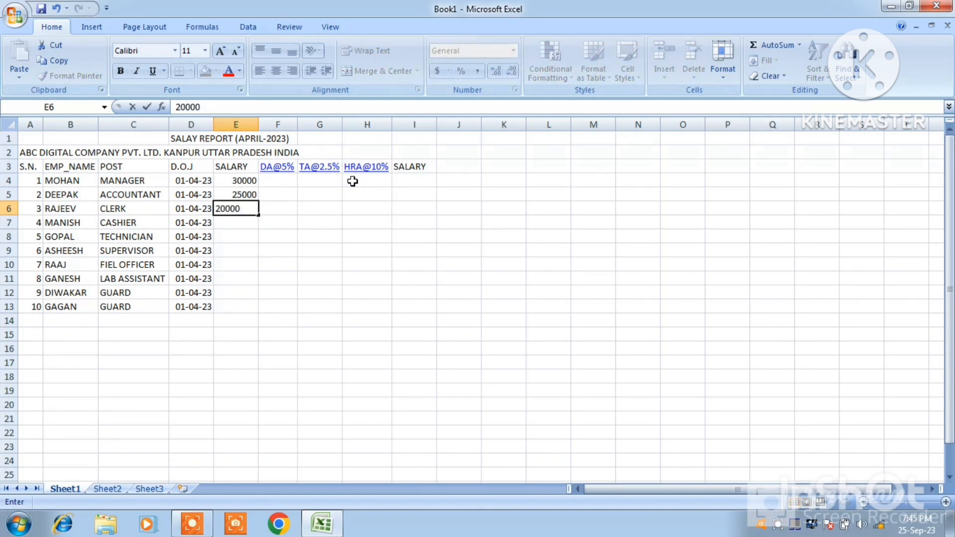
key("Return")
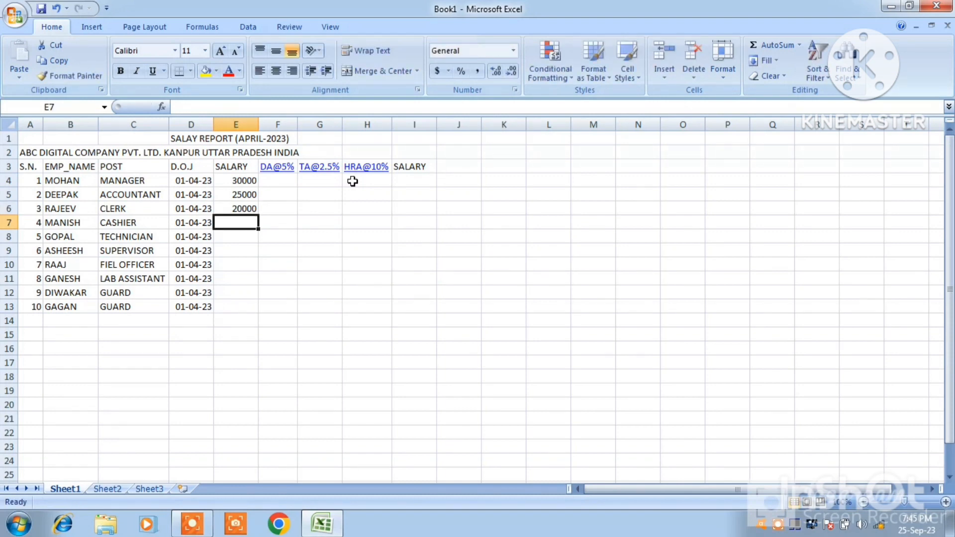
Enter the salaries 18500, 15000 and 16000 for employees 4 to 6 in cells E7 to E9
type("18500")
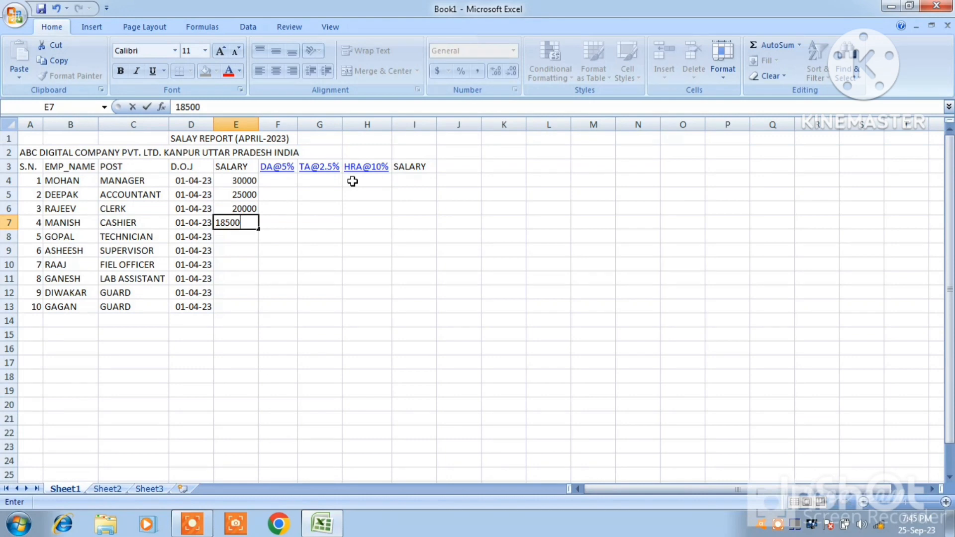
key("Return")
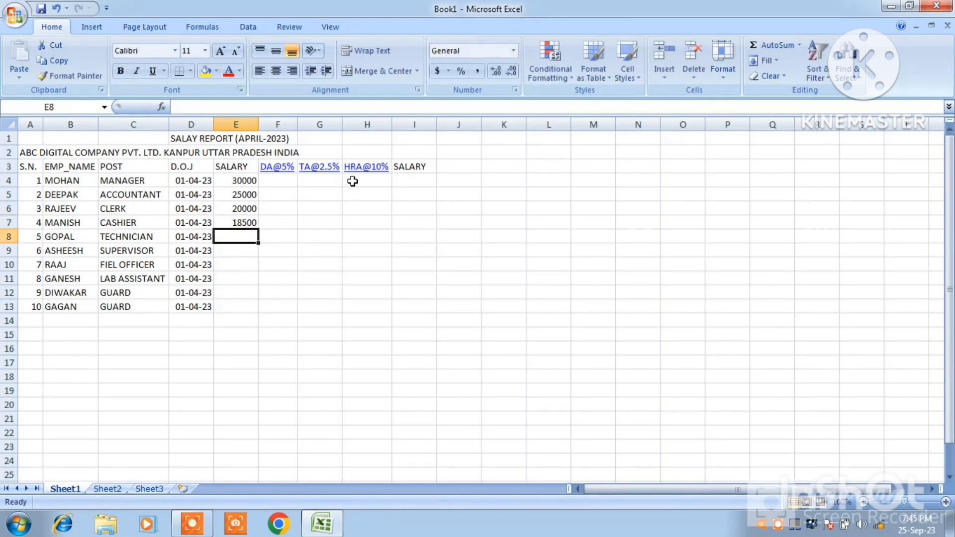
type("15000")
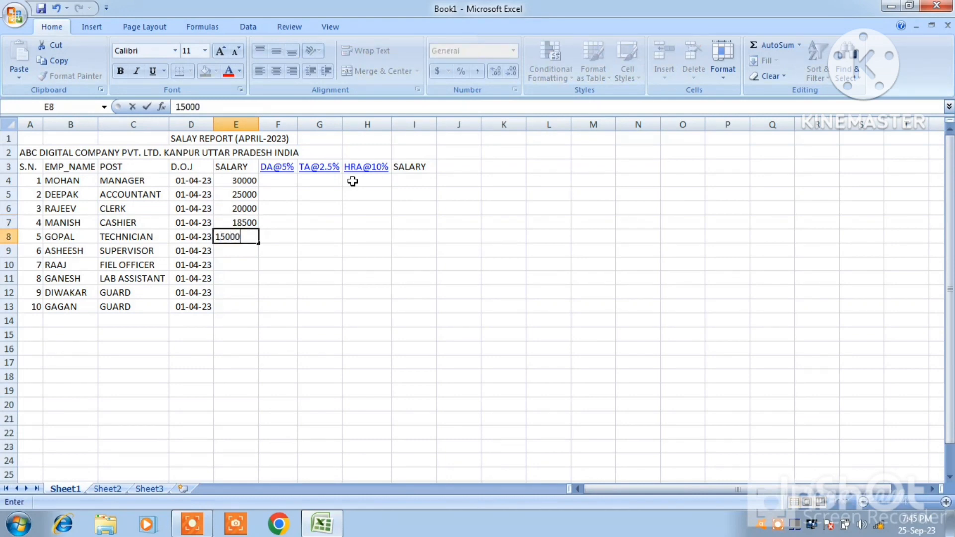
key("Return")
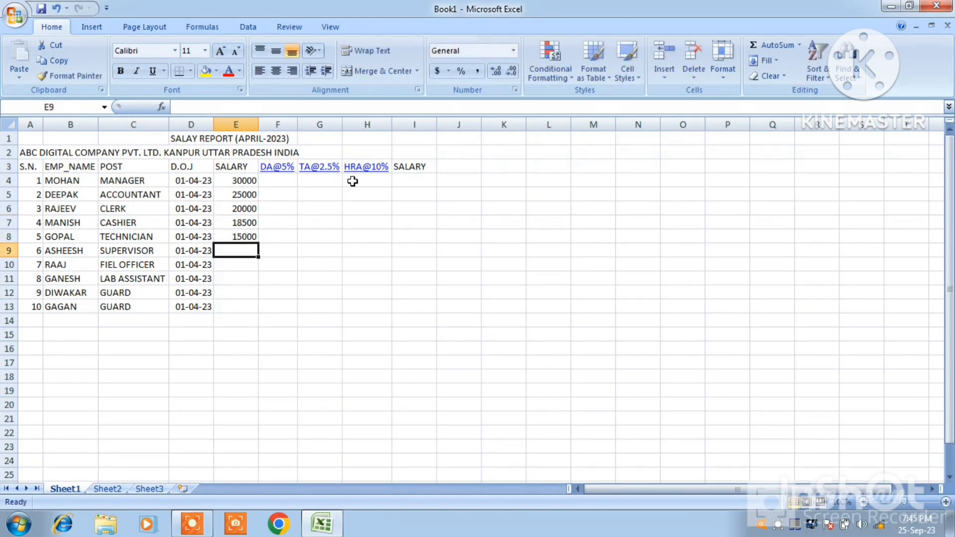
type("16000")
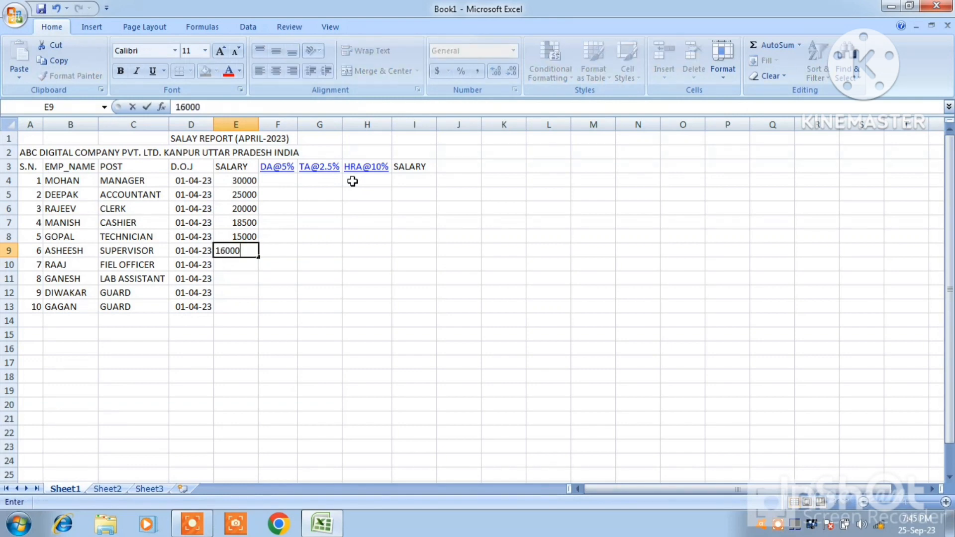
key("Return")
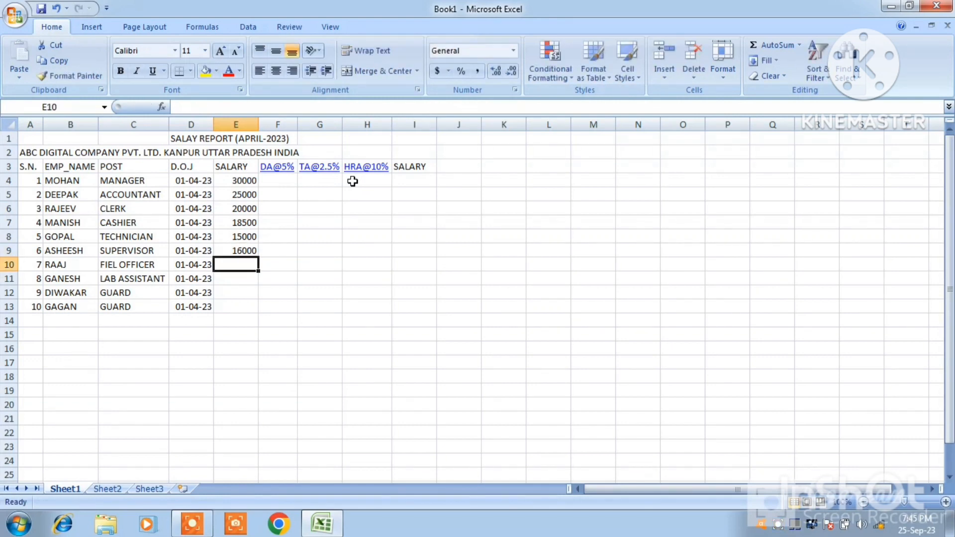
Enter the salaries 12500, 14000, 10000 and 10000 for employees 7 to 10 in cells E10 to E13
type("125")
type("00")
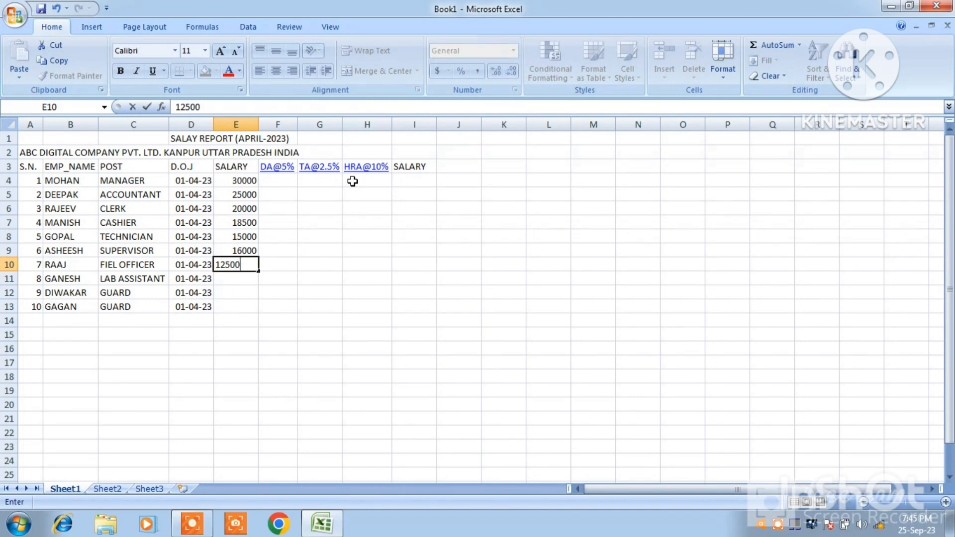
key("Return")
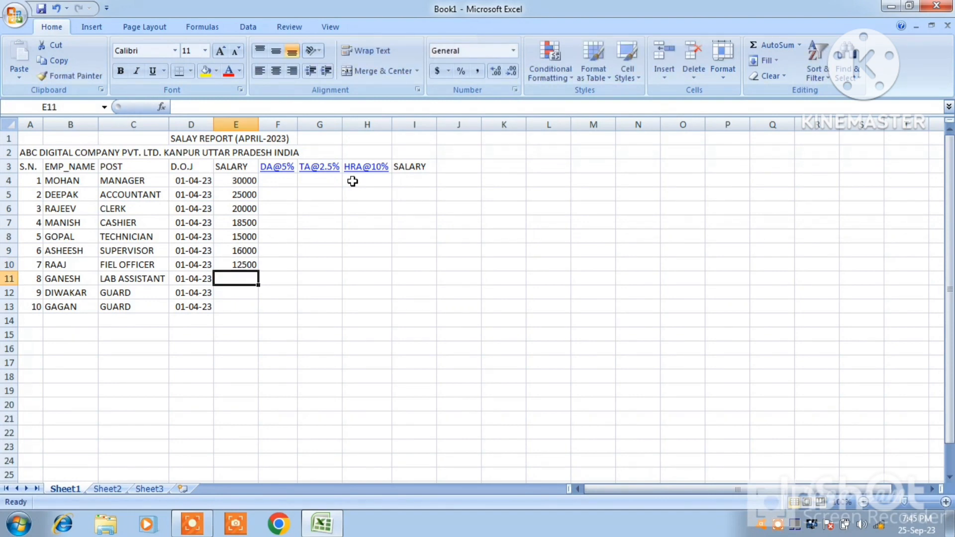
type("14000")
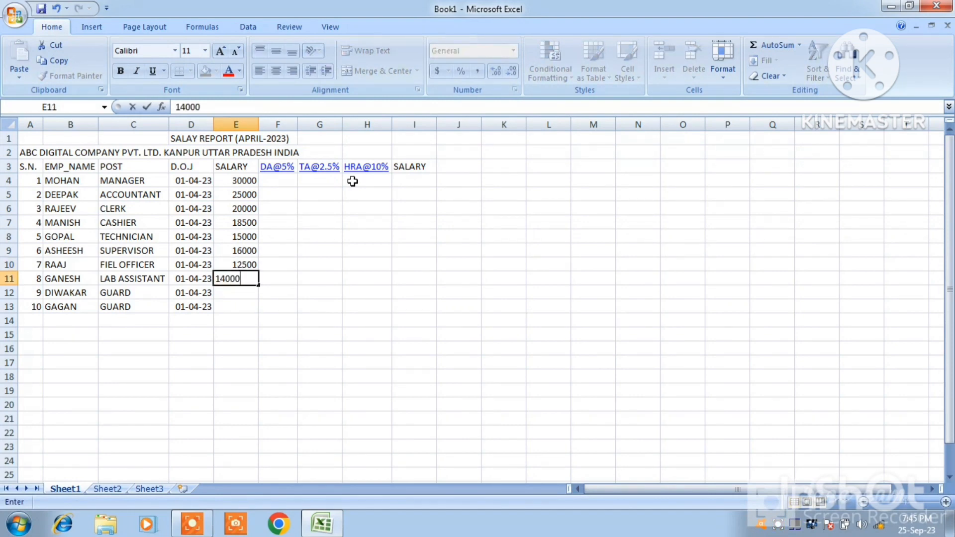
key("Return")
type("10000")
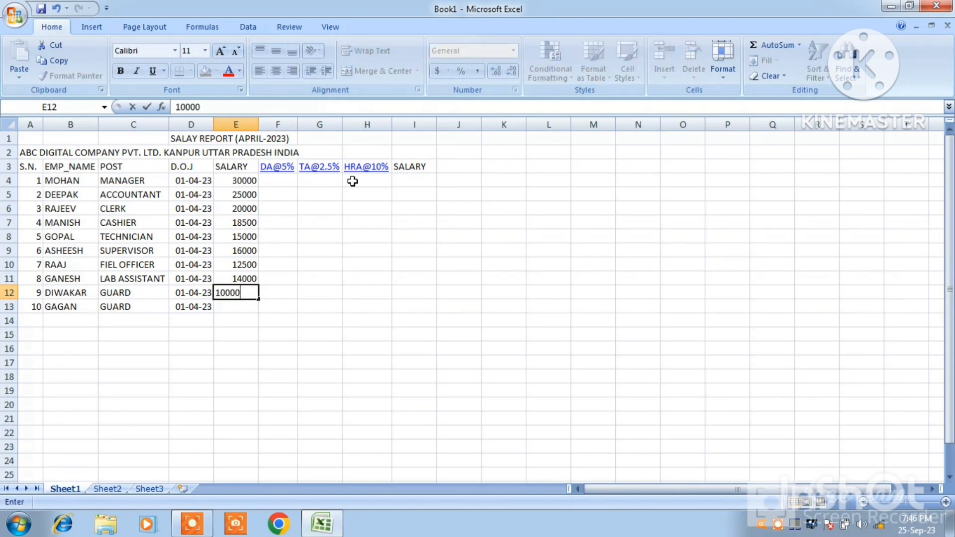
key("Return")
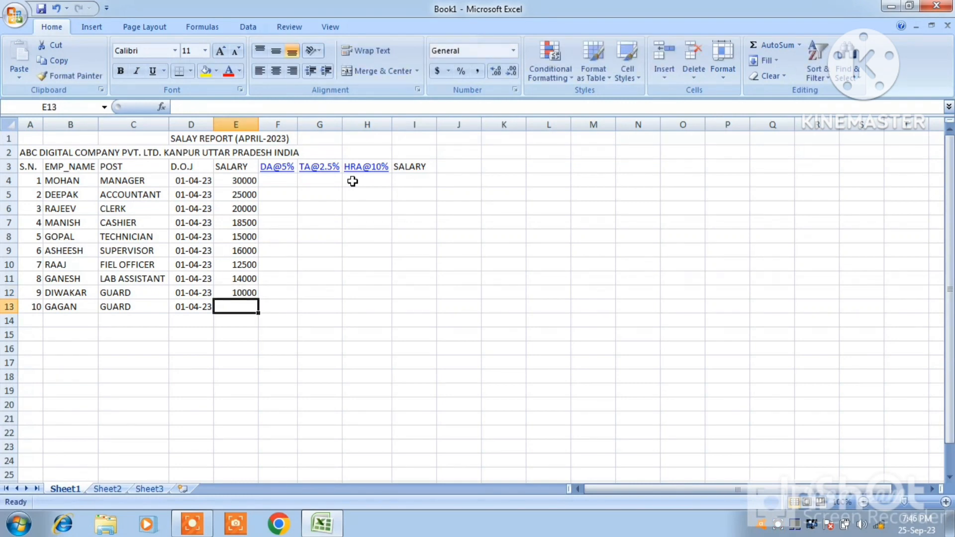
type("10000")
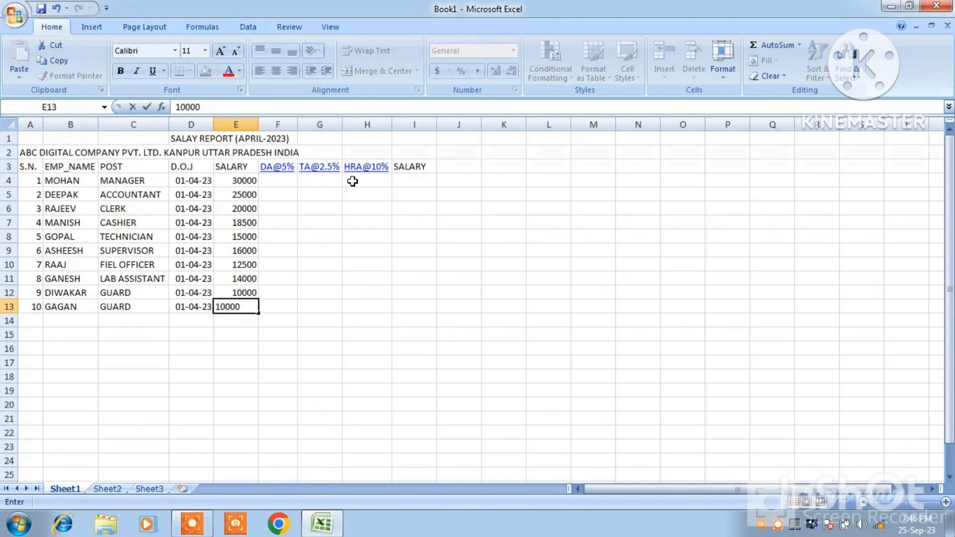
Calculate the 5% DA in cell F4 with the formula =E4*5/100 and fill it down to F13
left_click(287, 181)
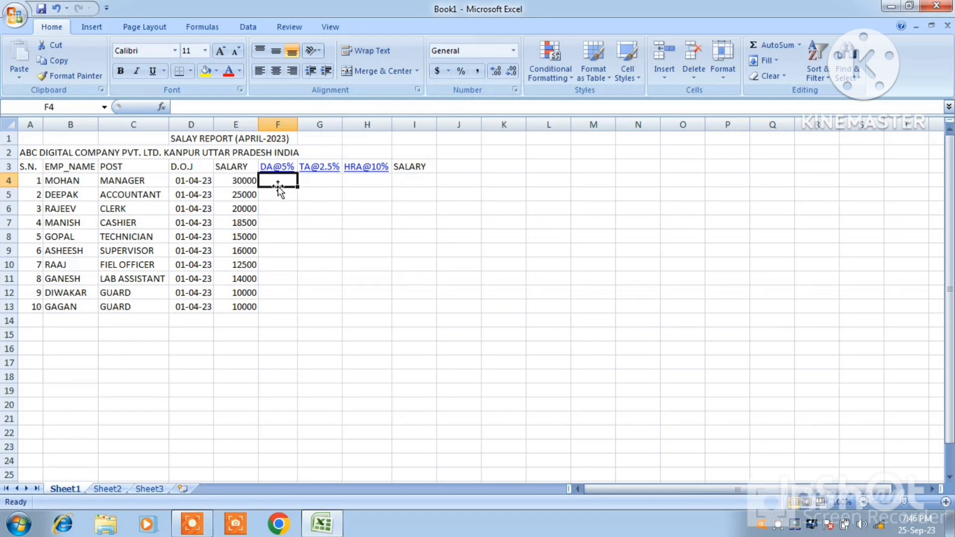
type("=")
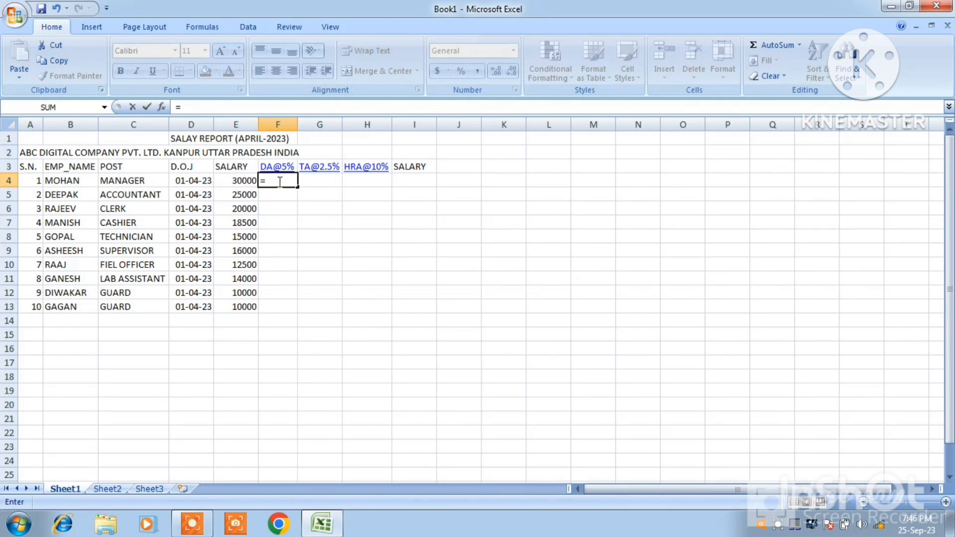
type("E4")
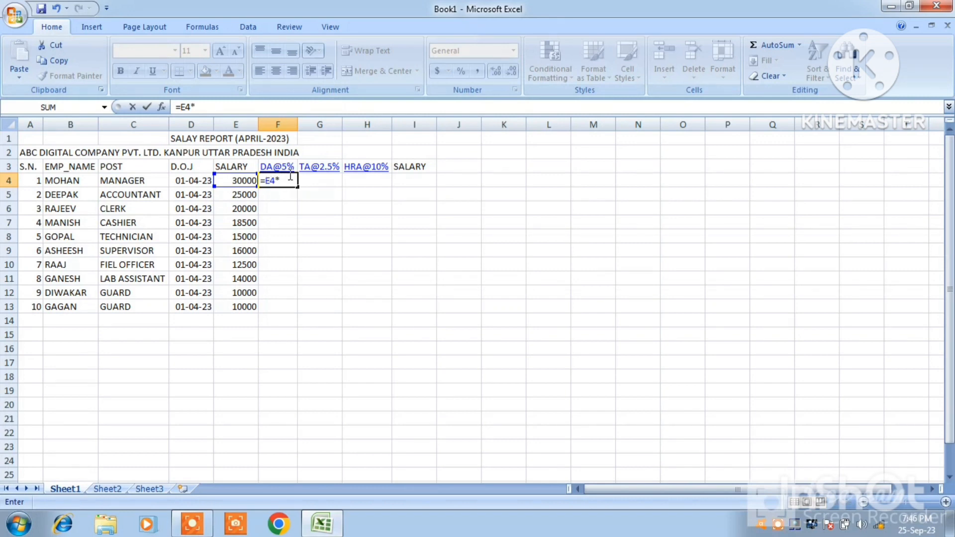
type("*5/100")
key("Return")
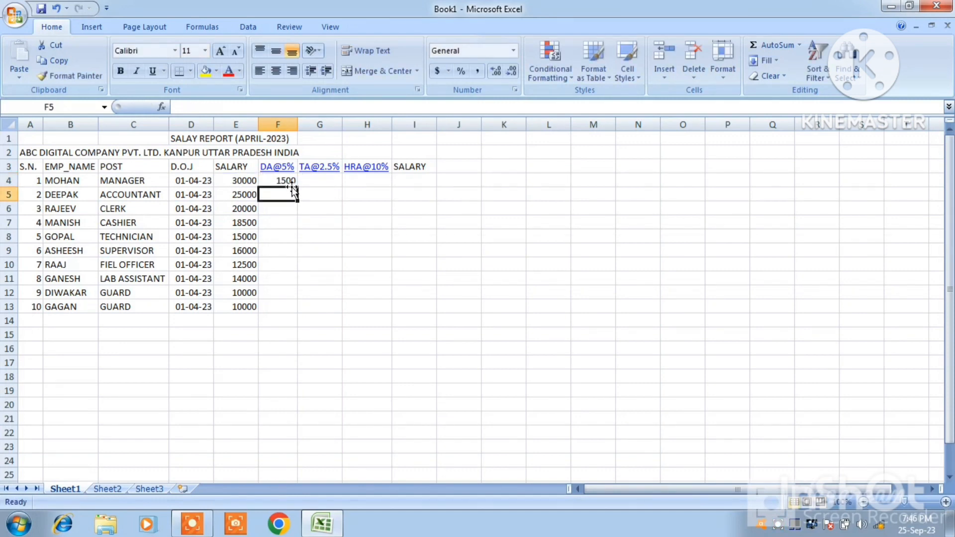
left_click(279, 182)
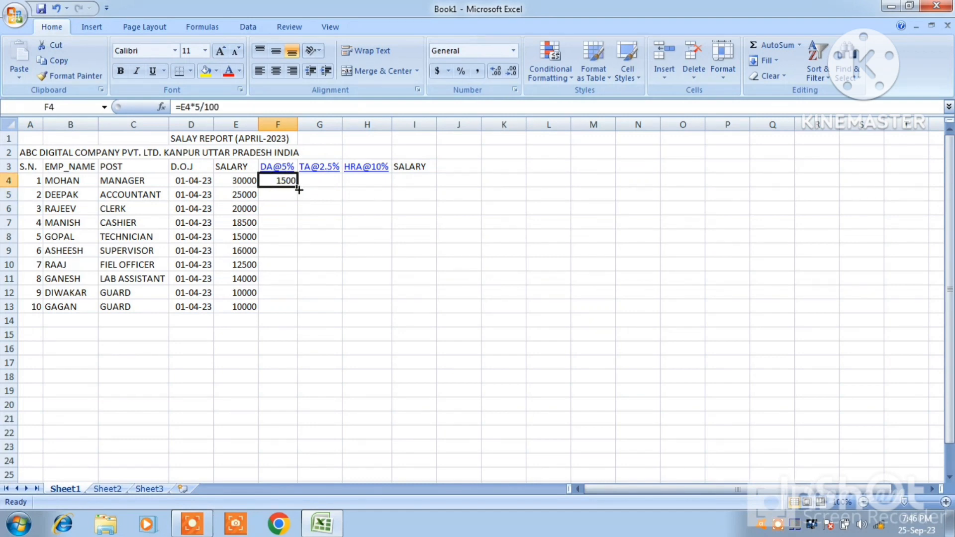
left_click_drag(298, 189, 293, 312)
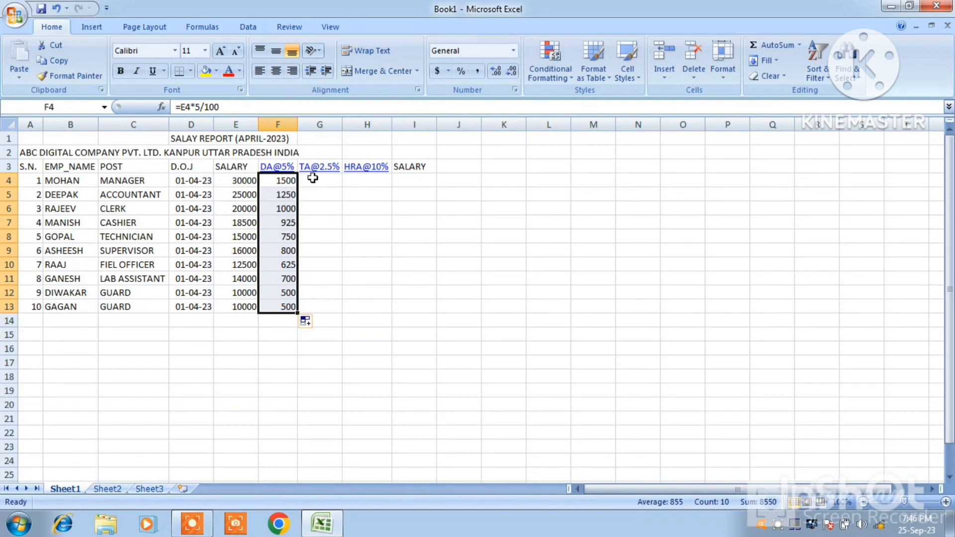
Calculate the 2.5% TA in cell G4 with the formula =E4*2.5/100 and fill it down to G13
left_click(312, 178)
type("=")
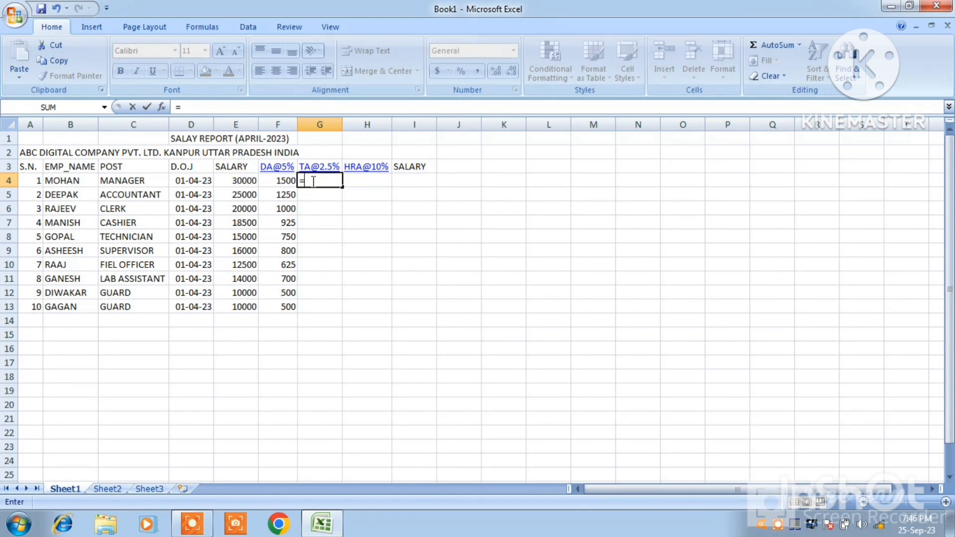
type("E4")
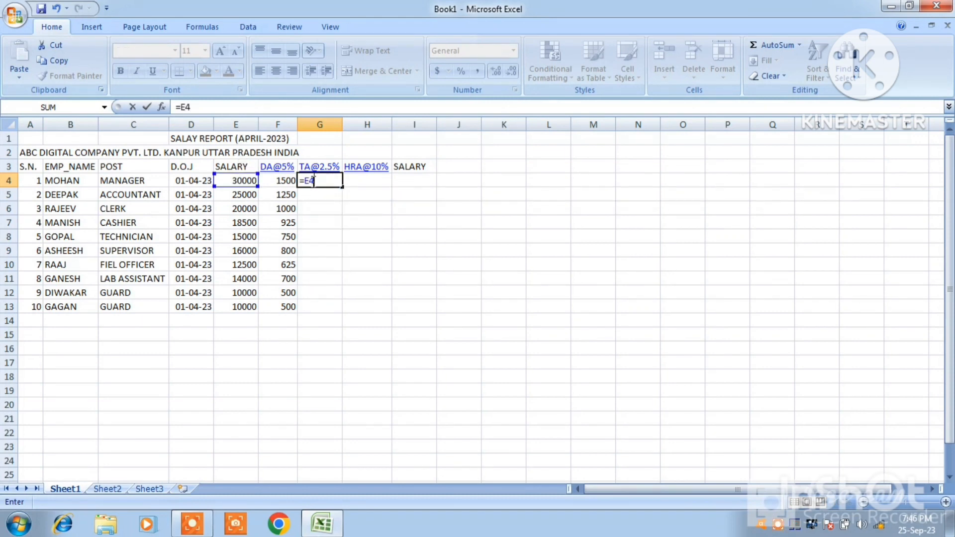
type("*2.5/100")
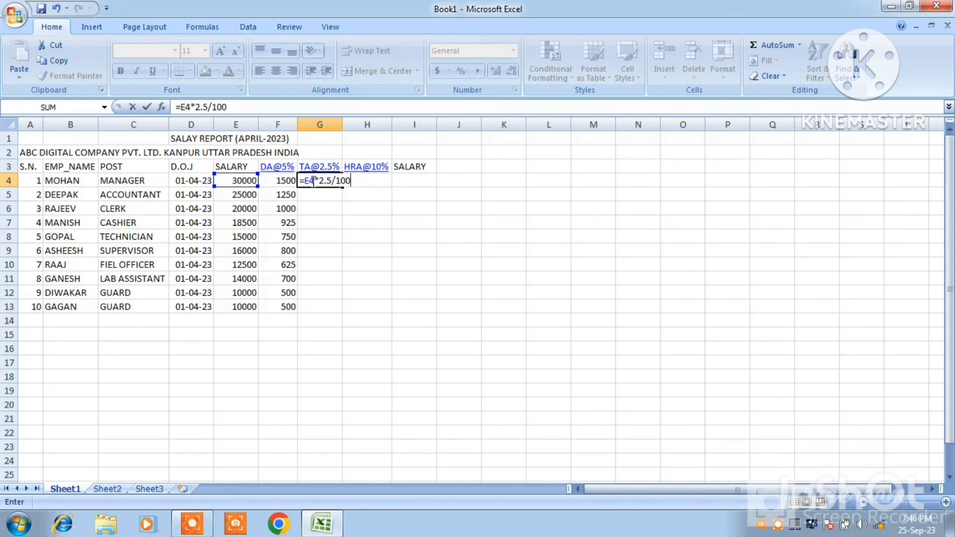
key("Return")
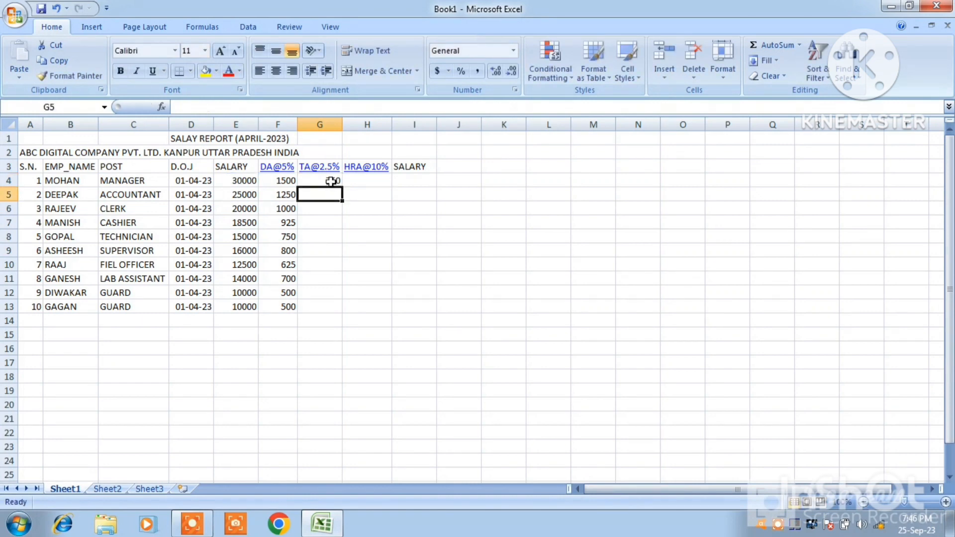
left_click(331, 182)
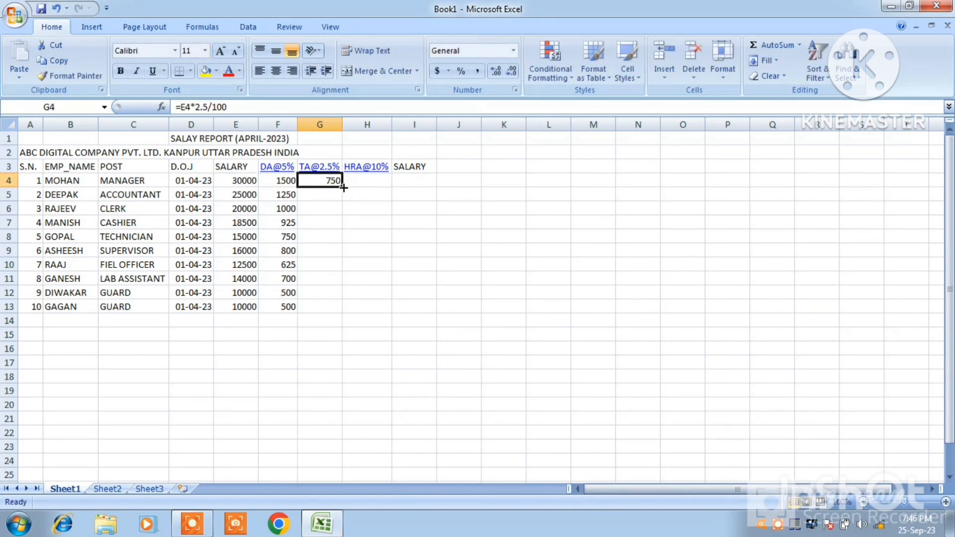
left_click_drag(343, 187, 336, 317)
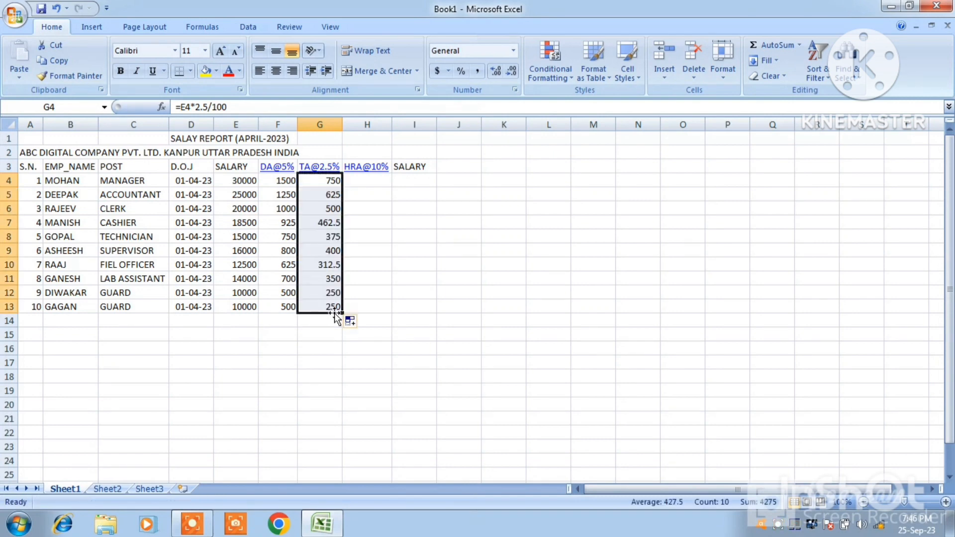
Calculate the 10% HRA in cell H4 with the formula =E4*10/100 and fill it down to H13
left_click(367, 182)
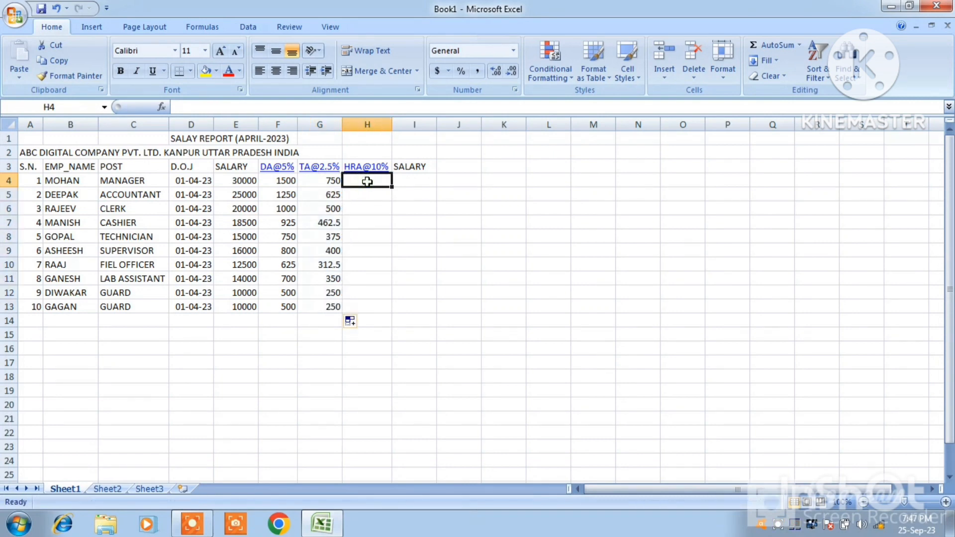
type("=")
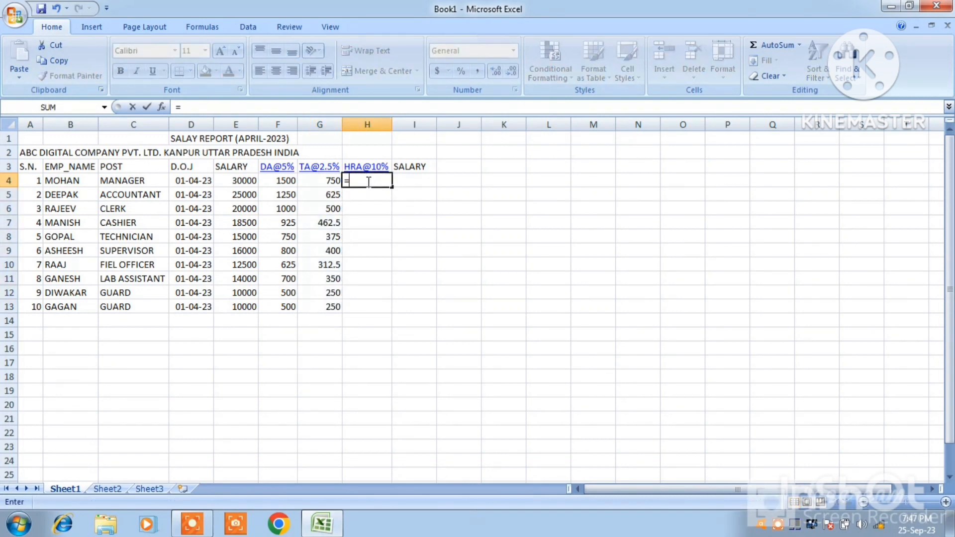
type("E4")
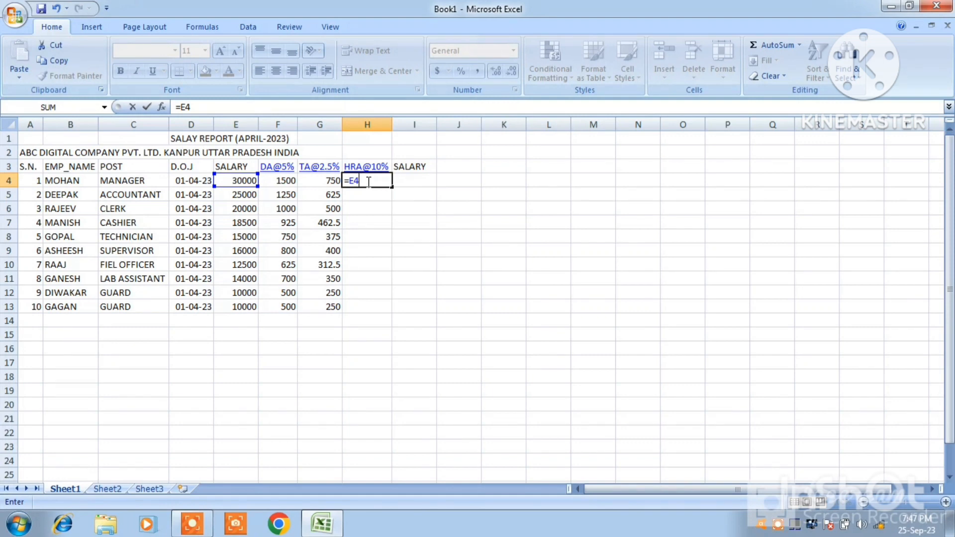
type("*10/100")
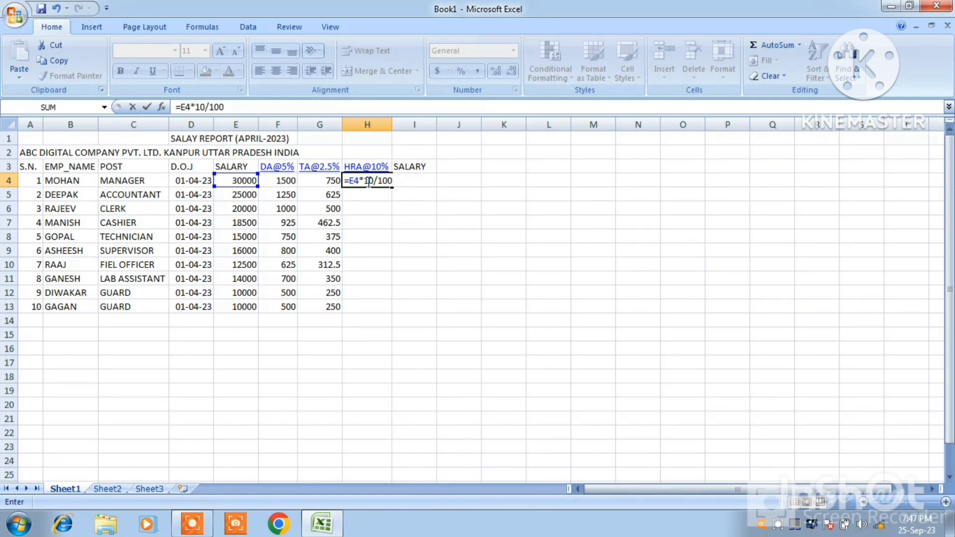
key("Return")
left_click(375, 181)
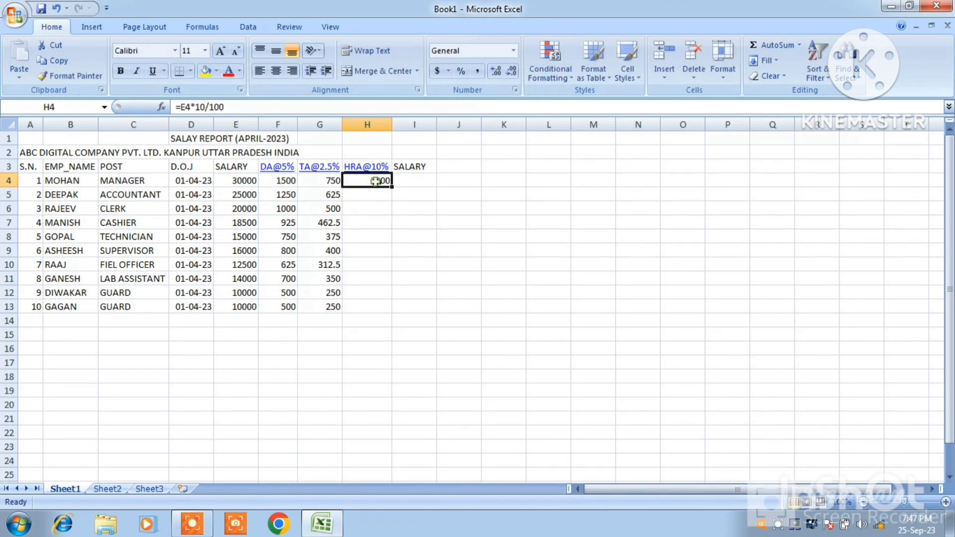
left_click_drag(390, 186, 391, 188)
left_click(390, 186)
left_click_drag(392, 187, 382, 308)
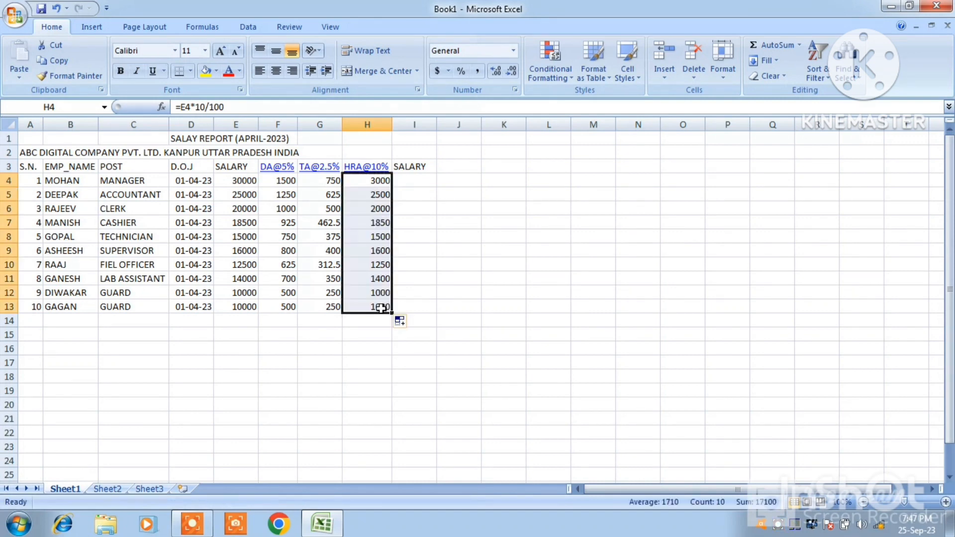
Calculate the salary including allowances in cell I4 with the formula =SUM(E4+F4+G4+H4) and fill it down to I13
left_click(415, 177)
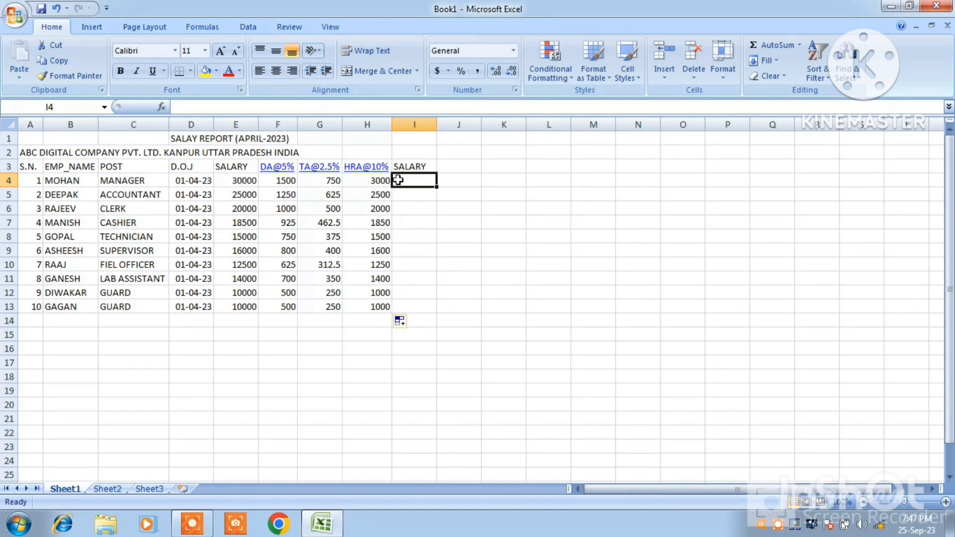
type("=")
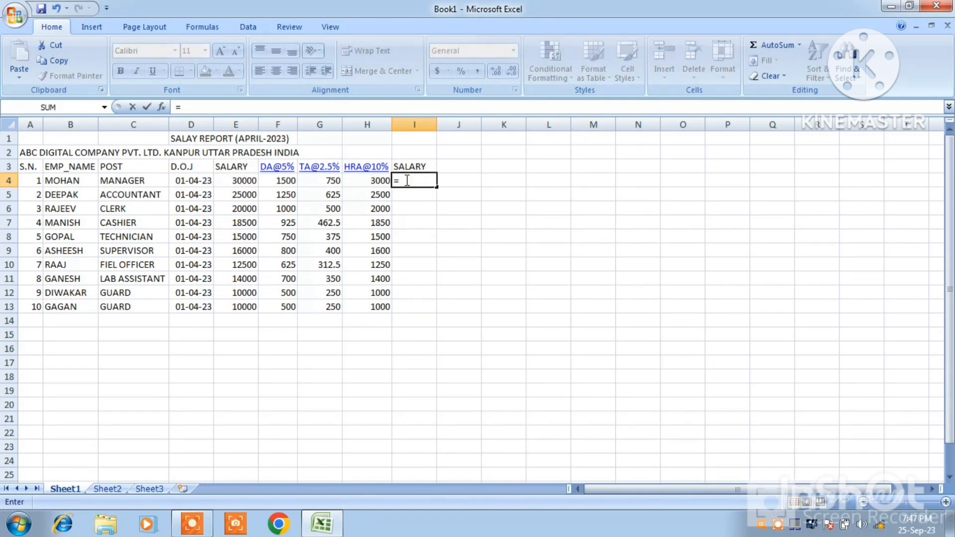
type("SUM")
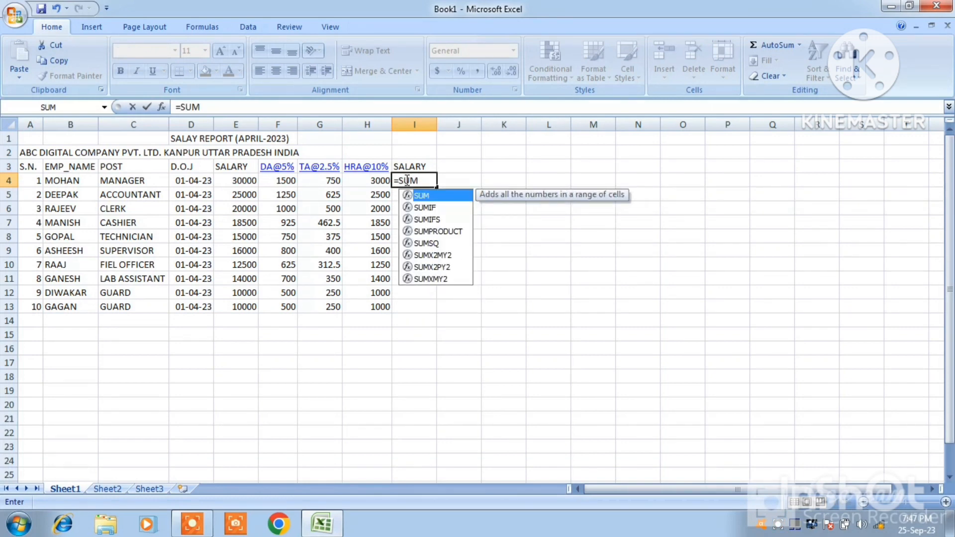
type("(")
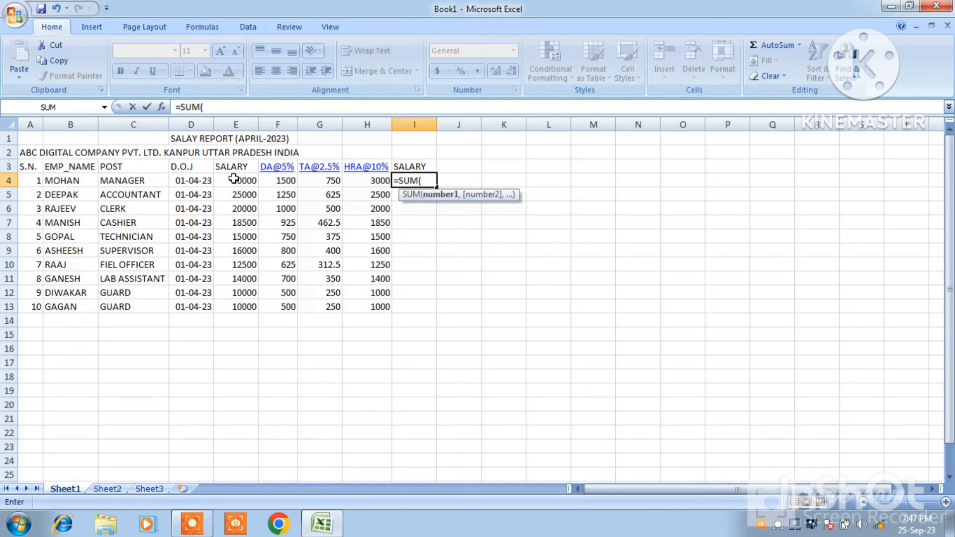
type("E")
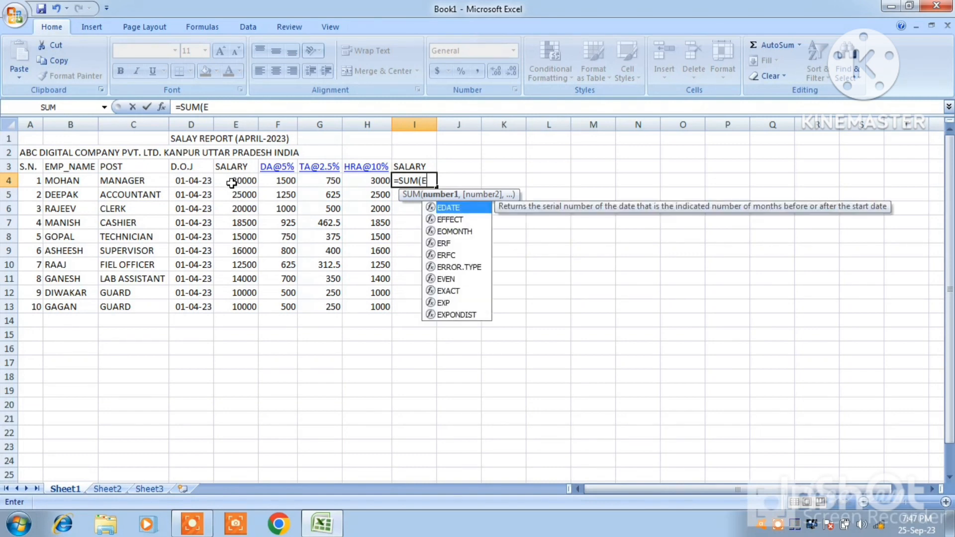
type("4+")
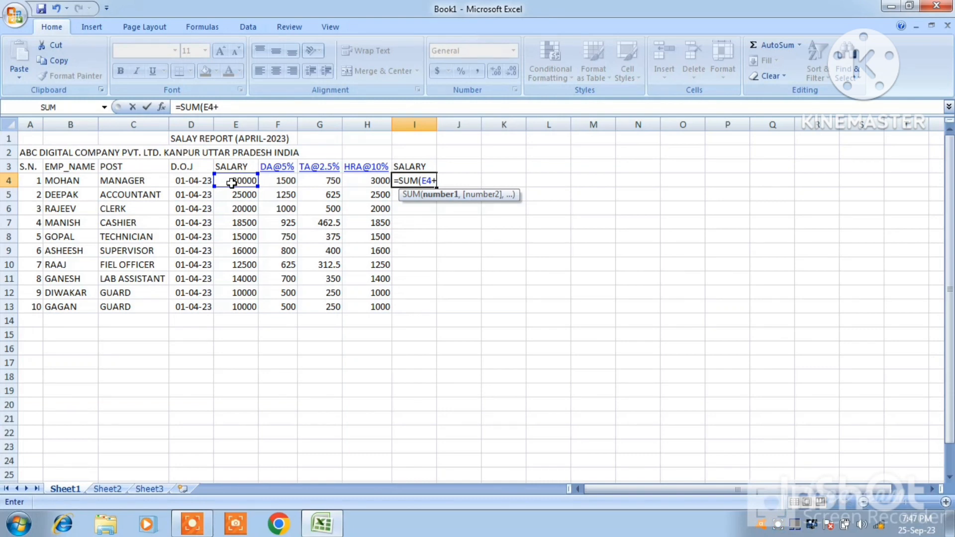
type("F4+G4")
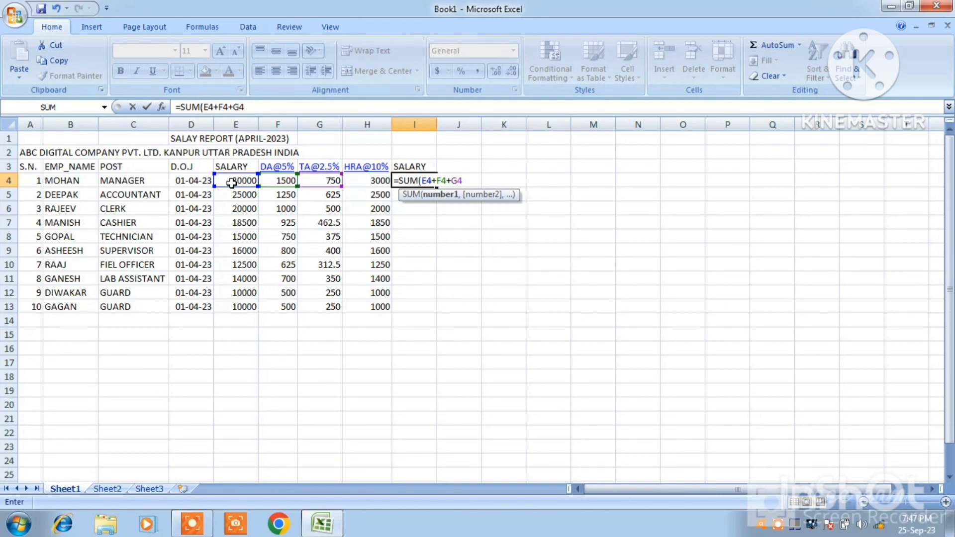
type("+H")
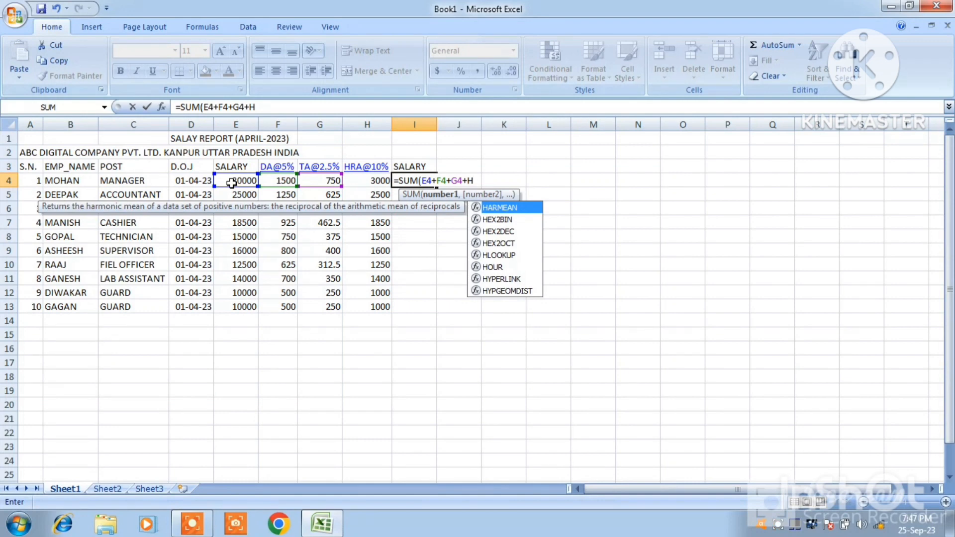
type("4")
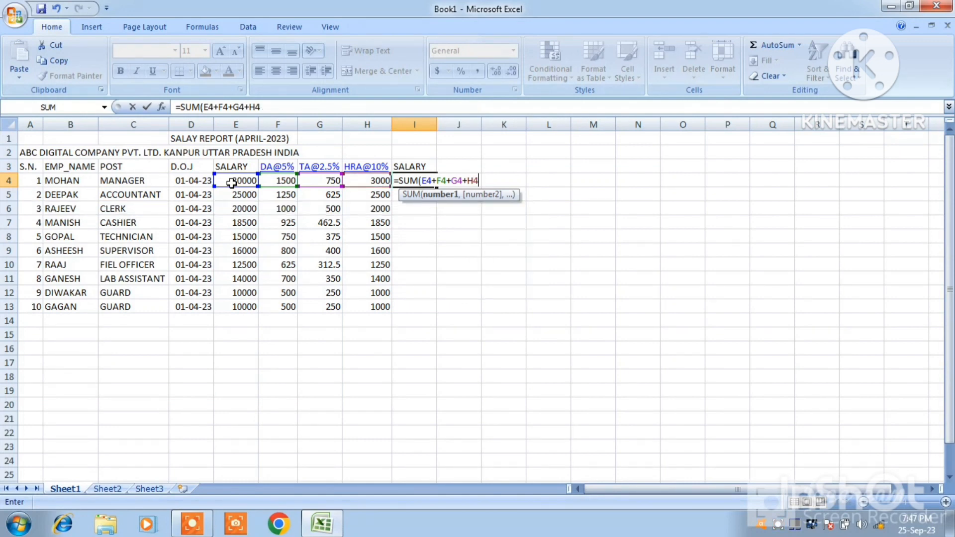
type(")")
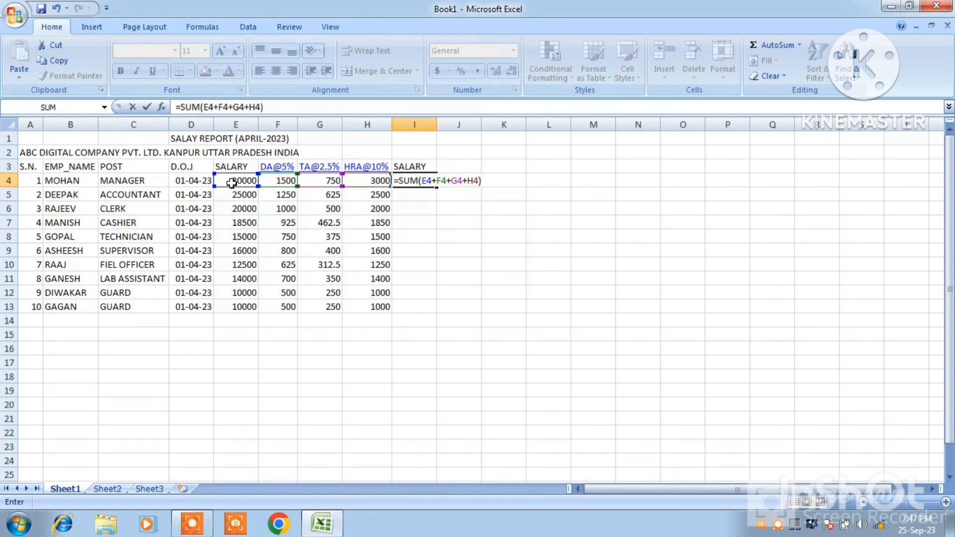
key("Return")
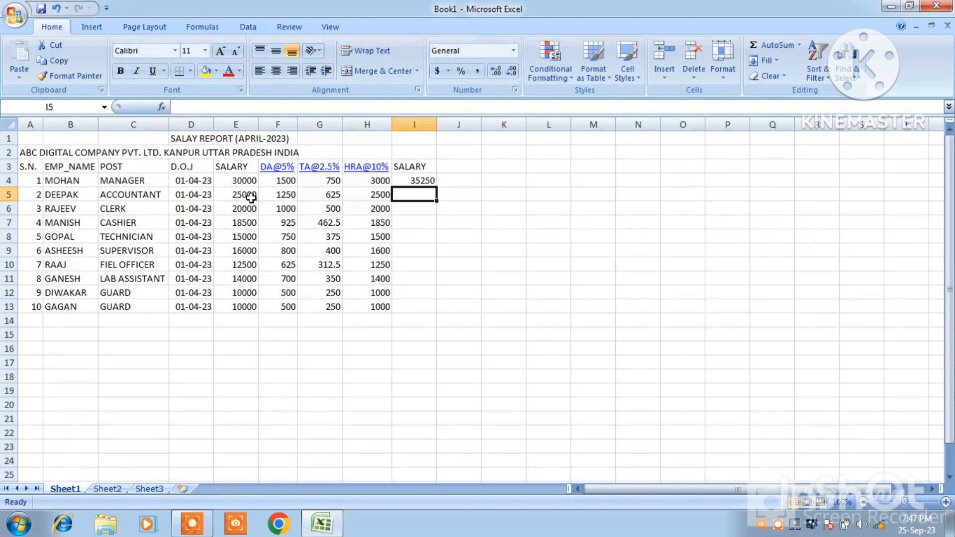
left_click(426, 182)
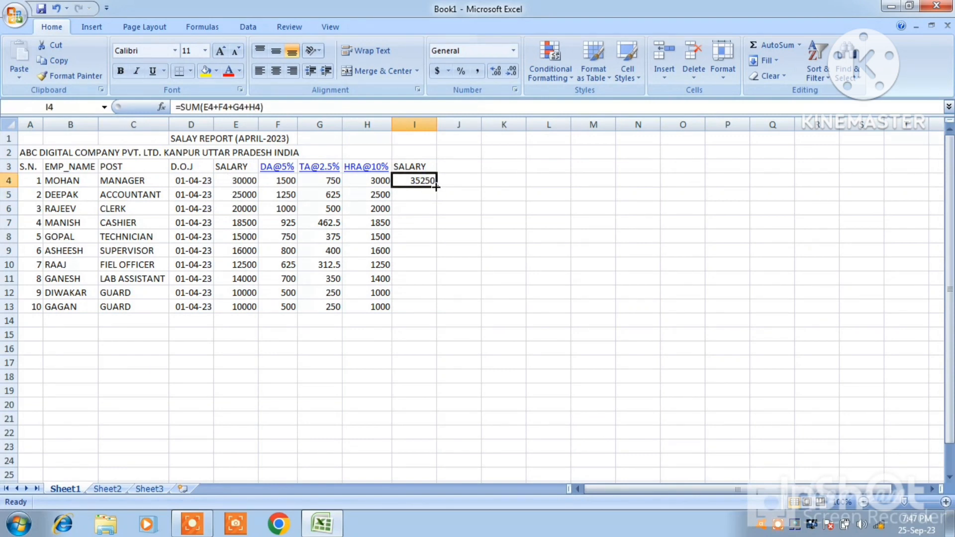
left_click_drag(437, 187, 431, 320)
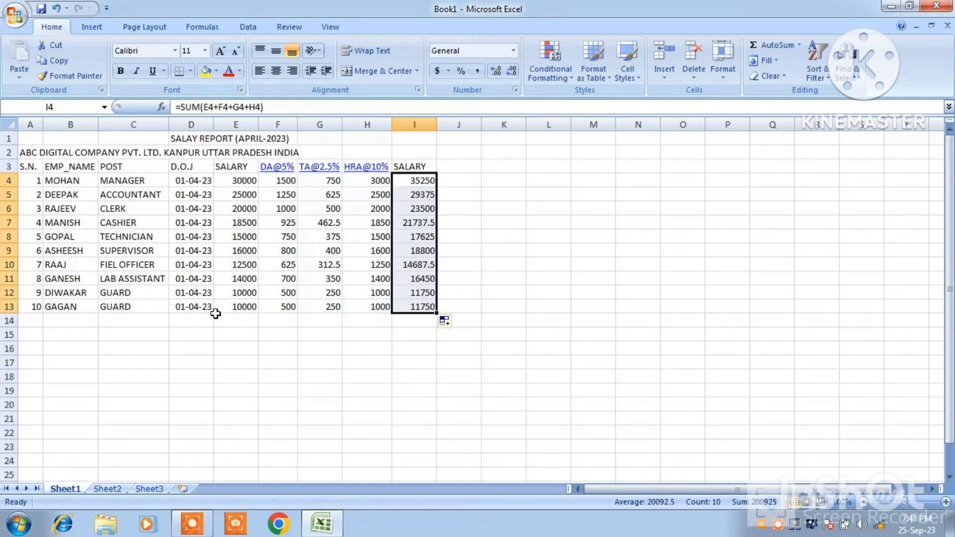
Enter the row label TOTAL in cell D14 below the joining dates
left_click(184, 321)
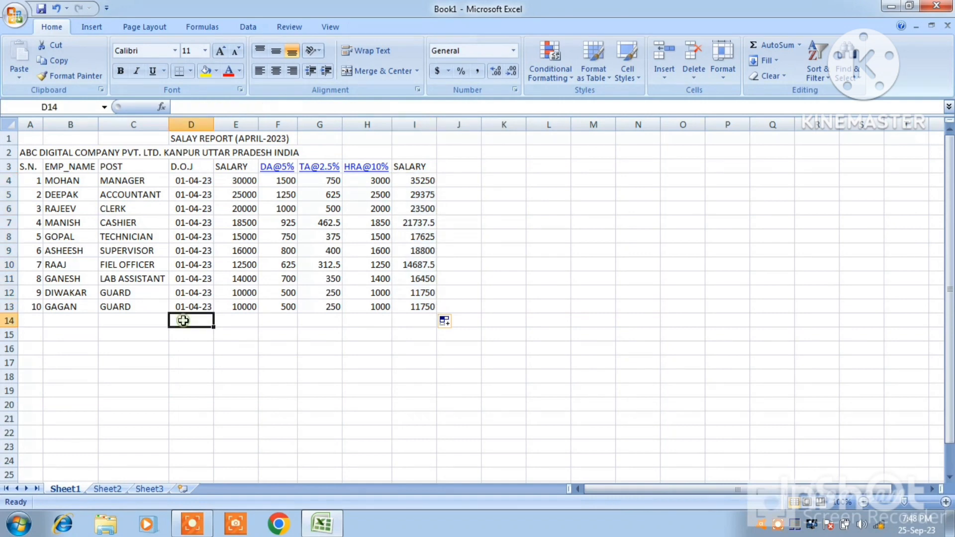
type("TOT")
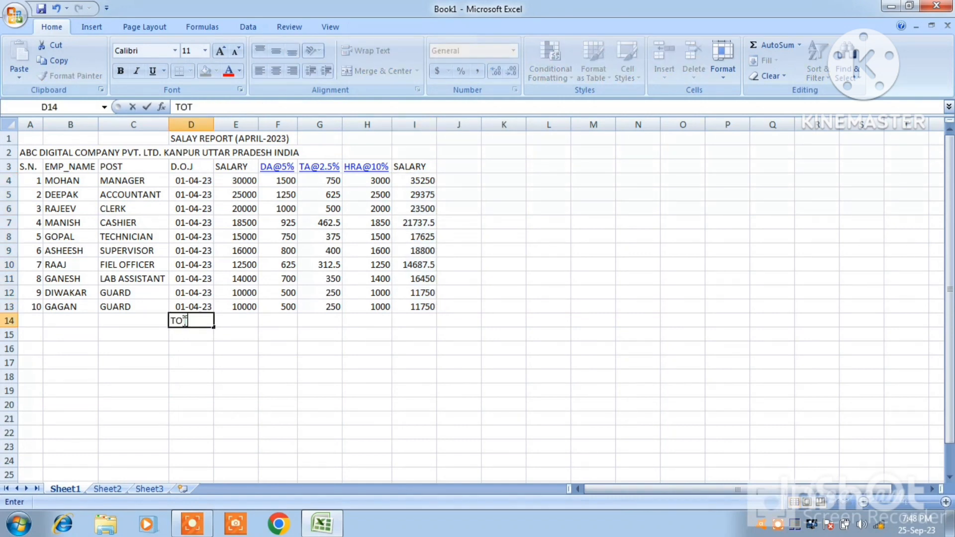
type("AL")
left_click(236, 318)
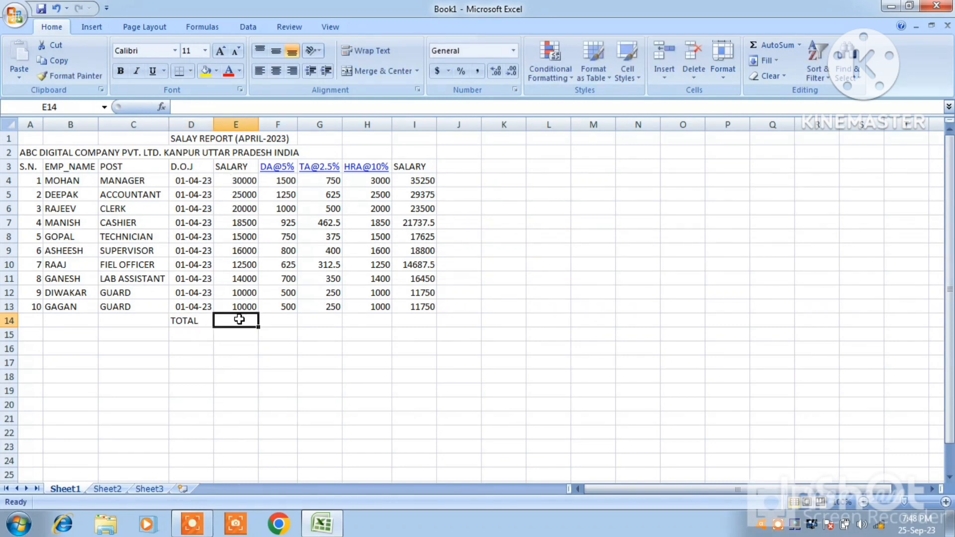
left_click(233, 180)
left_click_drag(233, 180, 232, 314)
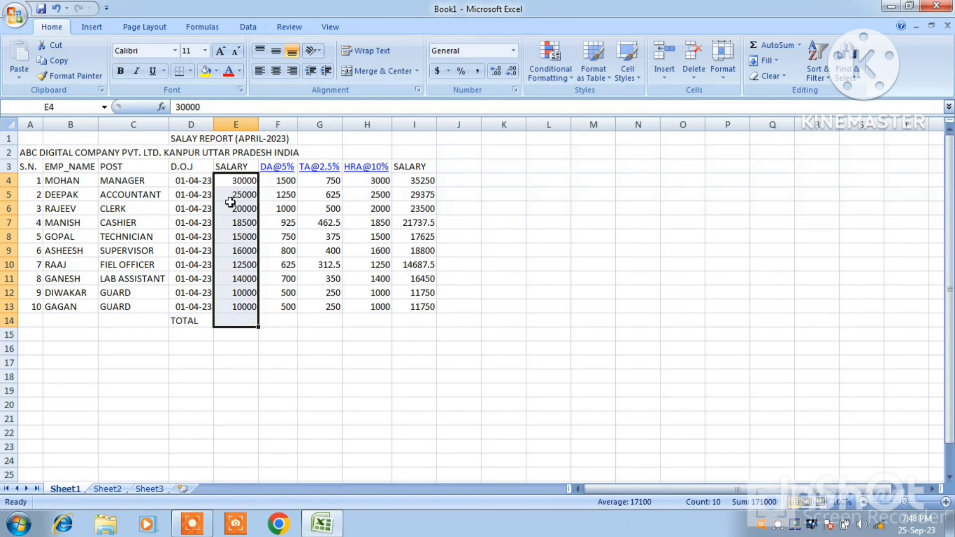
type("=")
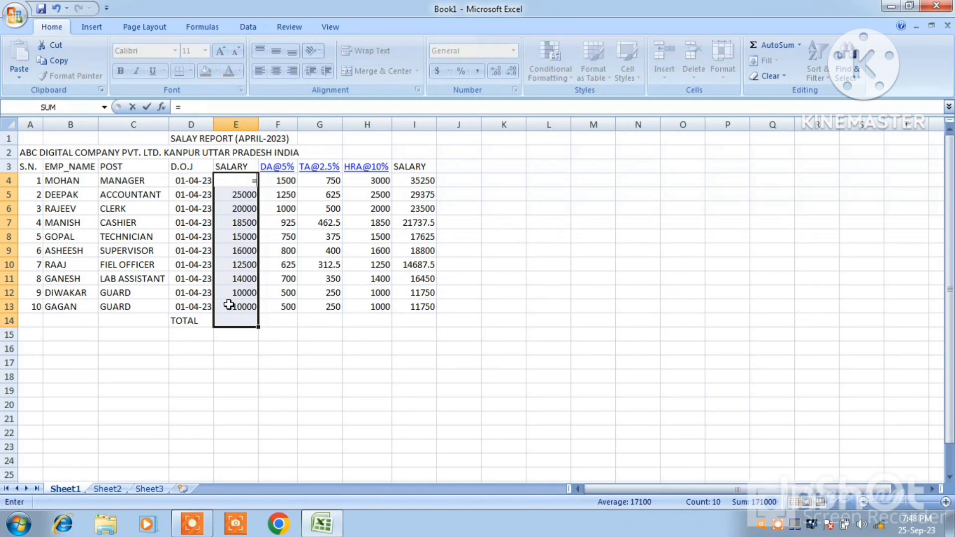
key("Escape")
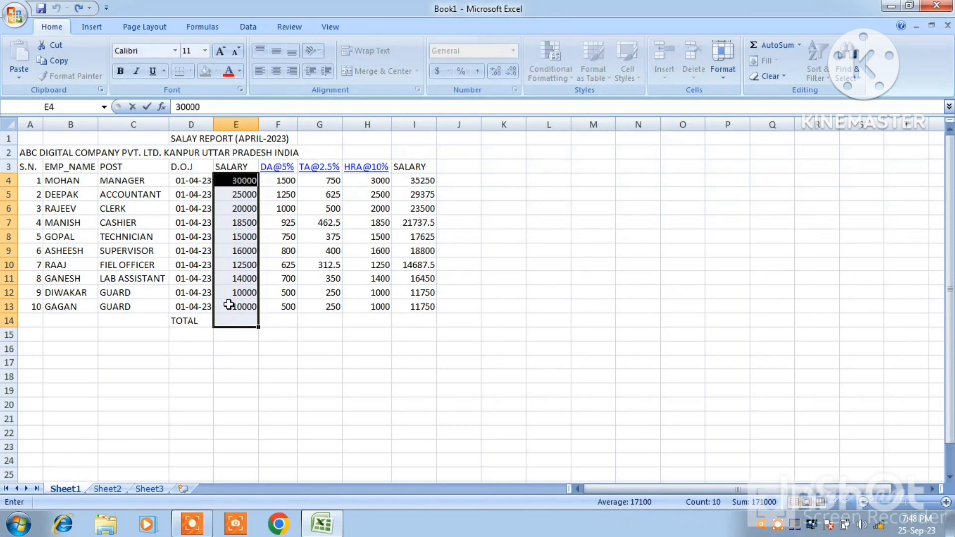
Total the basic salaries in cell E14 with the formula =SUM(E4:E13)
left_click(235, 319)
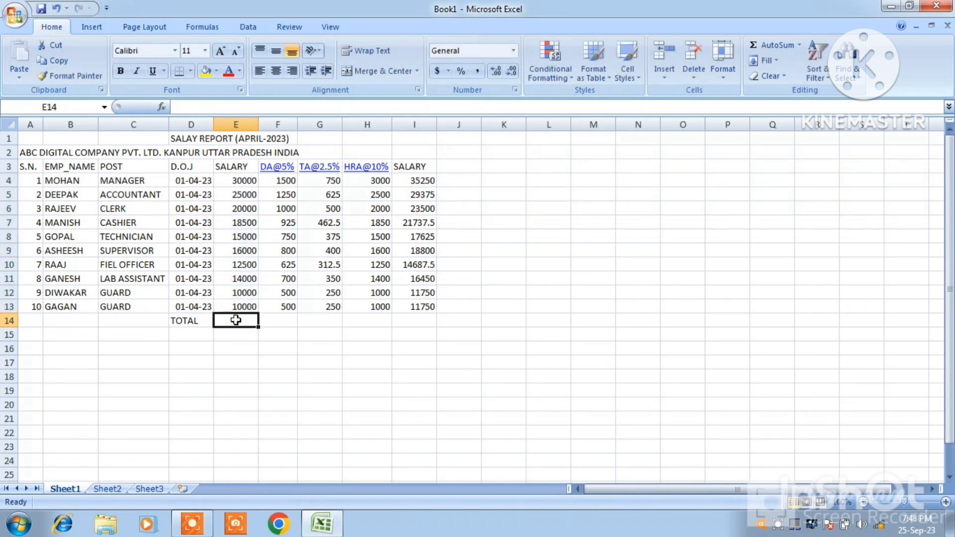
type("=S")
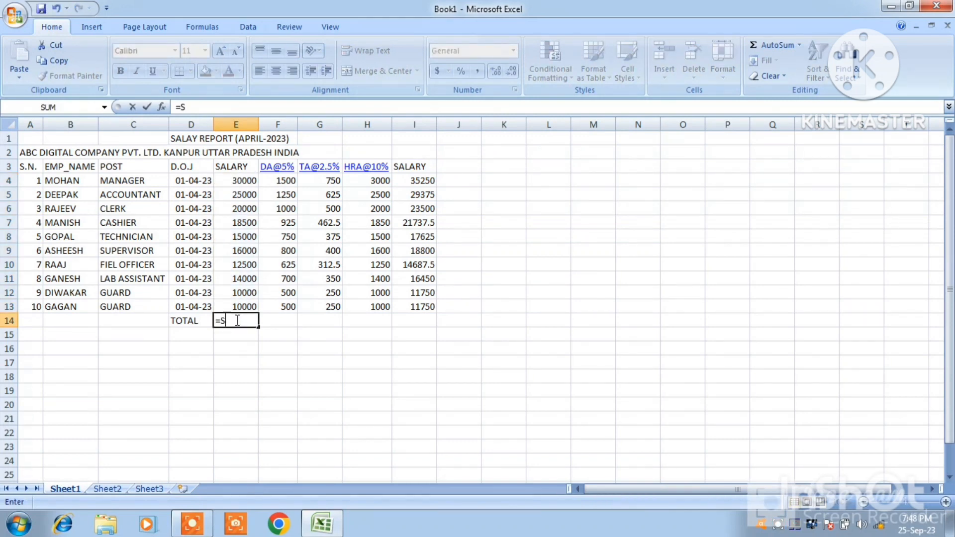
type("UM")
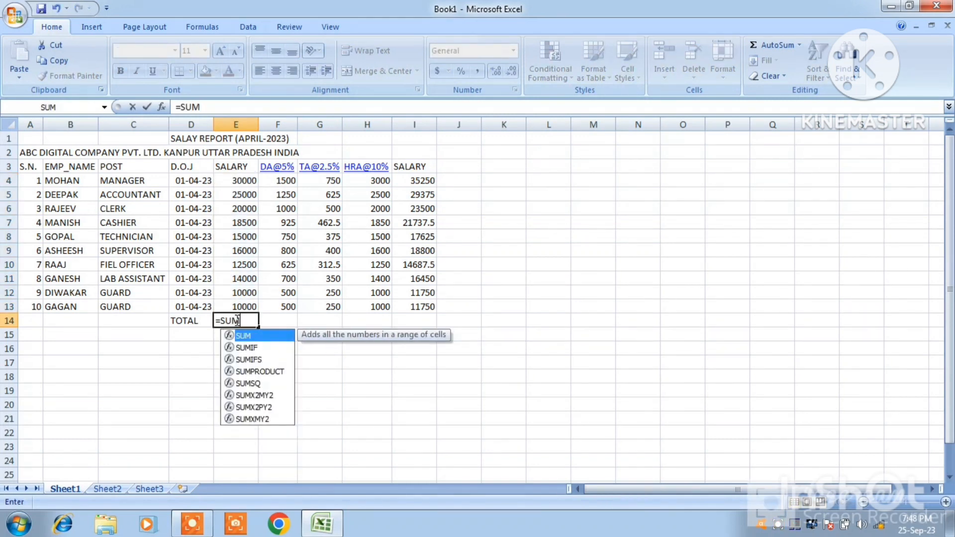
type("(")
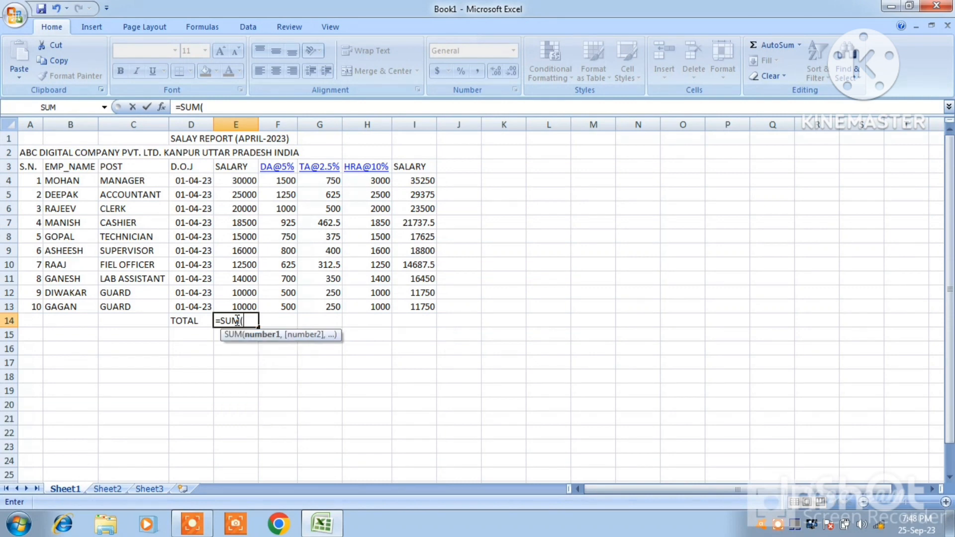
left_click(234, 180)
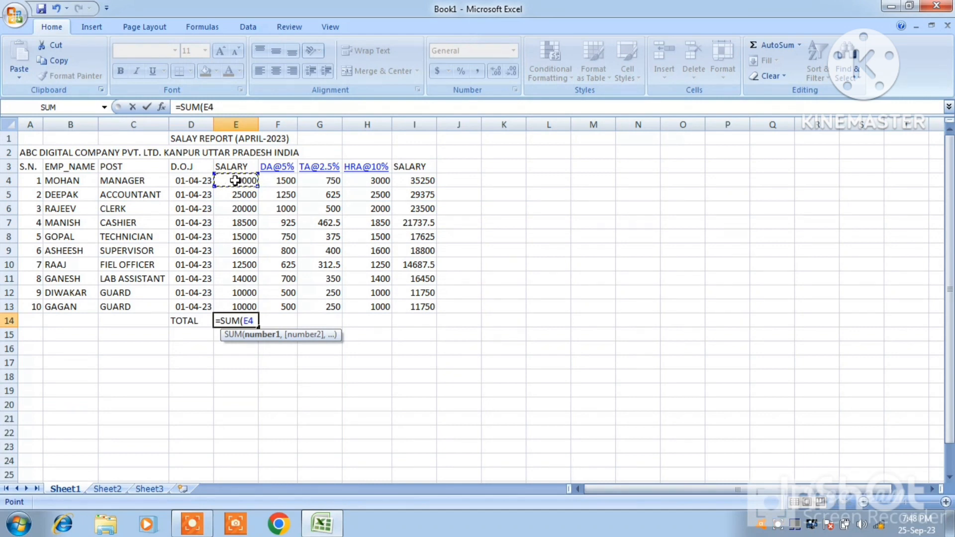
key("F8")
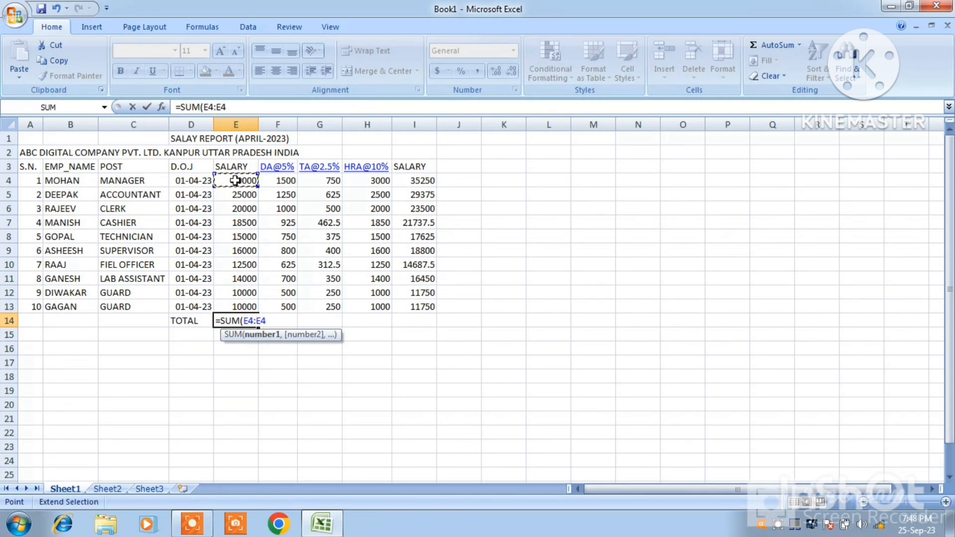
key("BackSpace")
key("BackSpace")
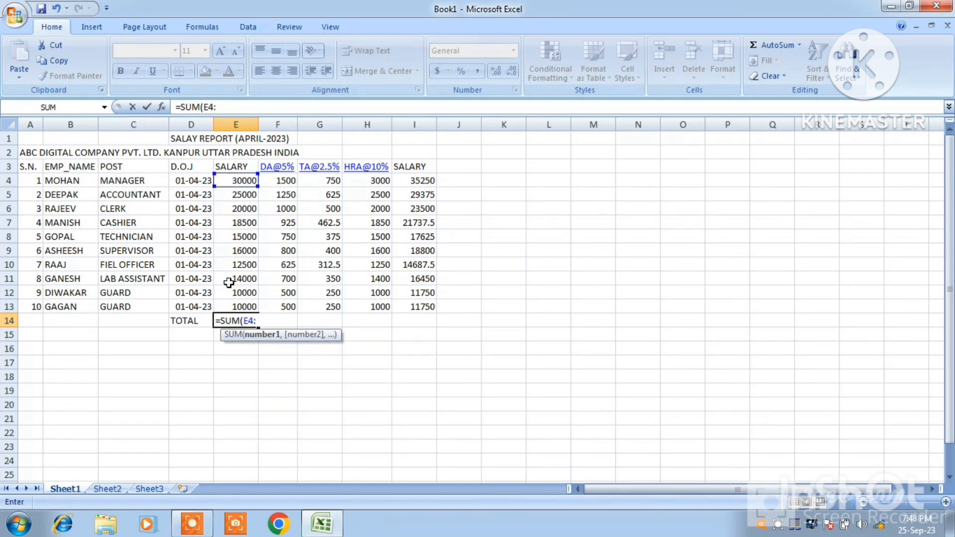
left_click(234, 307)
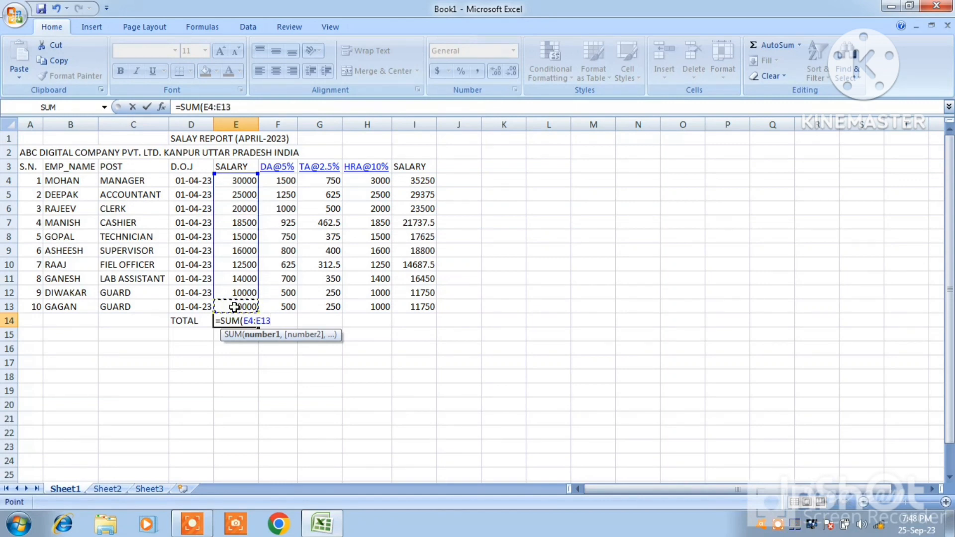
type(")")
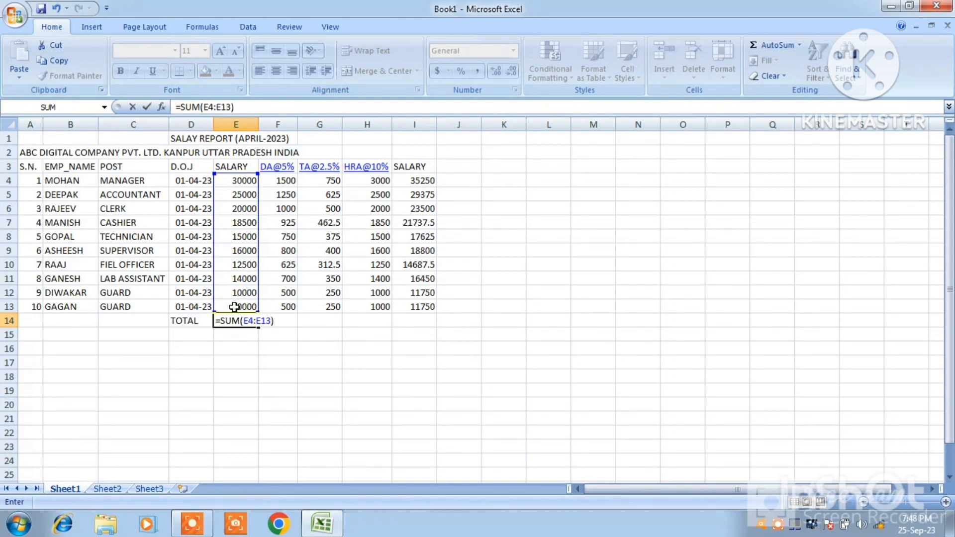
key("Return")
key("Up")
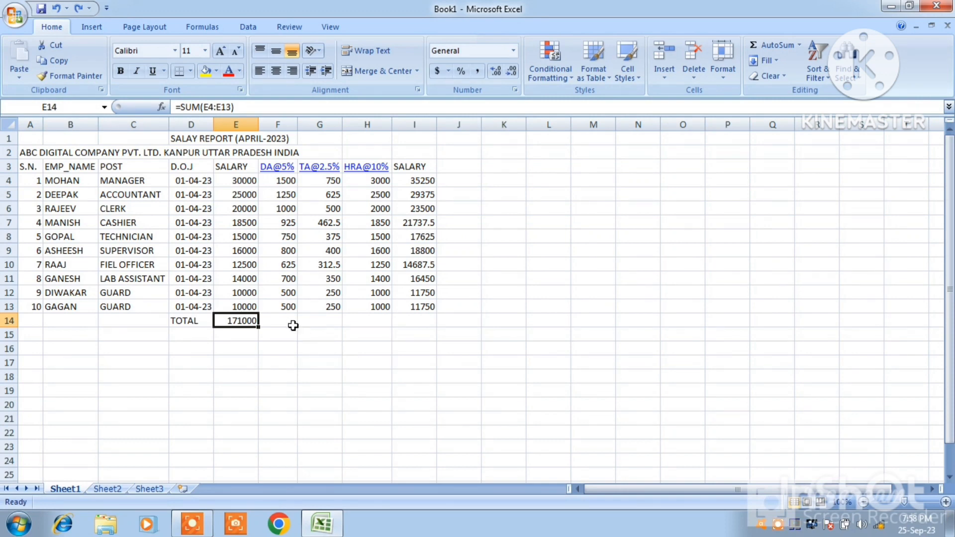
Clear the total in cell E14, and total columns E to I in row 14 with AutoSum over the range E4:I14
key("BackSpace")
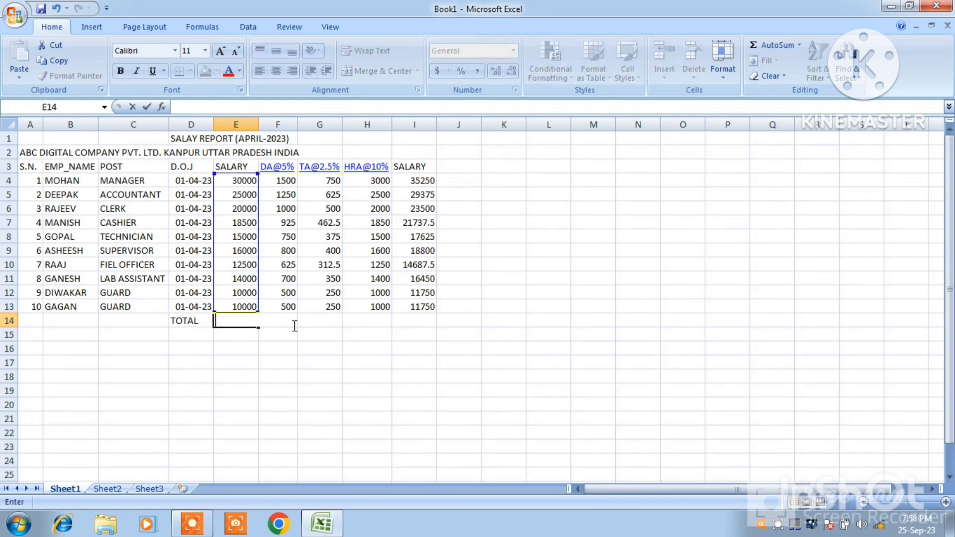
left_click(314, 359)
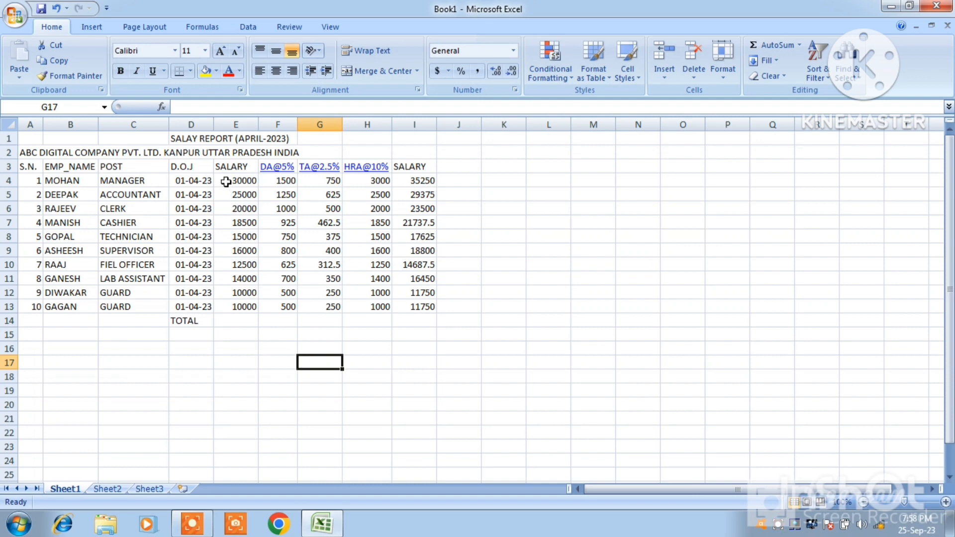
left_click_drag(226, 181, 406, 320)
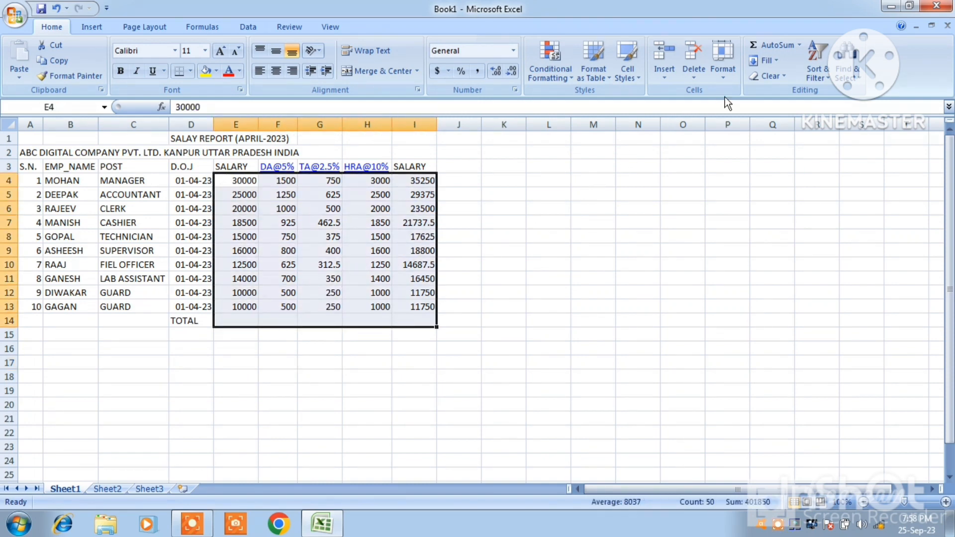
left_click(769, 46)
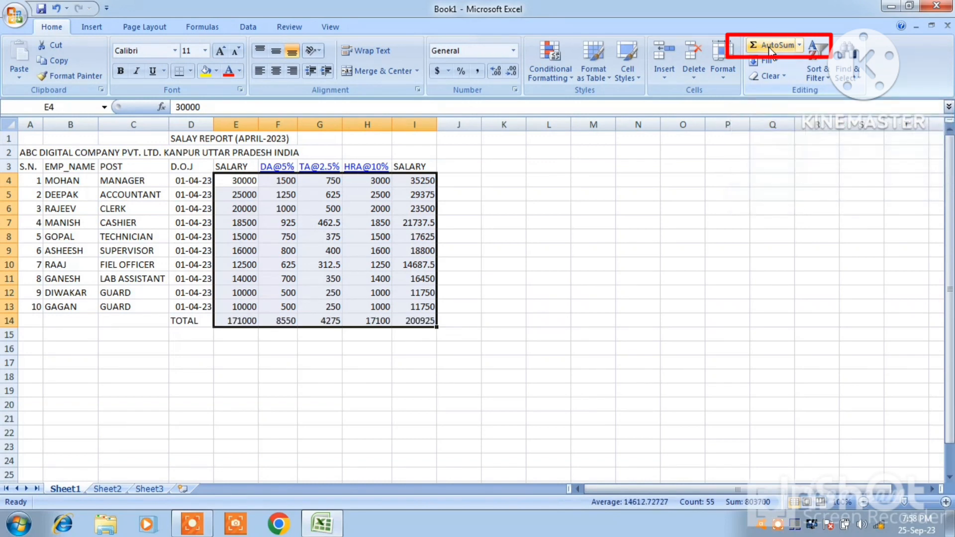
Enter the summary labels G.TOTAL, MAX, MIN and AVERAGE in cells H15 to H18
left_click(382, 338)
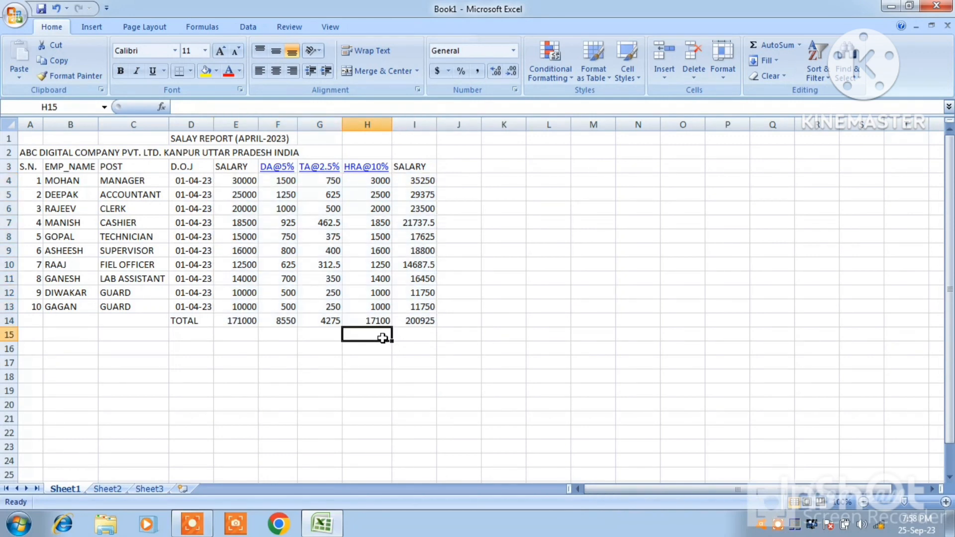
type("G.")
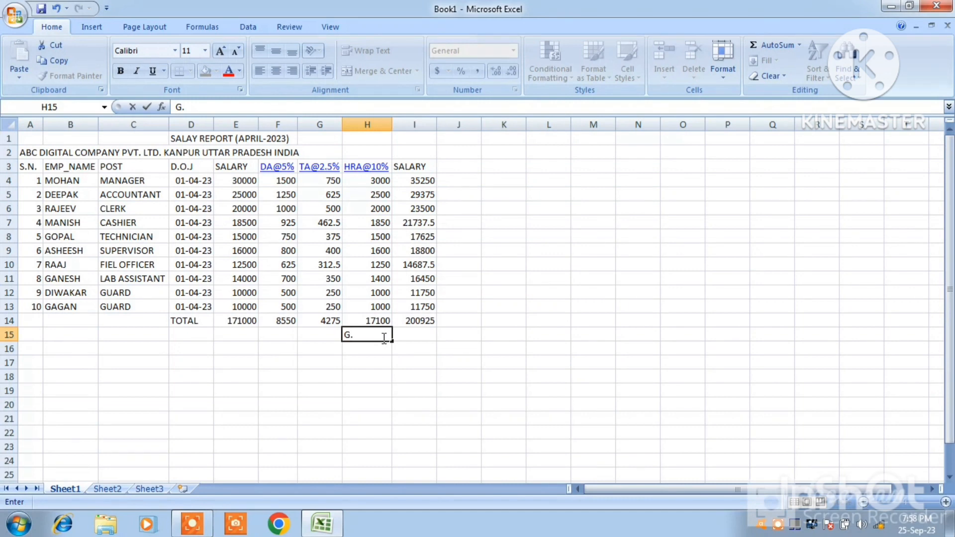
type("TOTAL")
key("Return")
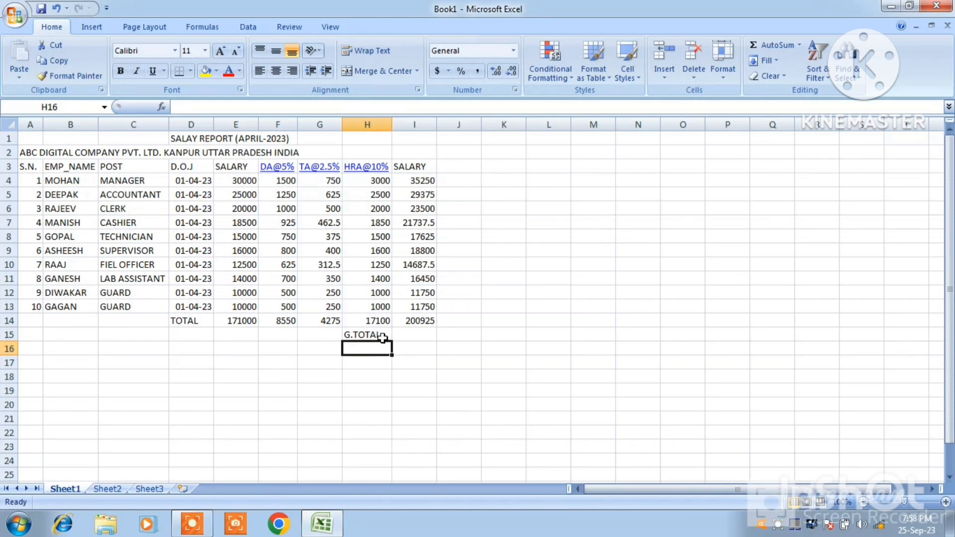
type("MAX")
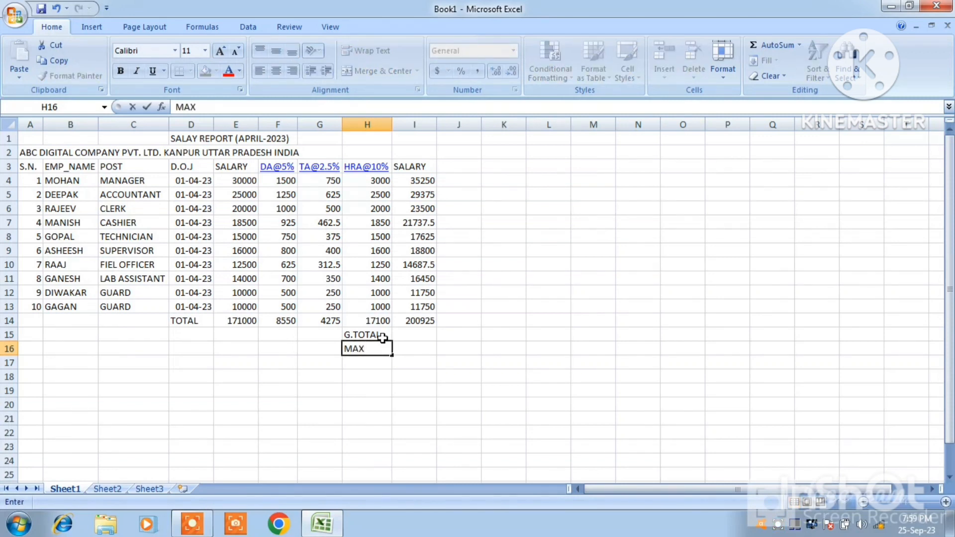
key("Return")
type("MIN")
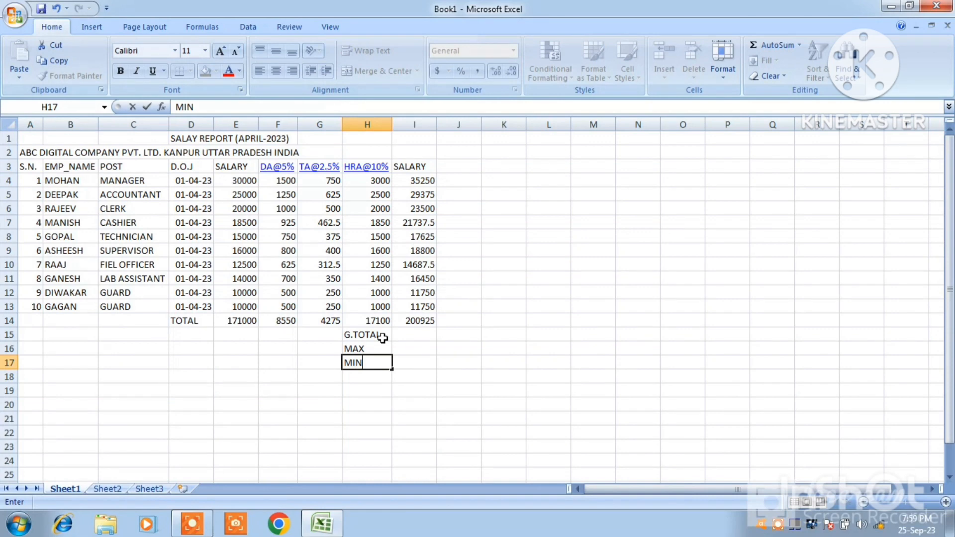
key("Return")
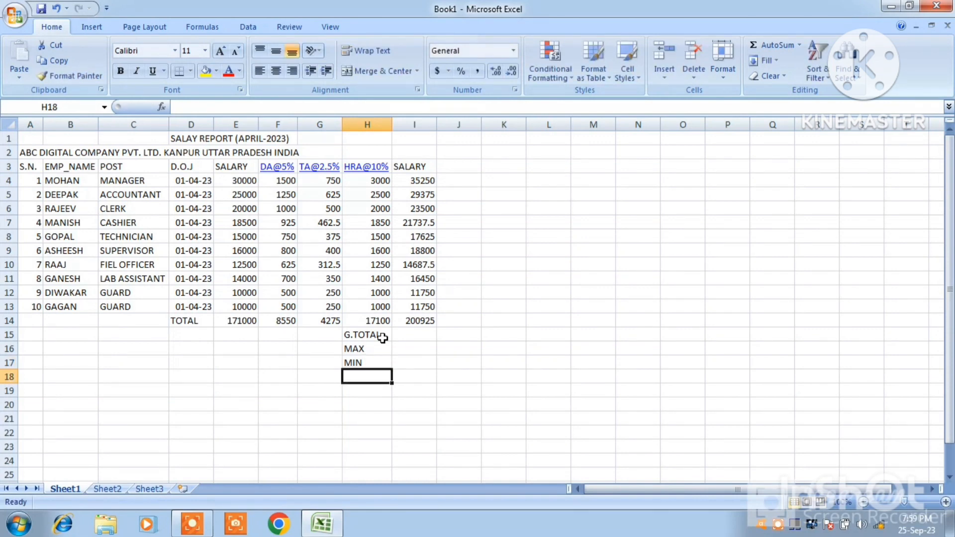
type("AVERAG")
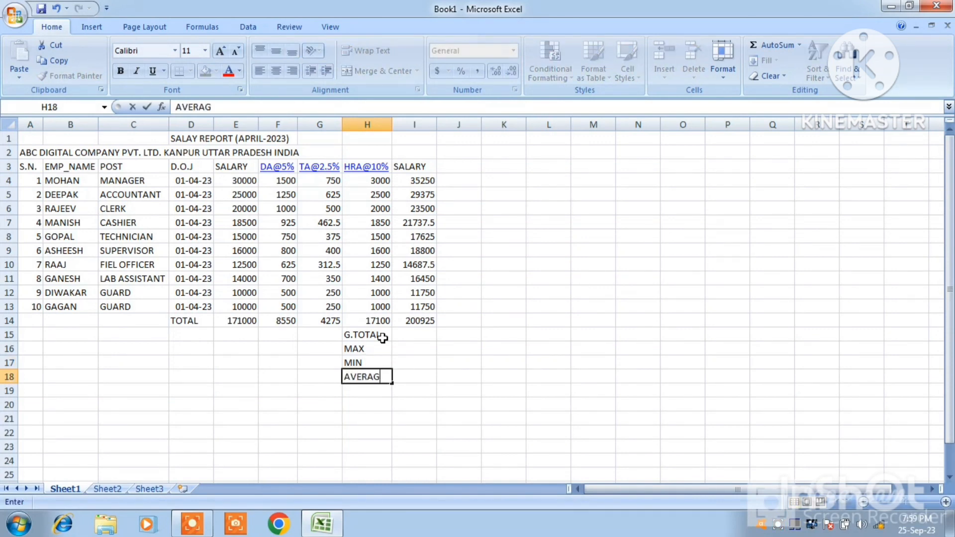
type("E")
Calculate the grand total in cell I15 with a SUM formula adding the cells I4 through I13 one by one with plus signs
left_click(420, 334)
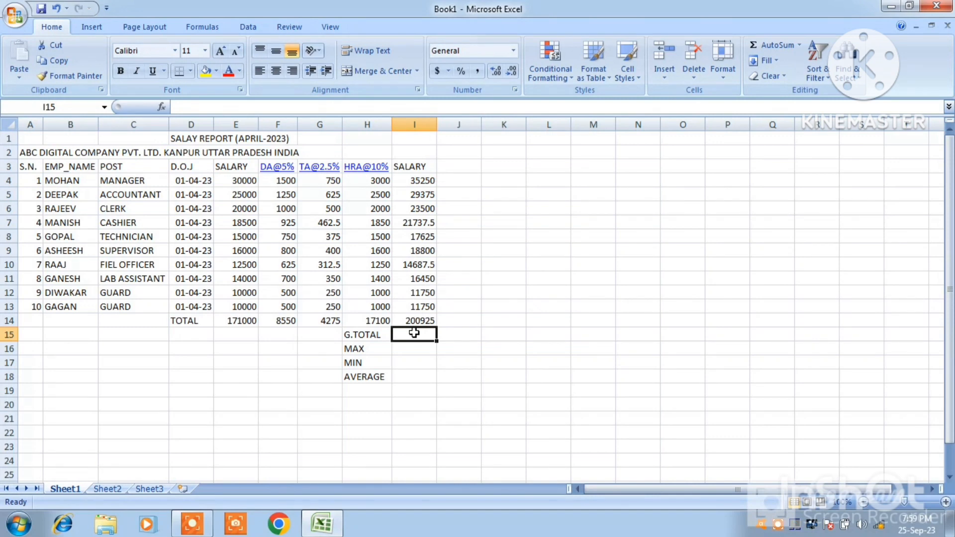
type("=")
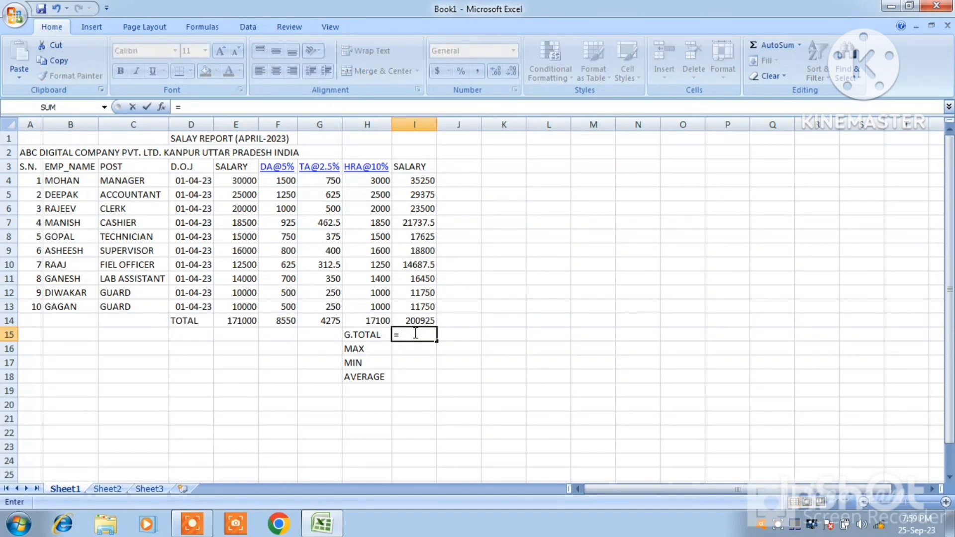
type("SUM")
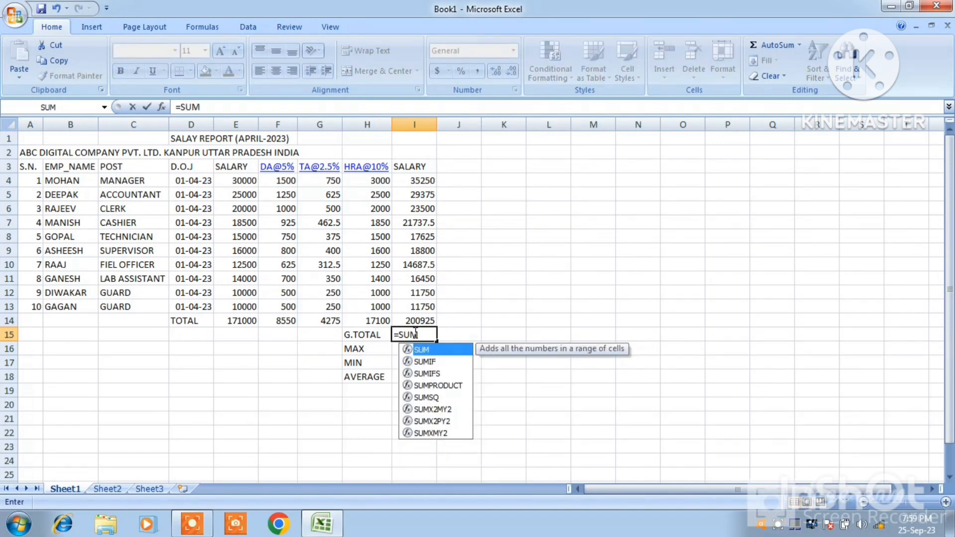
type("(")
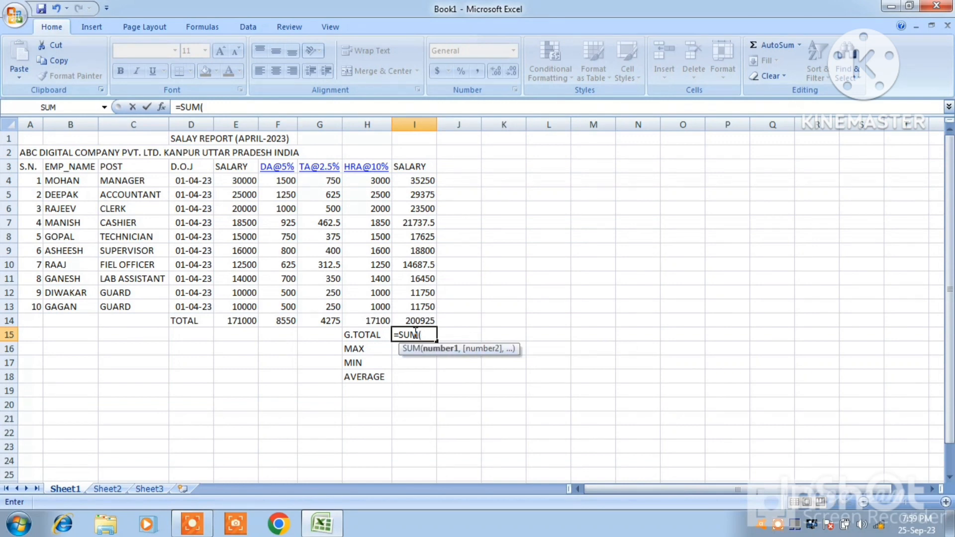
left_click(415, 182)
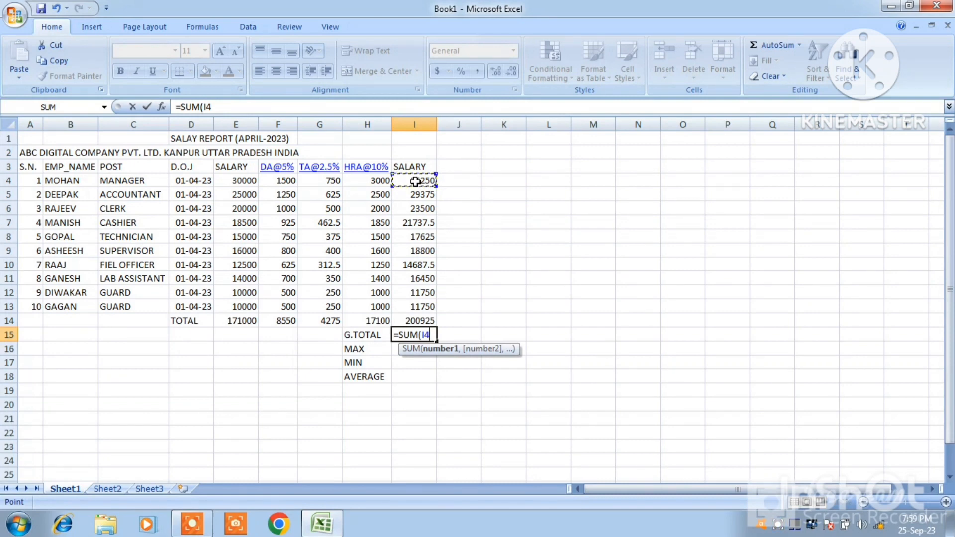
type("+")
left_click(414, 197)
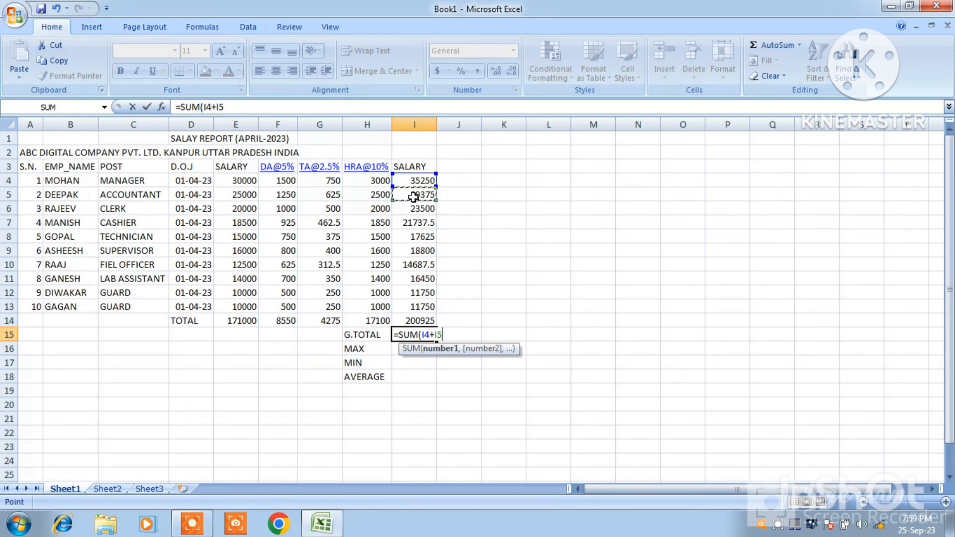
type("+")
left_click(415, 209)
type("+")
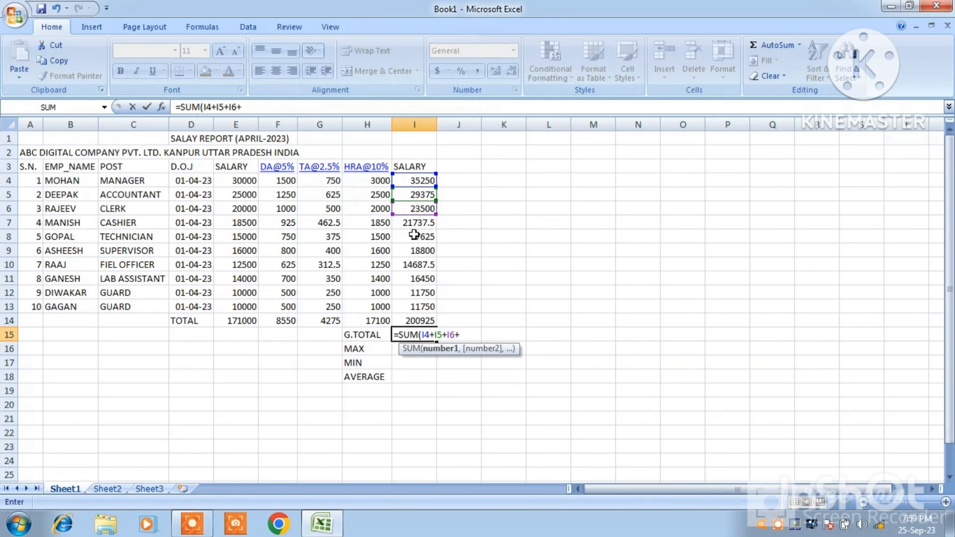
left_click(414, 224)
type("+")
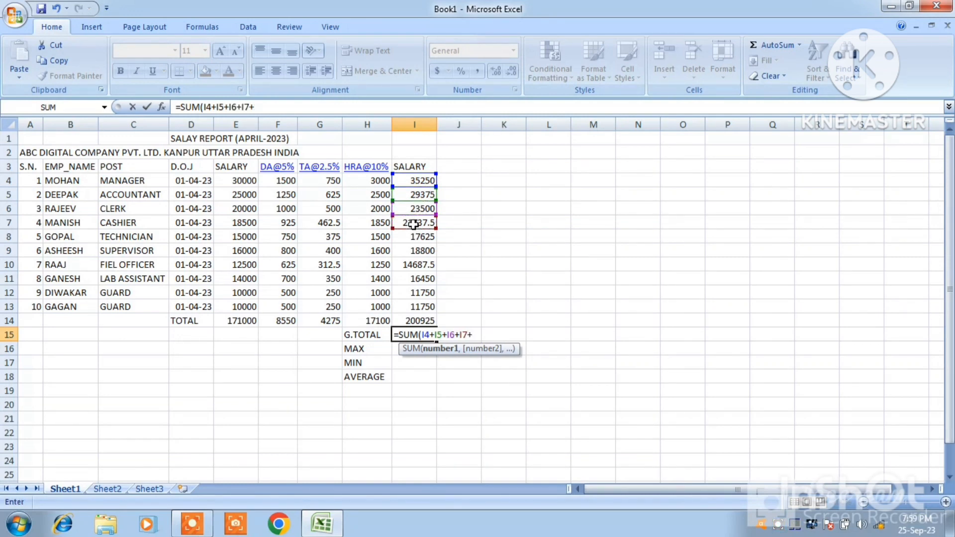
left_click(410, 243)
type("+")
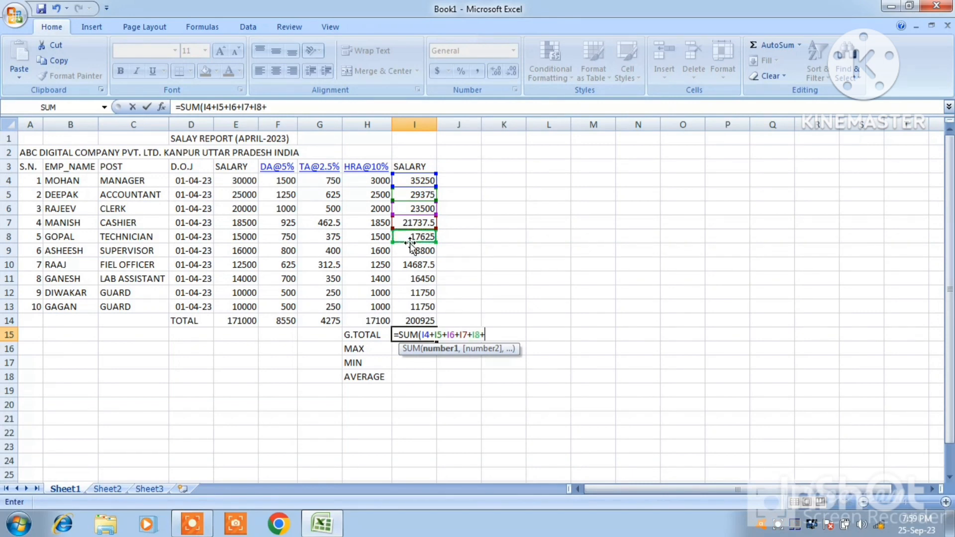
left_click(409, 252)
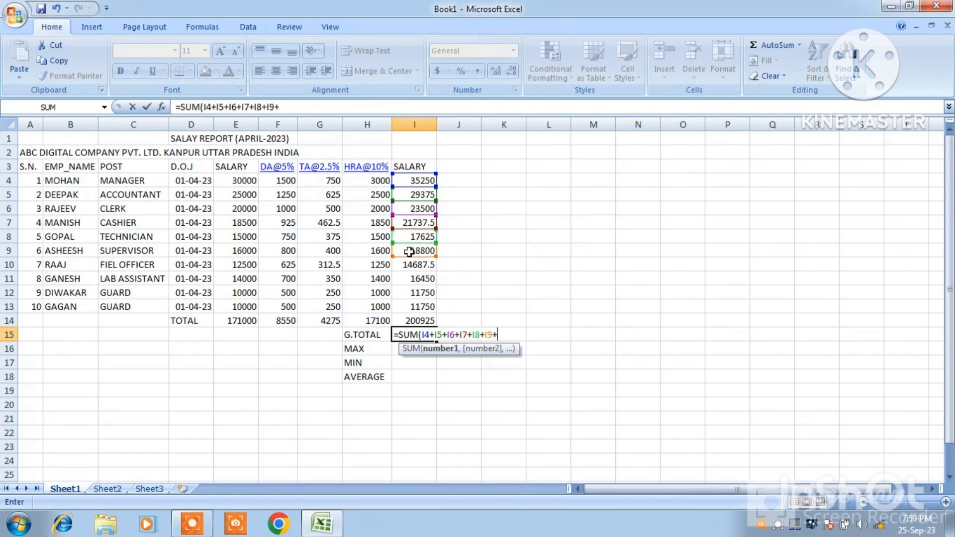
type("+")
left_click(409, 265)
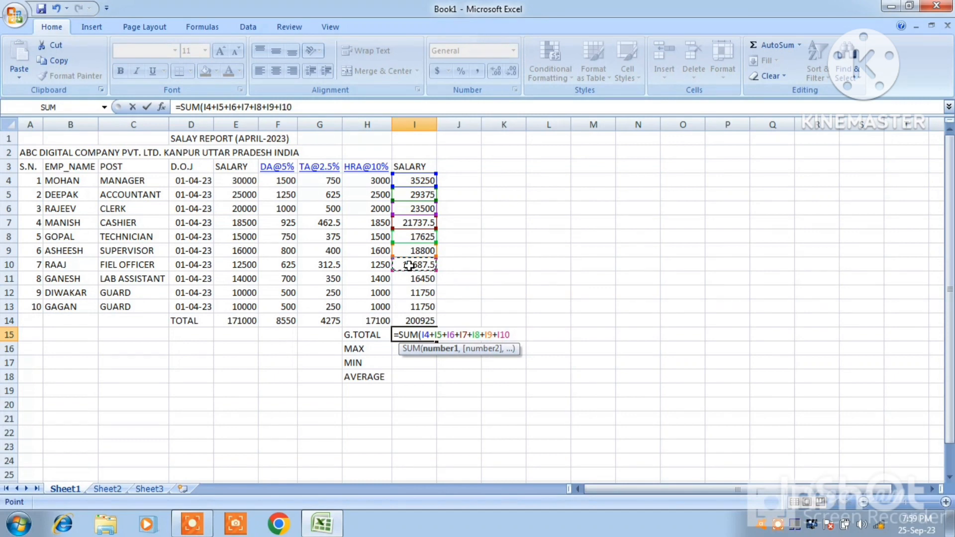
type("+")
left_click(411, 279)
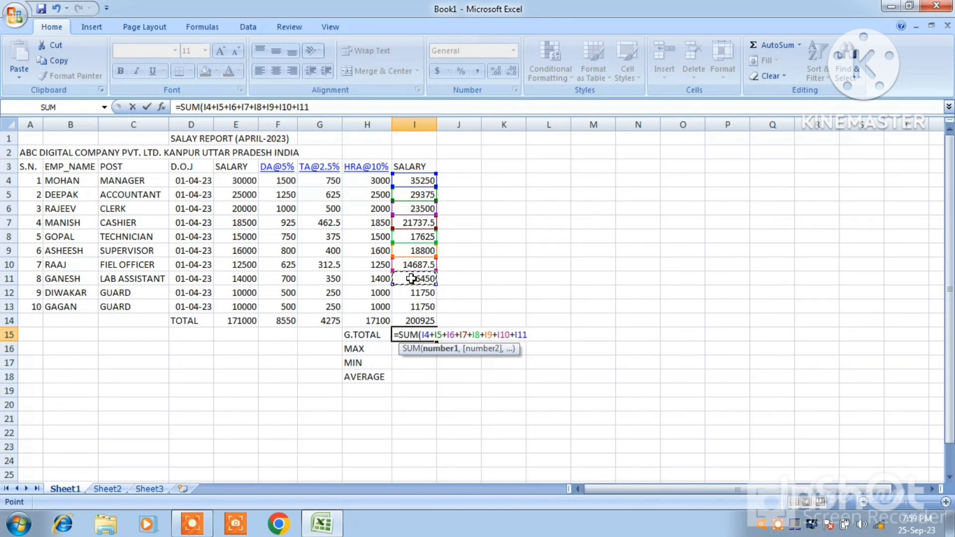
type("+")
left_click(413, 291)
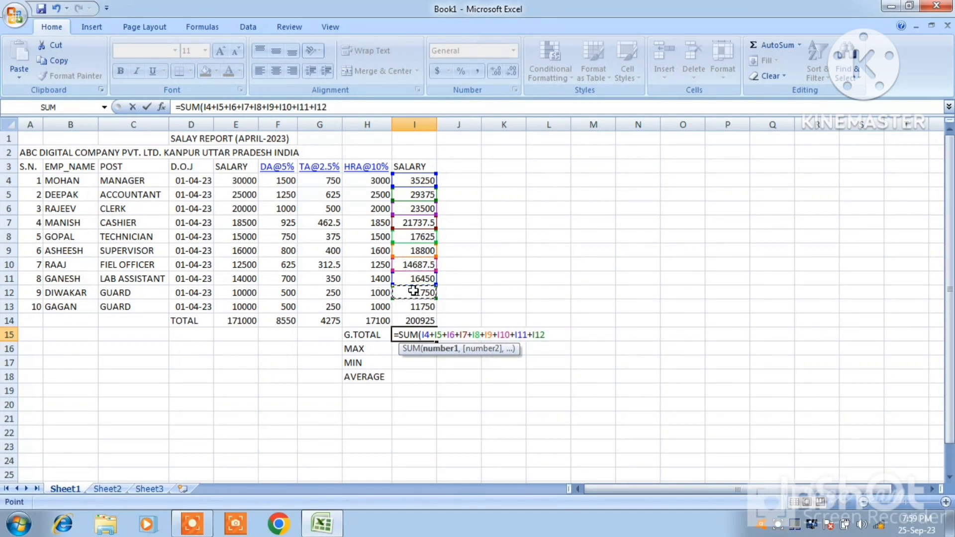
type("+")
left_click(415, 307)
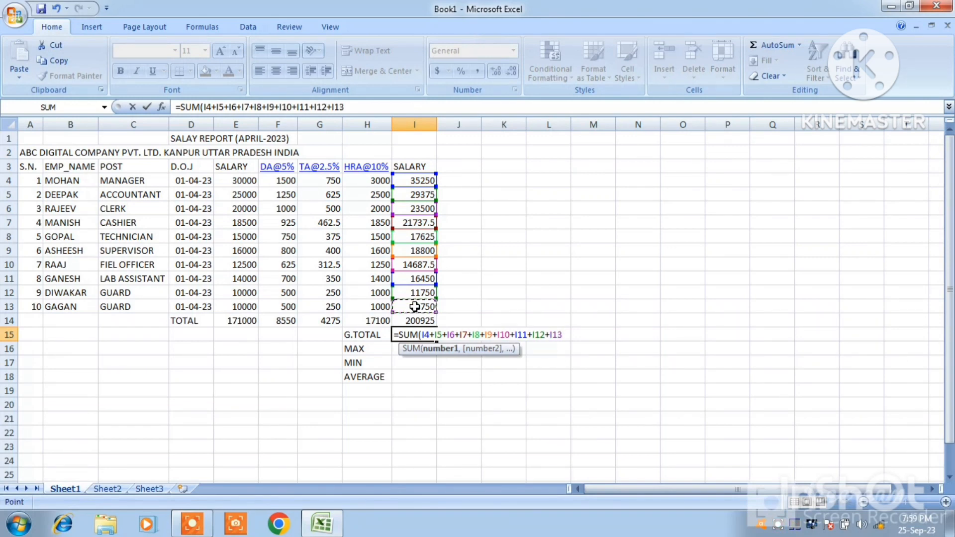
type("+")
left_click(415, 320)
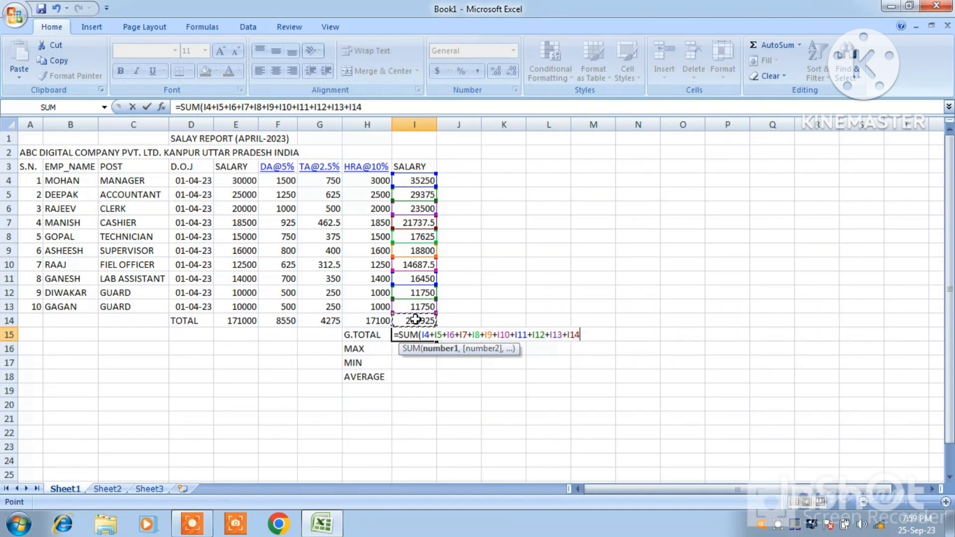
key("BackSpace")
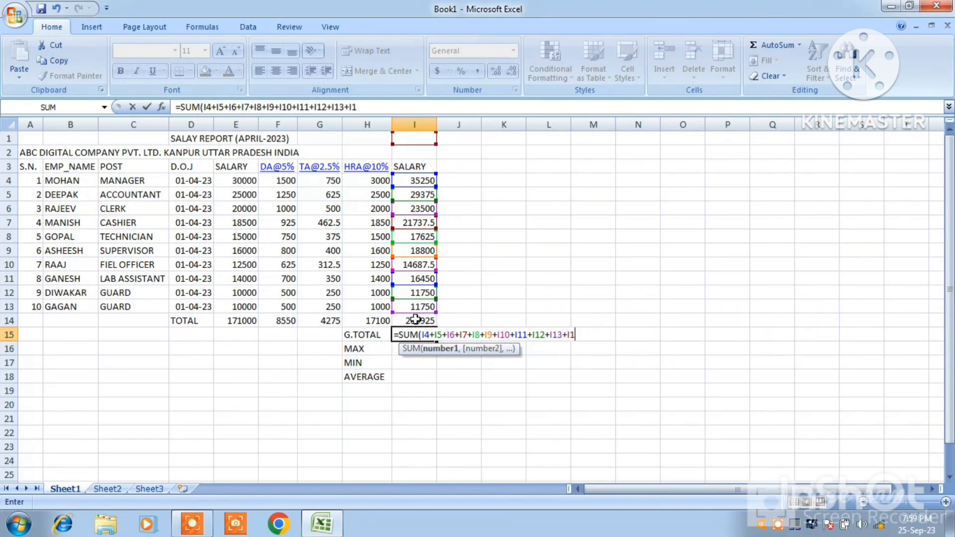
key("BackSpace")
key("BackSpace")
key("BackSpace")
key("Return")
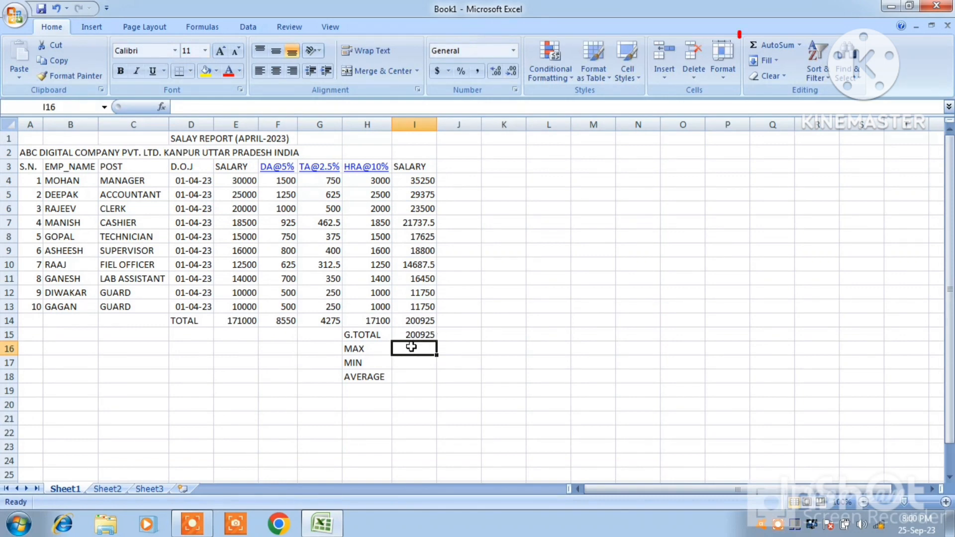
Calculate the highest salary including allowances in cell I16 with the formula =MAX(I4:I13)
left_click(801, 46)
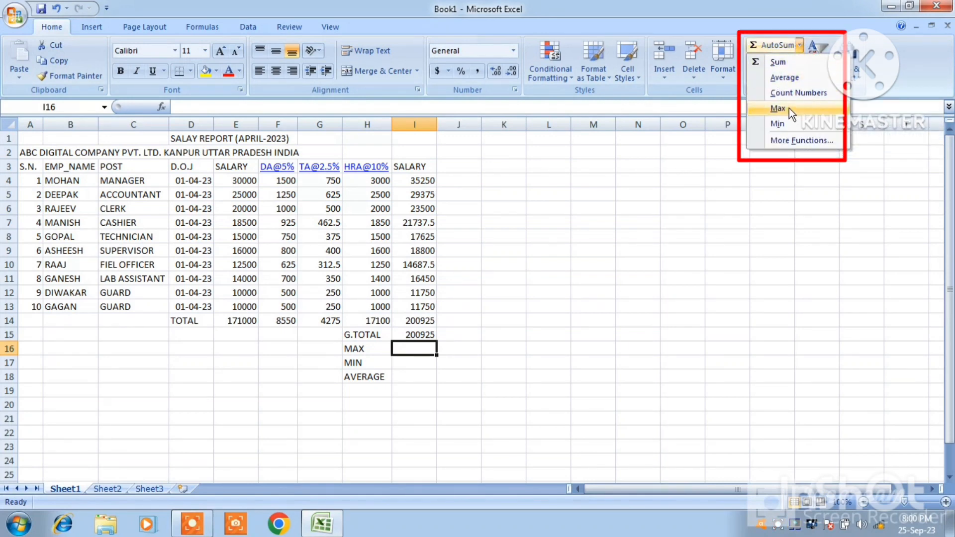
left_click(715, 151)
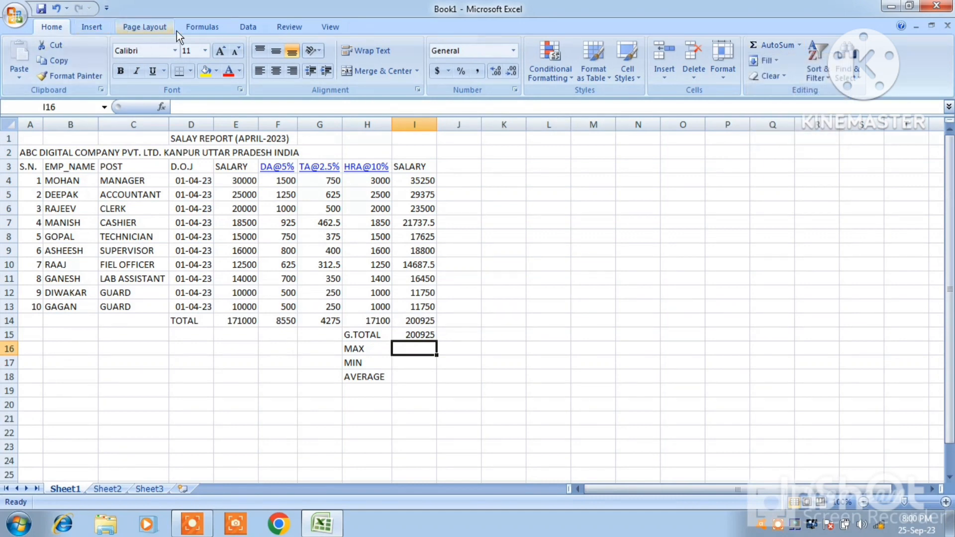
left_click(201, 28)
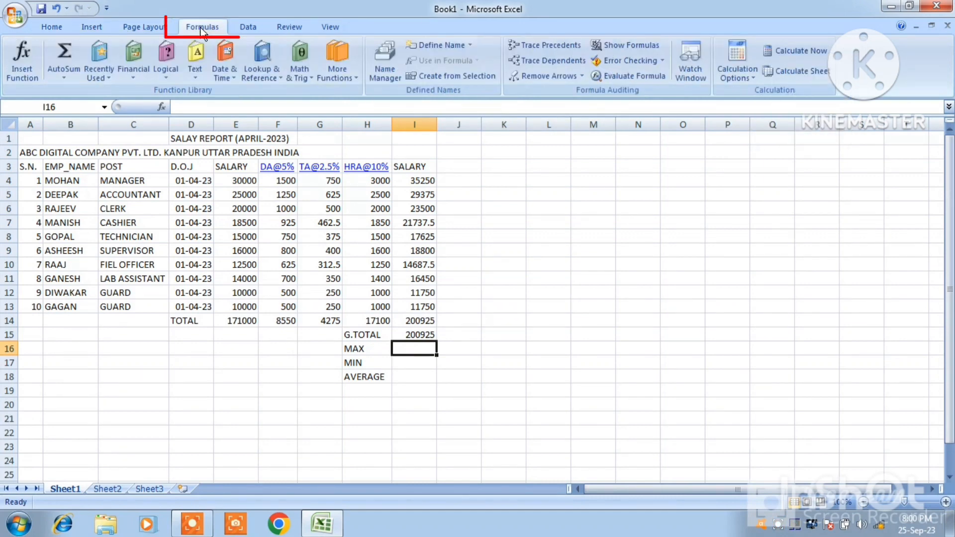
left_click(67, 74)
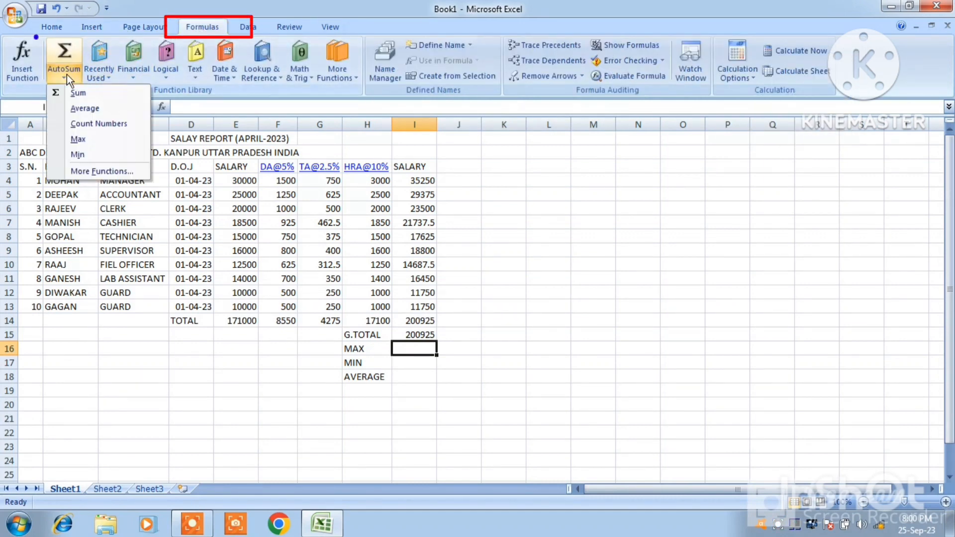
left_click(76, 138)
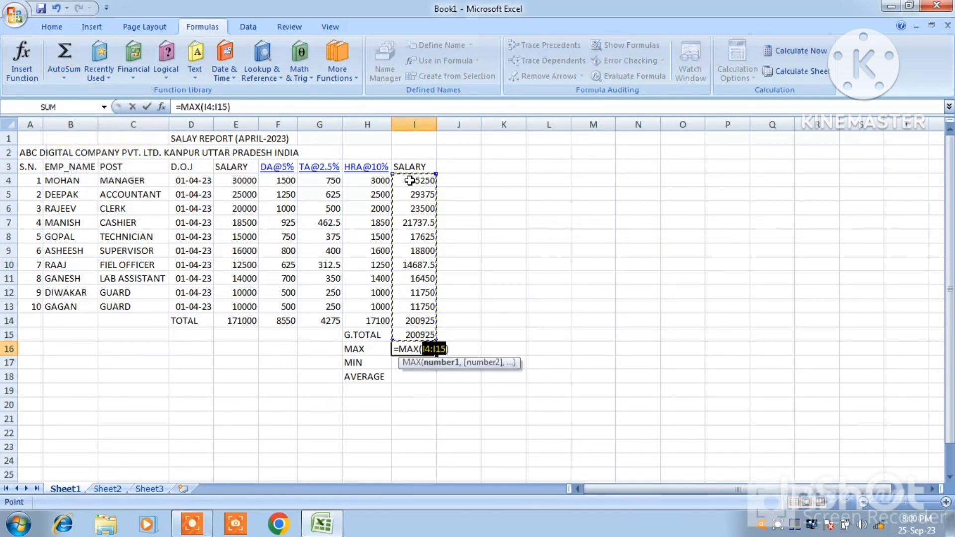
left_click_drag(409, 180, 407, 302)
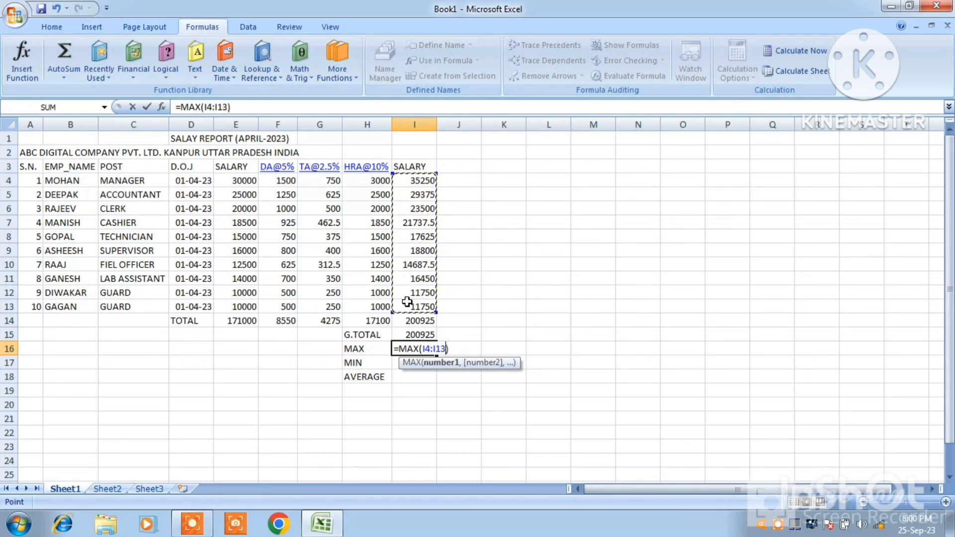
key("Return")
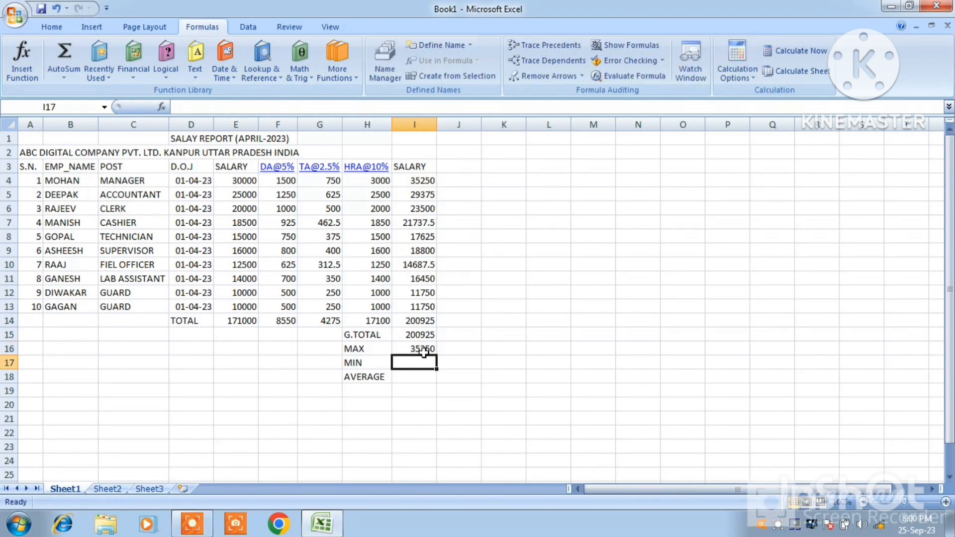
Calculate the lowest salary including allowances in cell I17 with the formula =MIN(I4:I13), and compare it with the salary in row 12
left_click(418, 180)
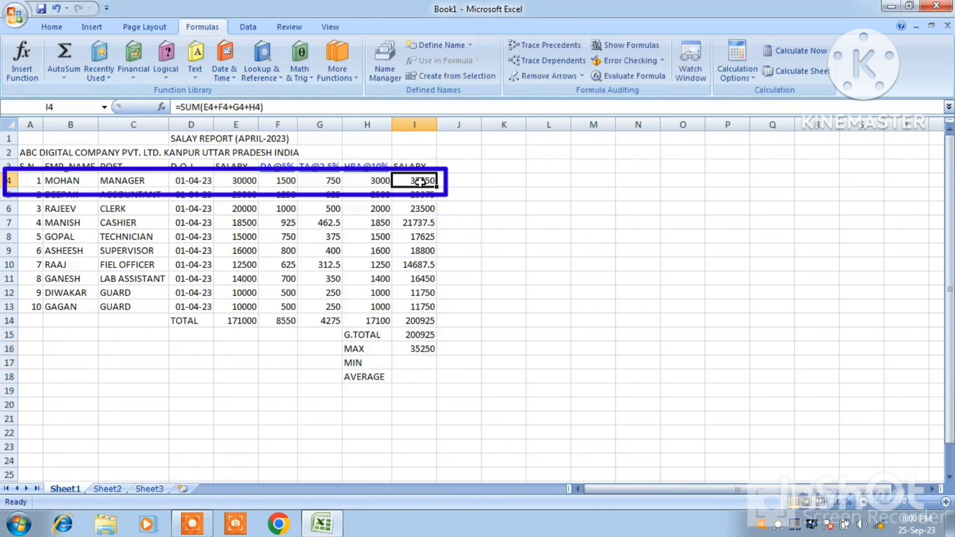
left_click(418, 349)
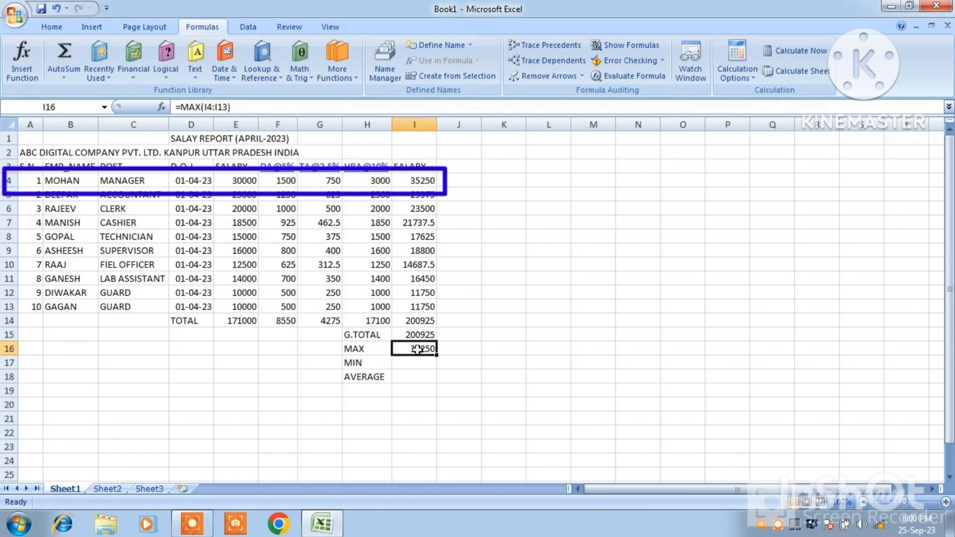
left_click(415, 362)
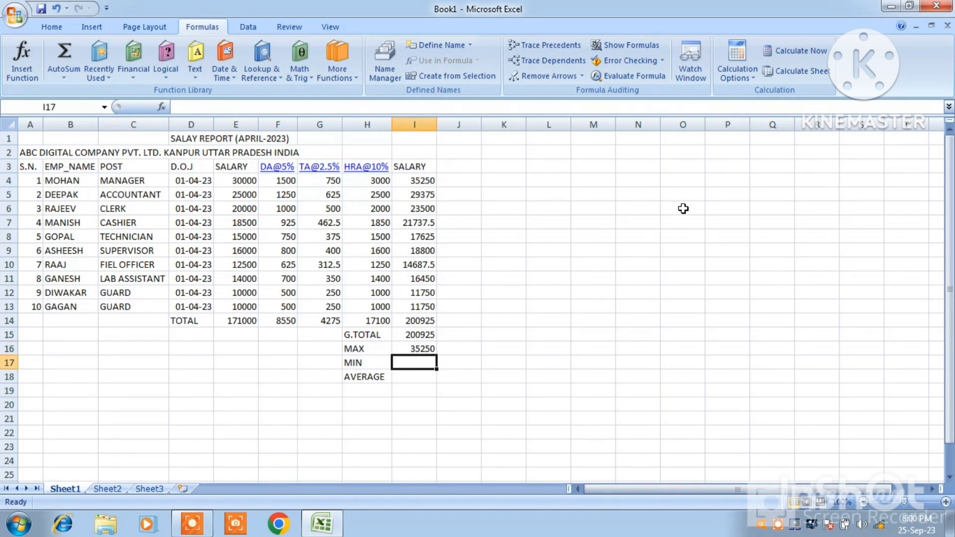
left_click(52, 30)
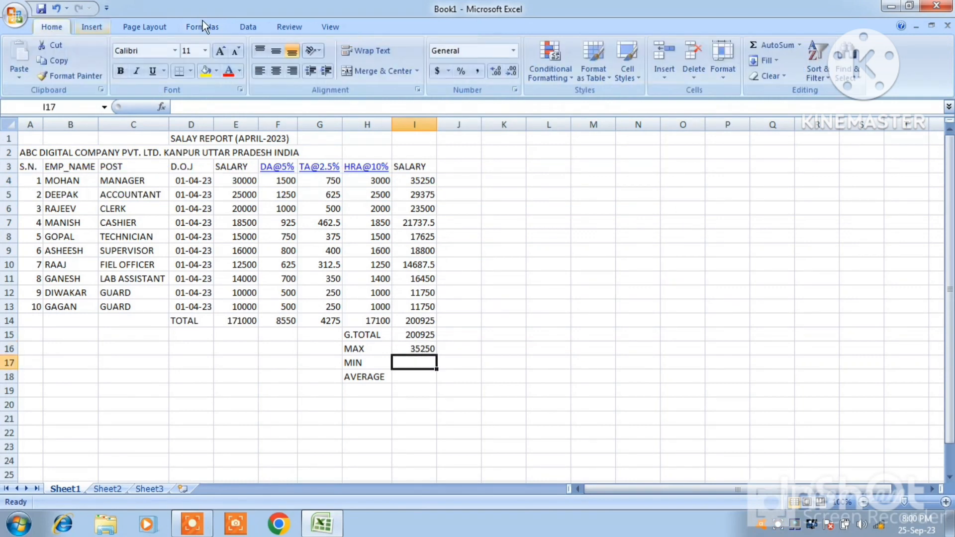
left_click(800, 45)
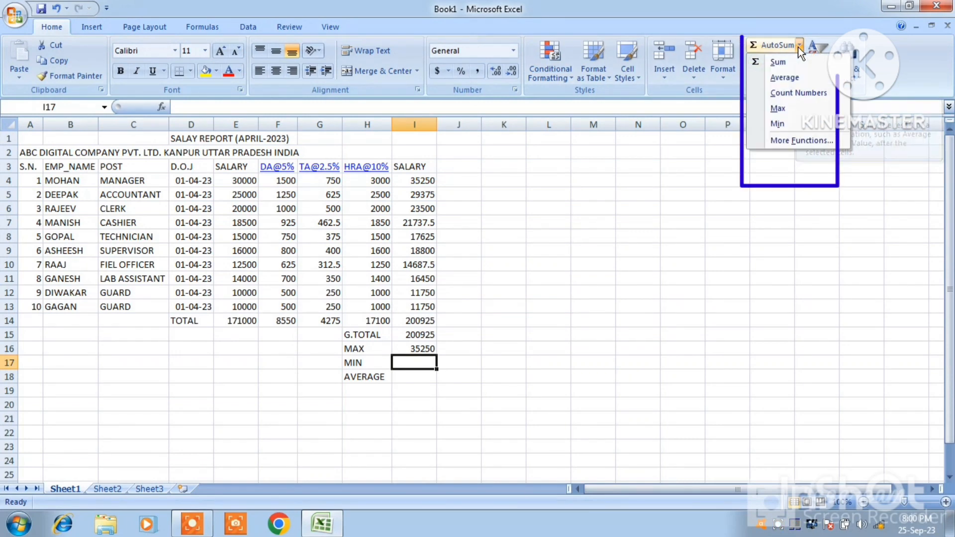
left_click(784, 123)
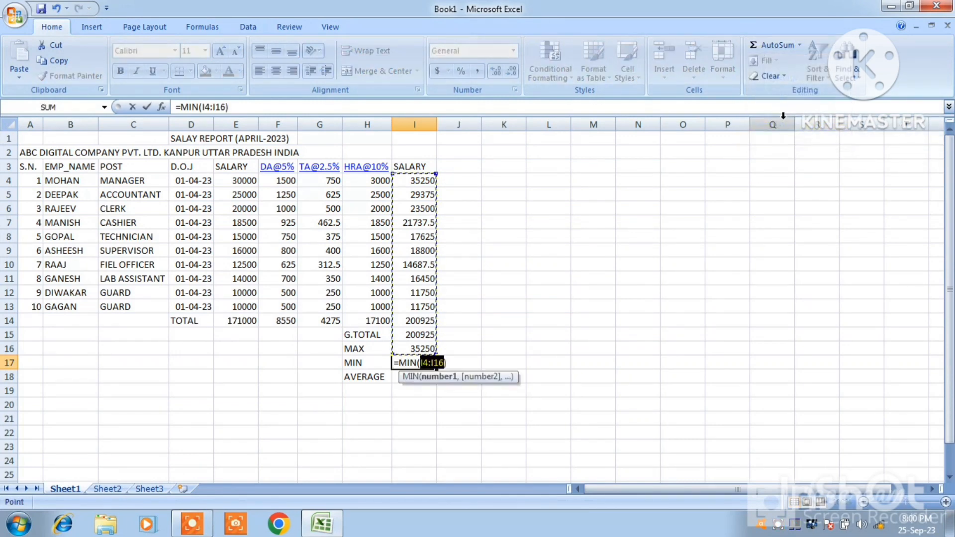
left_click_drag(422, 181, 420, 306)
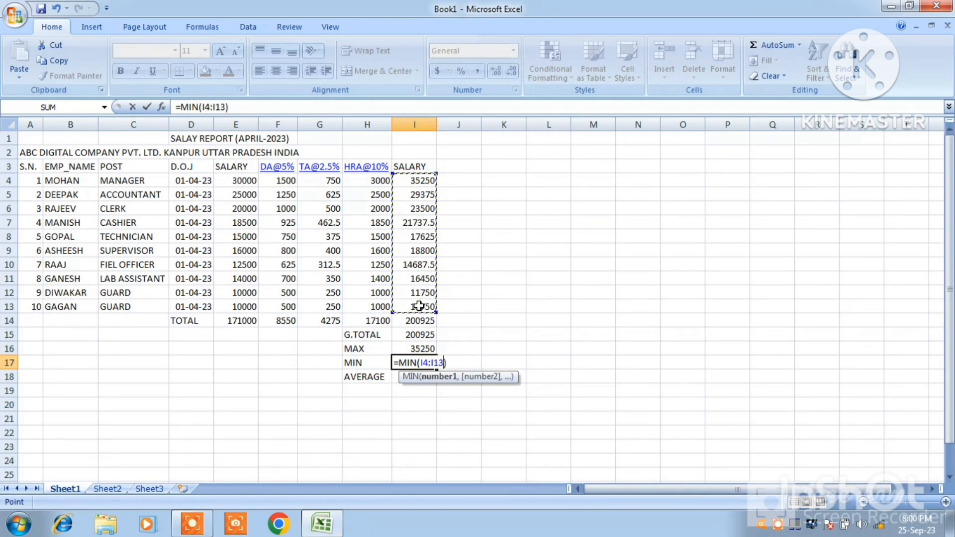
key("Return")
left_click(426, 364)
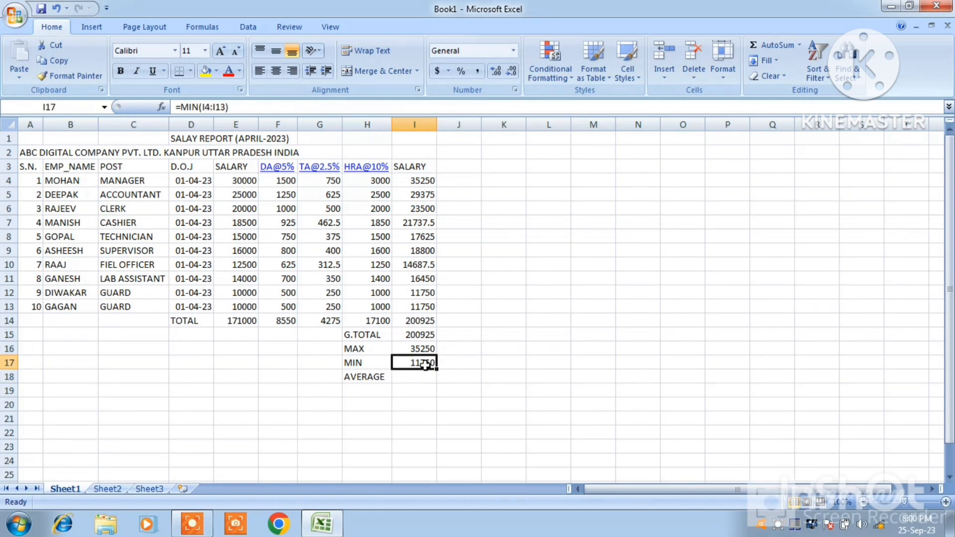
left_click(421, 293)
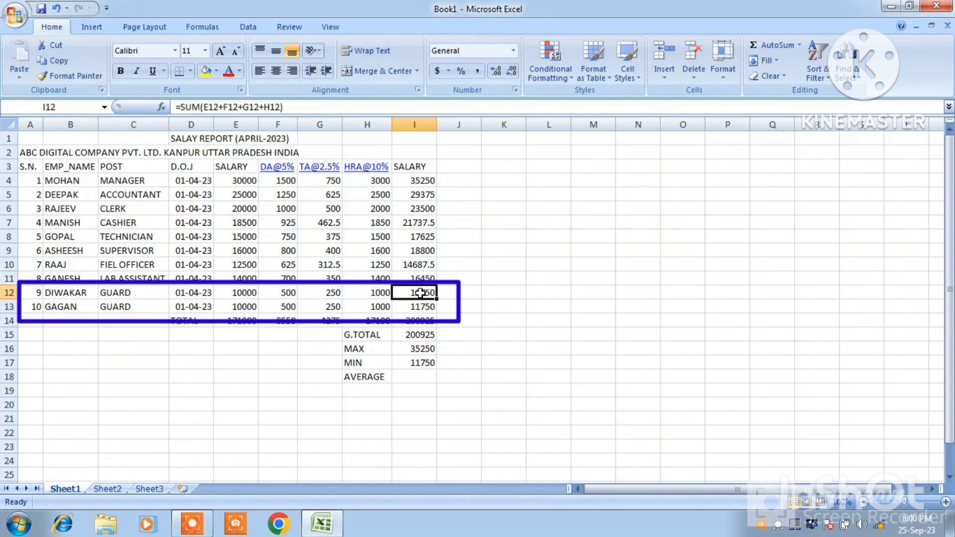
left_click(9, 293)
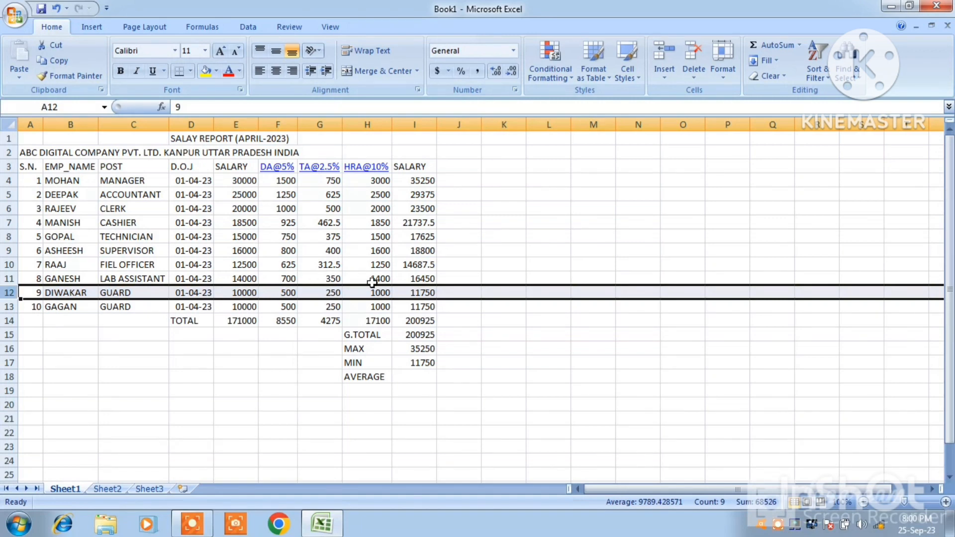
left_click(413, 293)
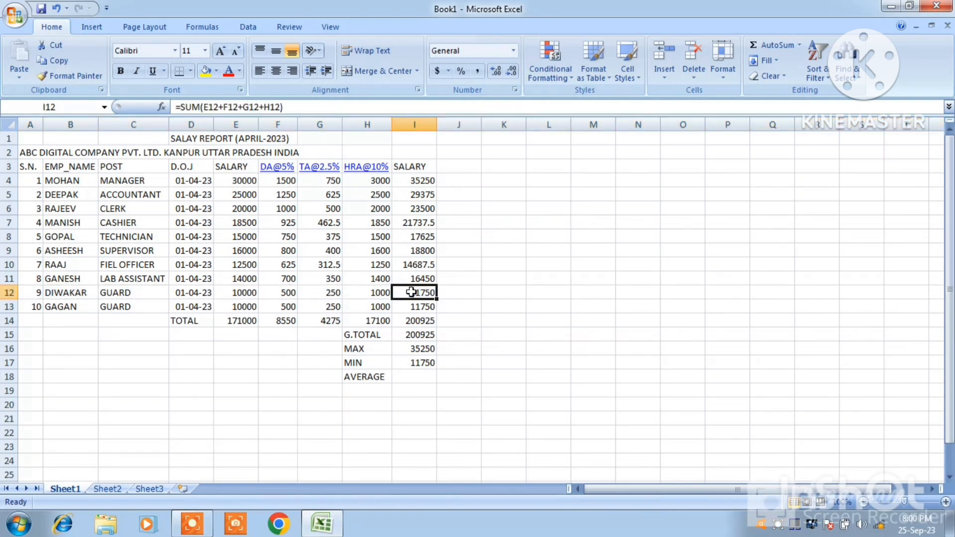
left_click(419, 363)
Calculate the average salary including allowances in cell I18 with the formula =AVERAGE(I4:I13)
left_click(418, 378)
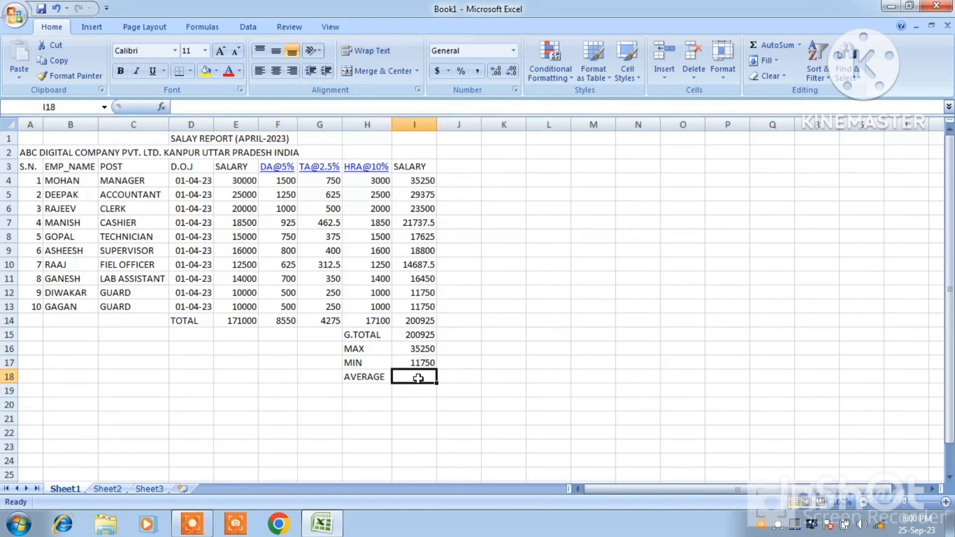
left_click(799, 45)
left_click(782, 79)
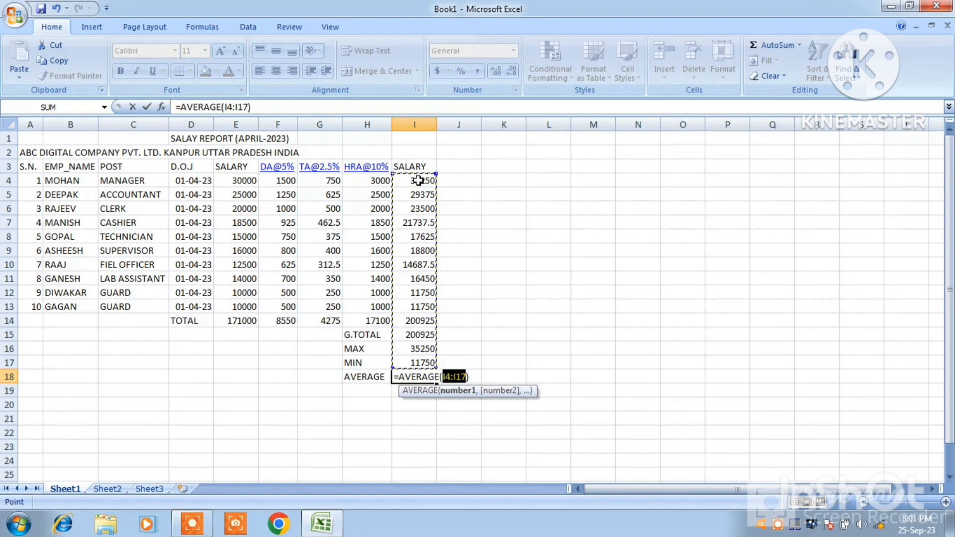
left_click_drag(417, 180, 417, 300)
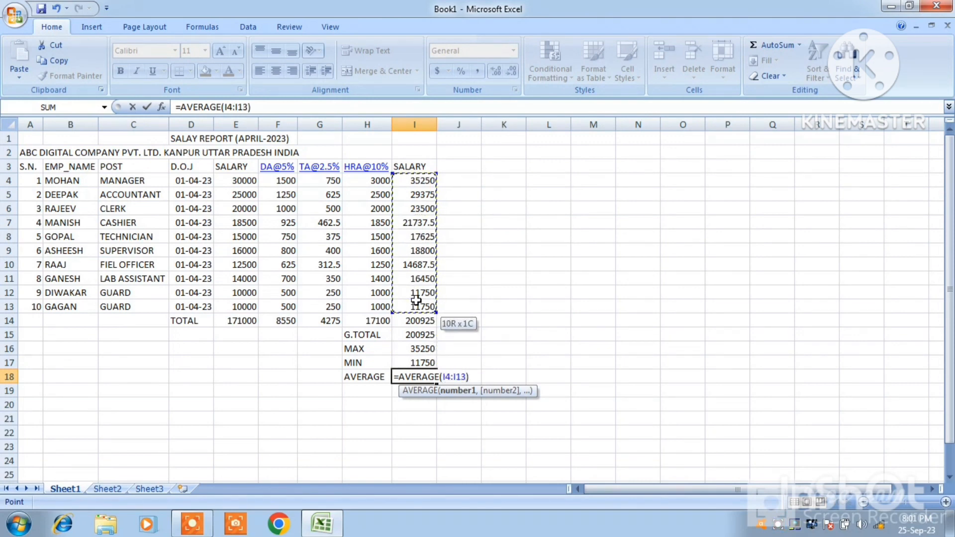
key("Return")
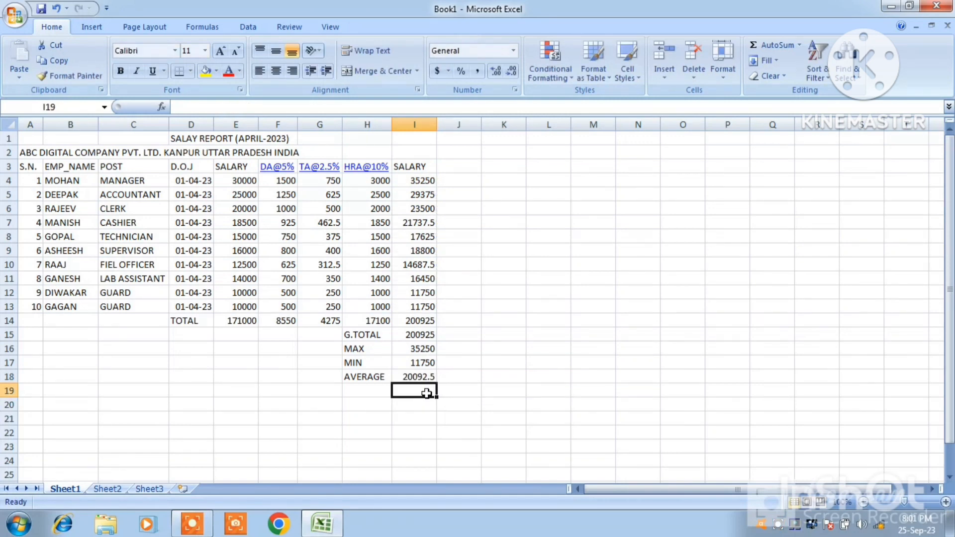
left_click(416, 380)
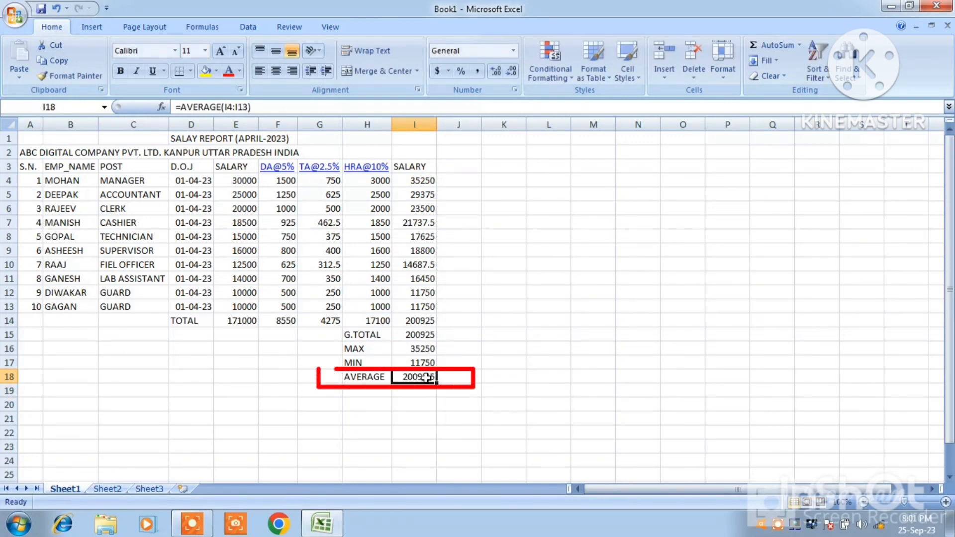
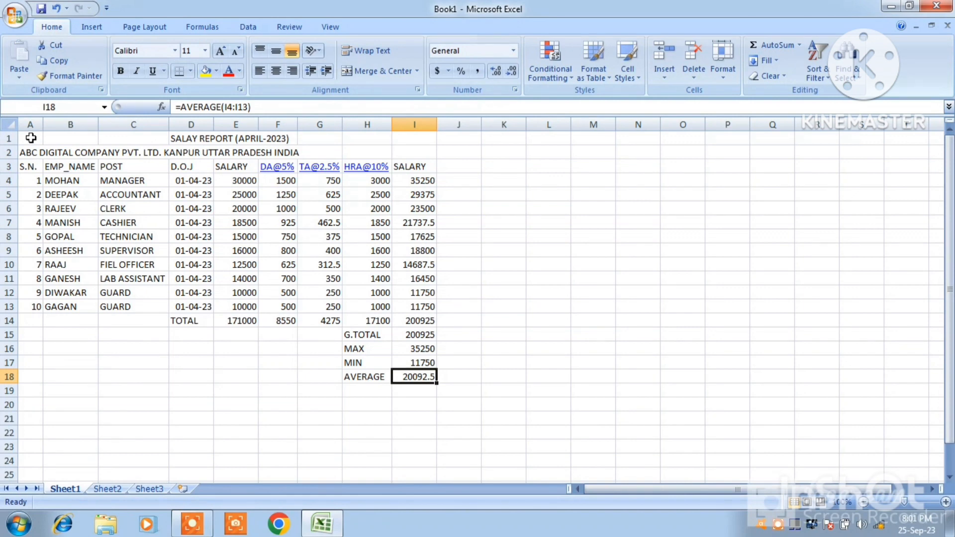
Merge and center the report title across A1:I1 and the company name line across A2:I2
left_click_drag(31, 138, 399, 138)
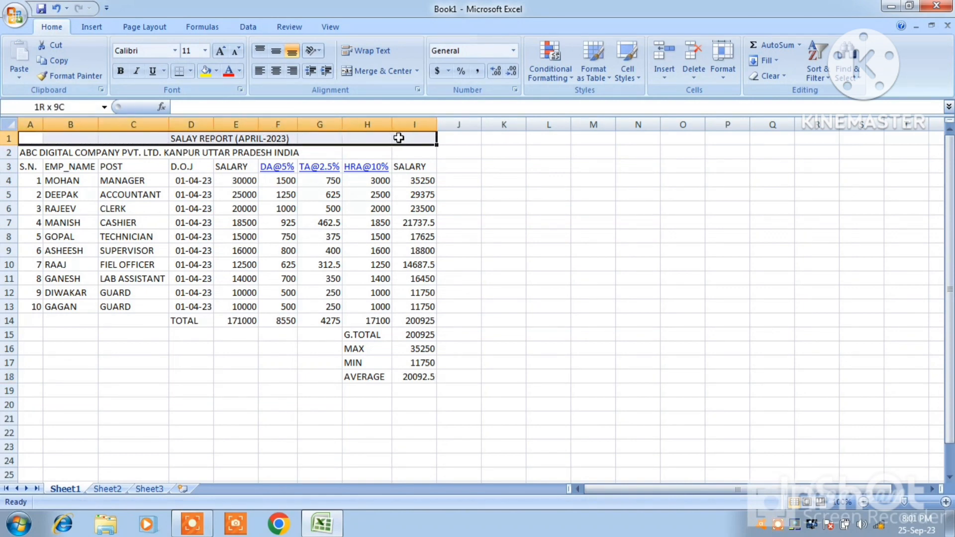
left_click(379, 71)
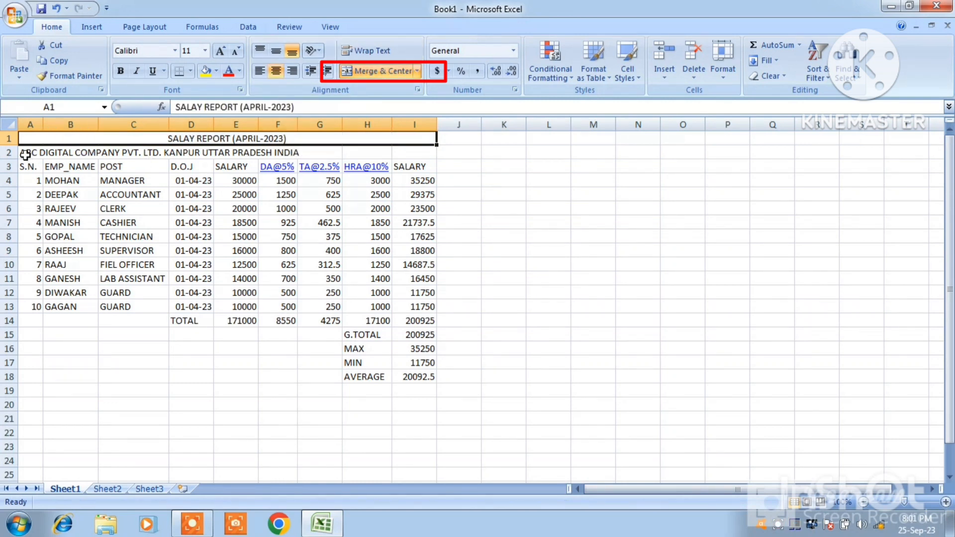
left_click_drag(25, 155, 397, 152)
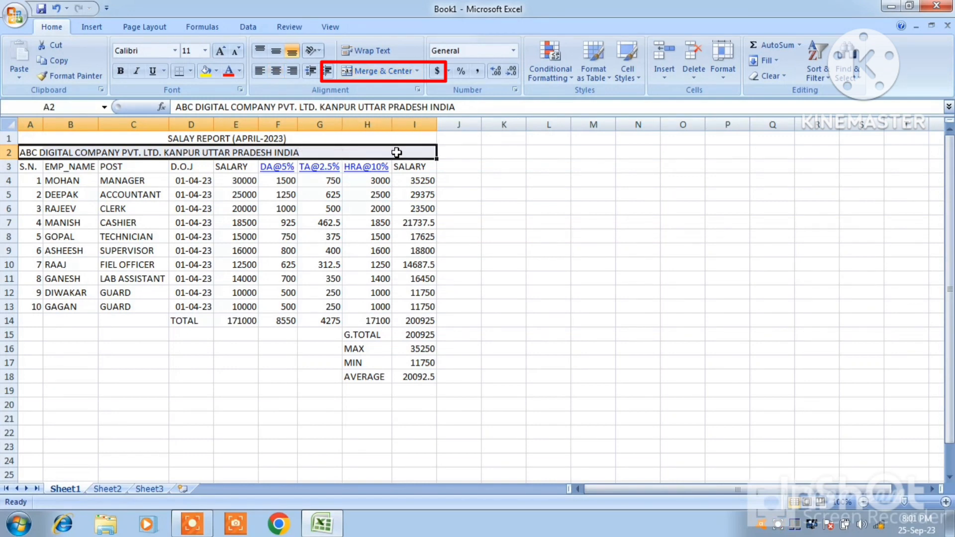
left_click(387, 71)
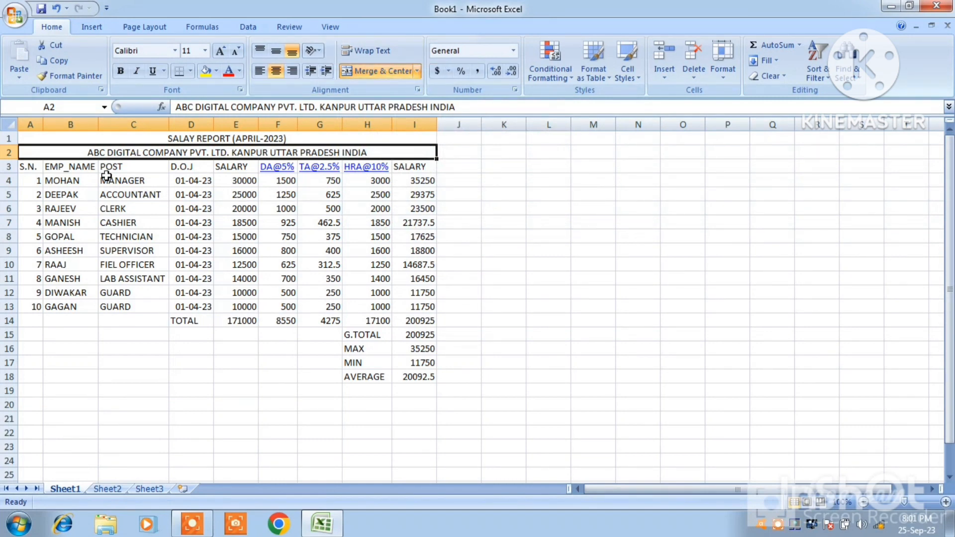
Center the column headings in A3:I3 horizontally
left_click(35, 167)
left_click_drag(35, 166, 416, 171)
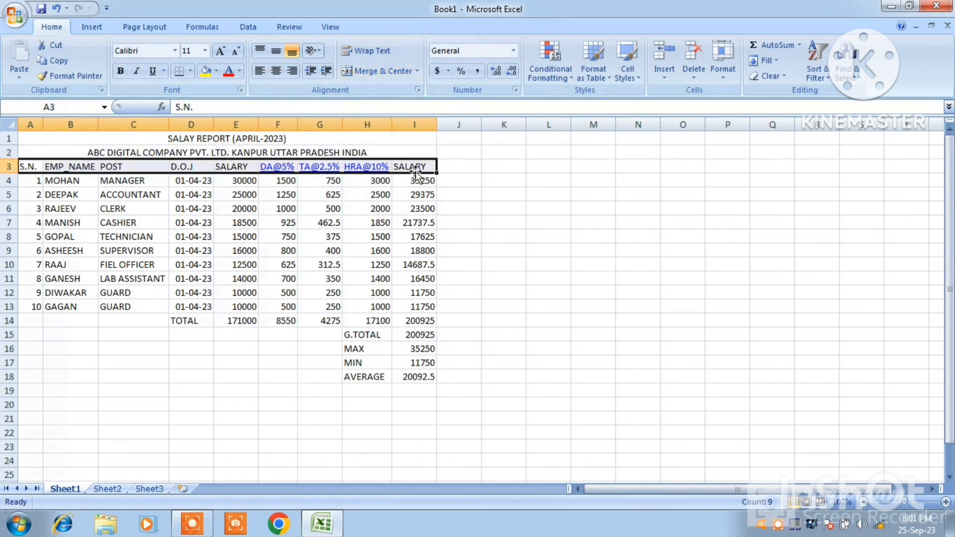
left_click(276, 71)
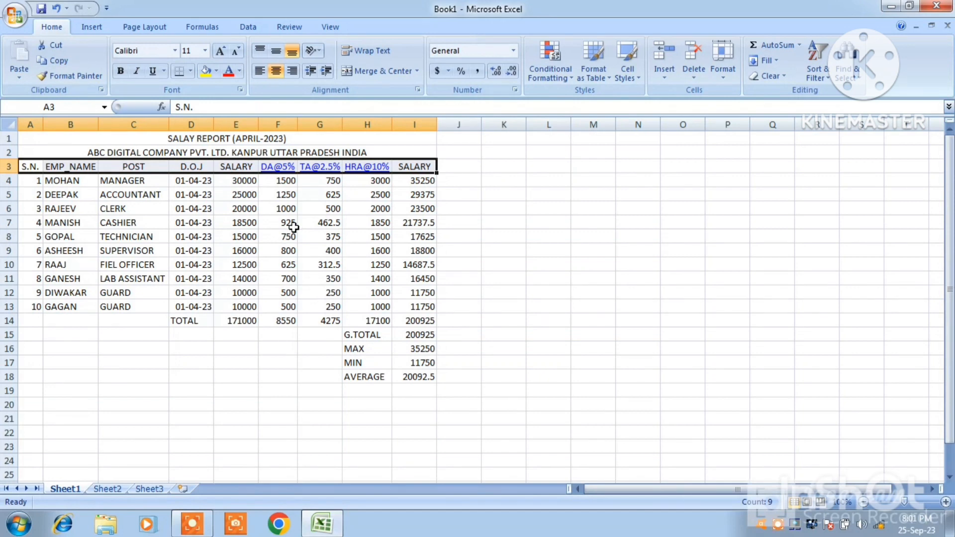
Set the report title in row 1 to font size 14 and make it bold
left_click(42, 136)
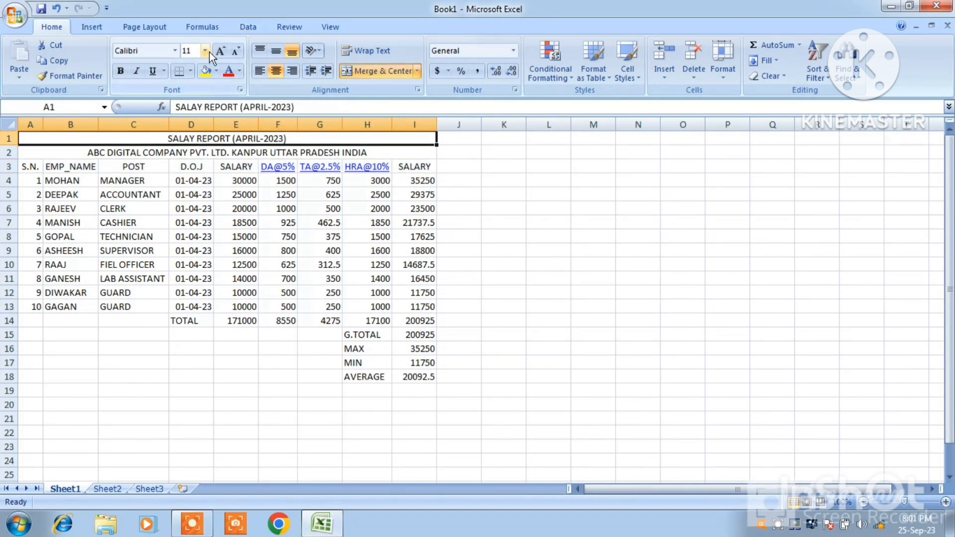
left_click(222, 51)
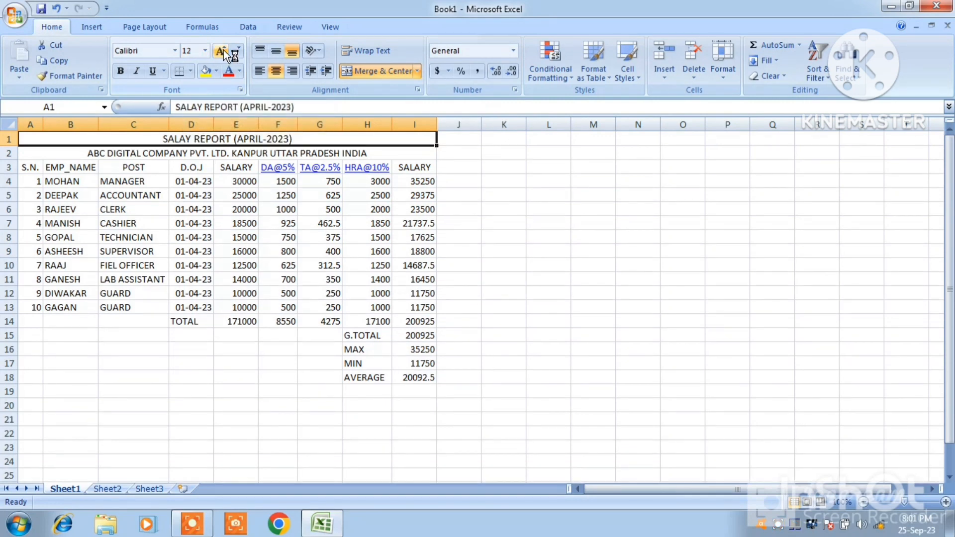
left_click(222, 51)
left_click(222, 51)
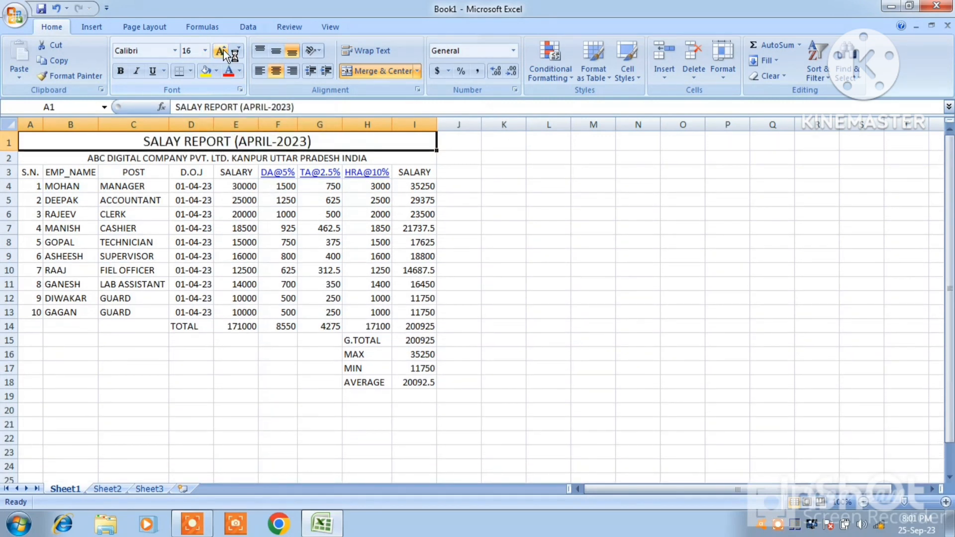
left_click(234, 49)
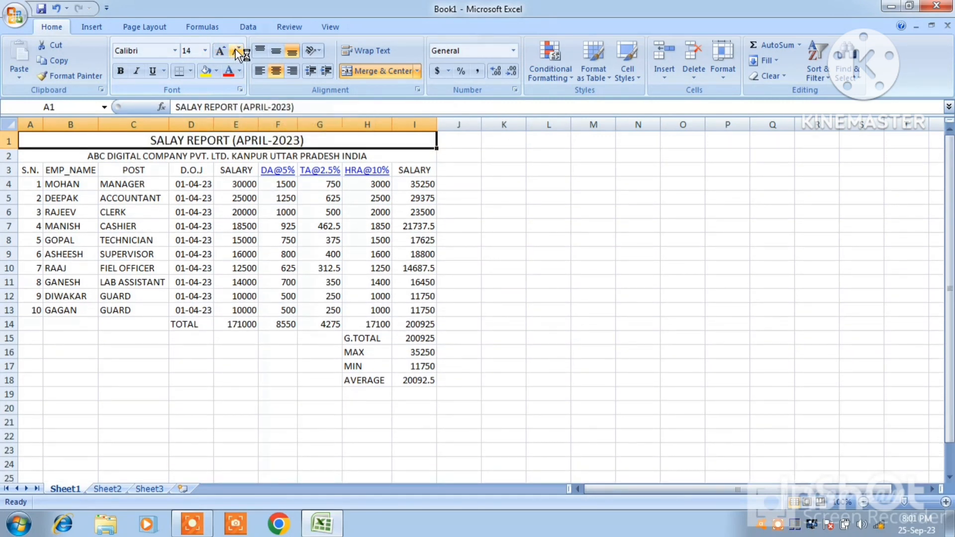
left_click(120, 70)
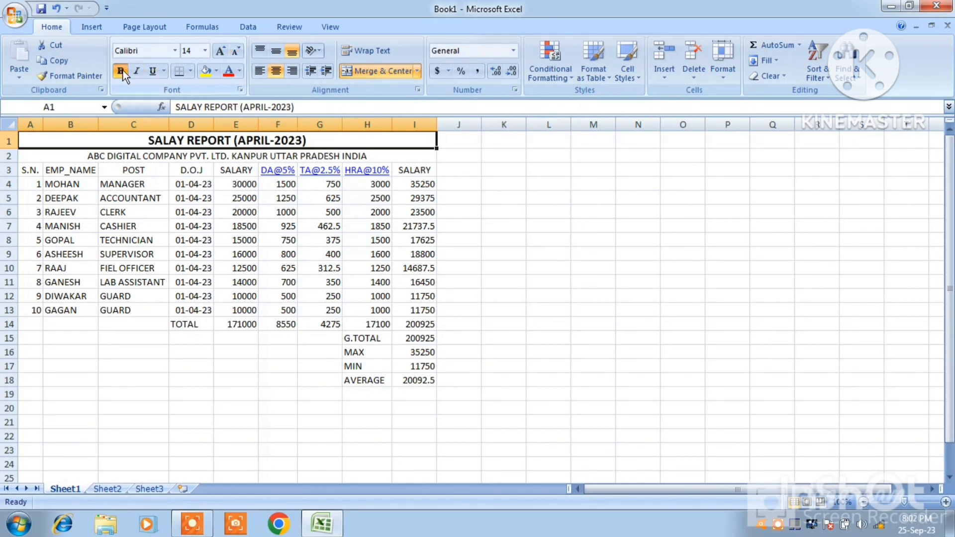
Give the report title in row 1 a dark blue fill and white text in the Cambria font
left_click(217, 72)
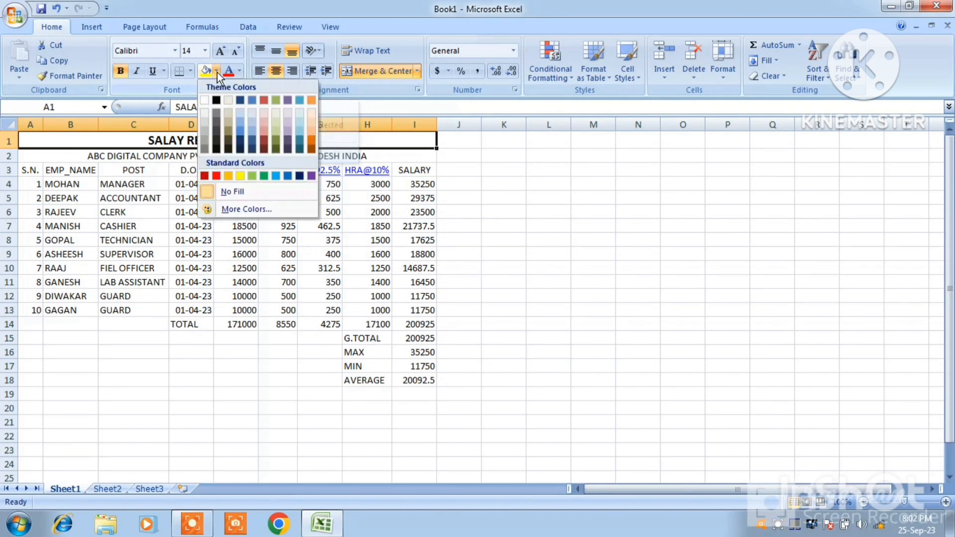
left_click(300, 176)
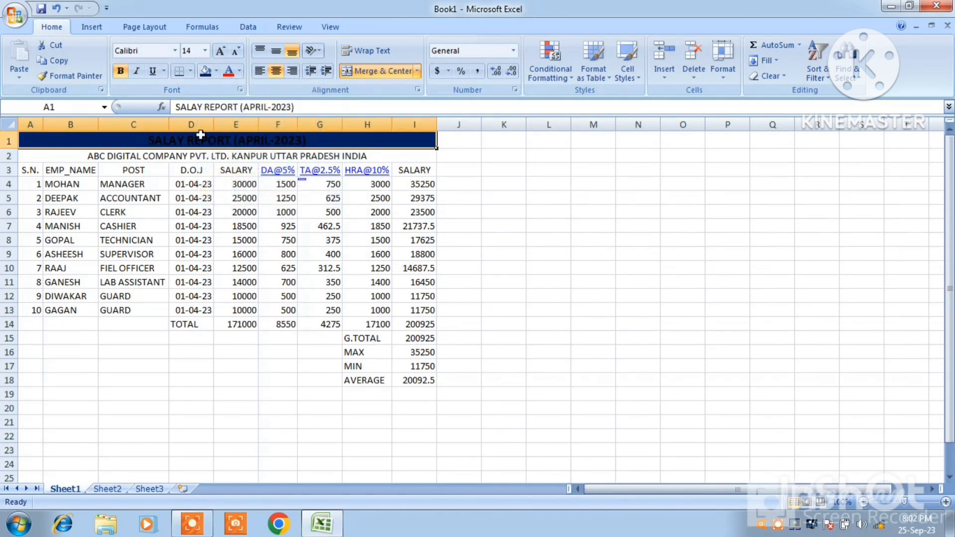
left_click(238, 72)
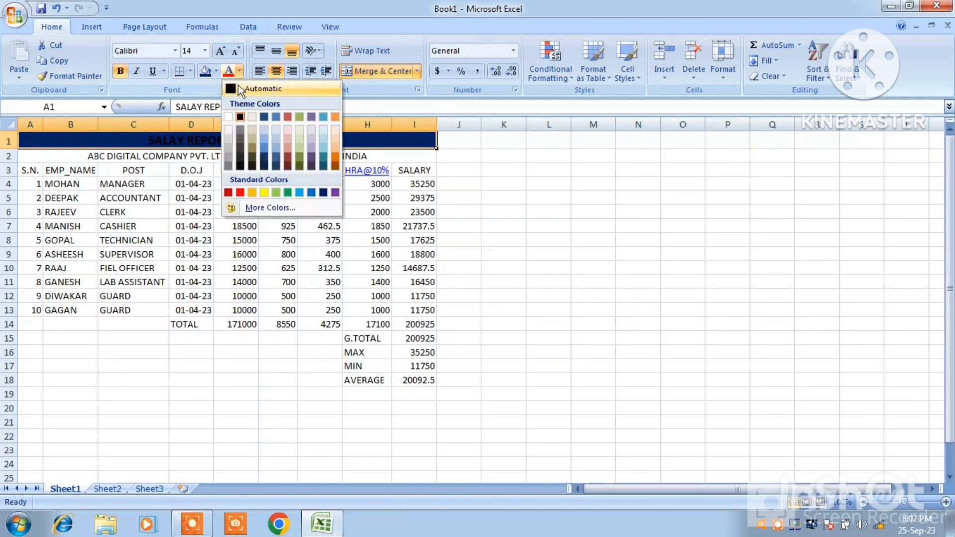
left_click(229, 116)
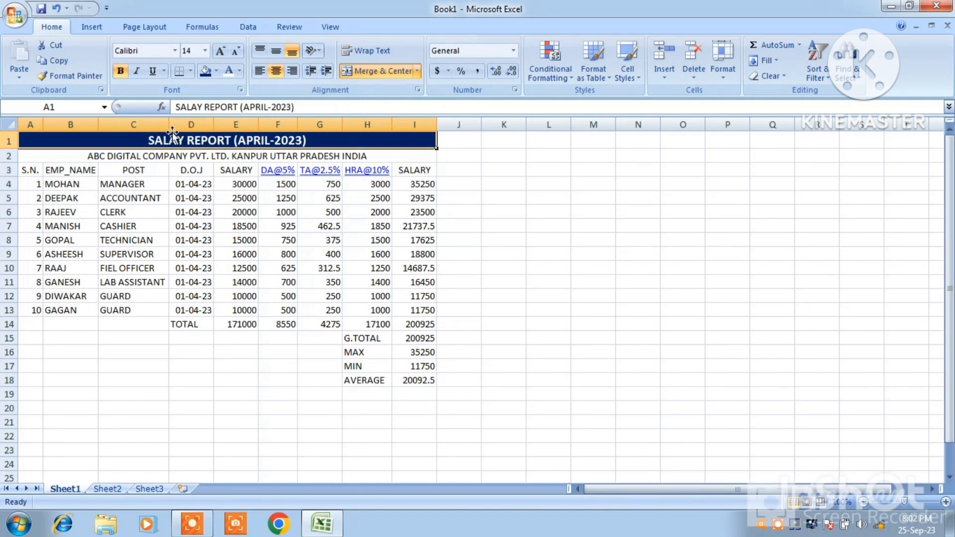
left_click(175, 50)
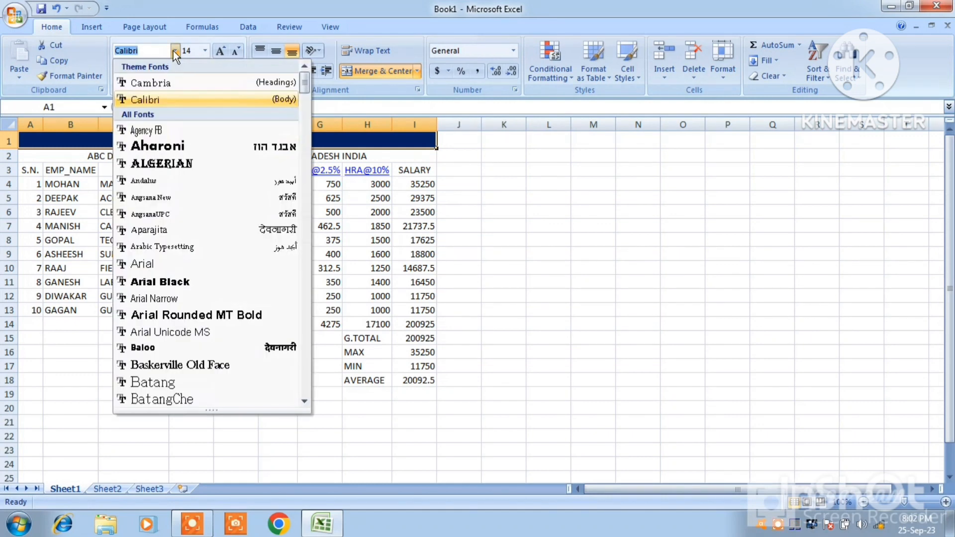
left_click(164, 83)
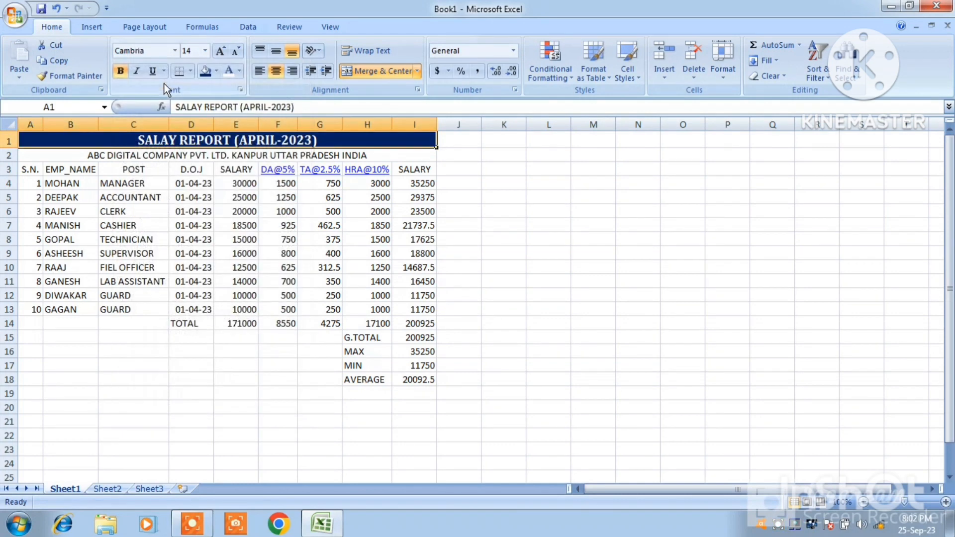
Fill the company name line in row 2 with purple and enlarge its text to size 20
left_click(51, 158)
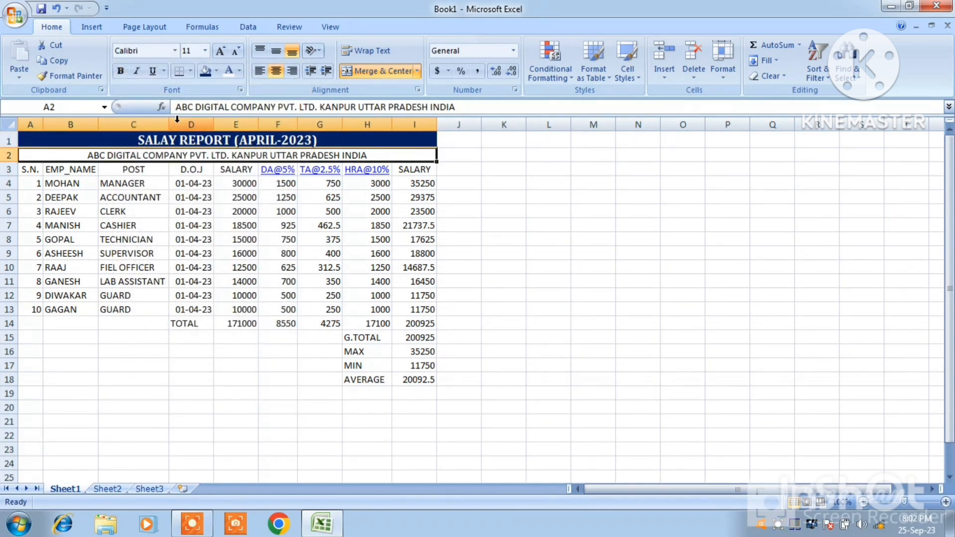
left_click(217, 73)
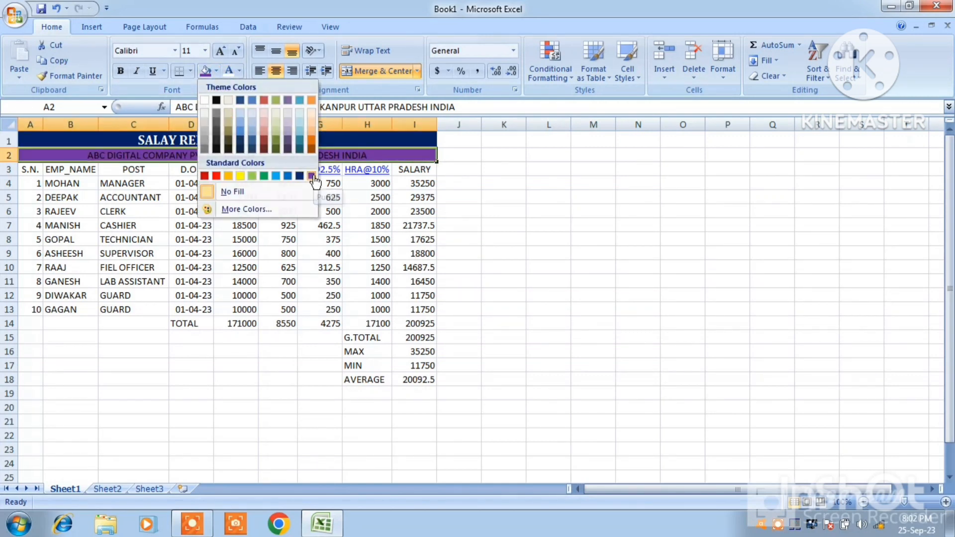
left_click(312, 176)
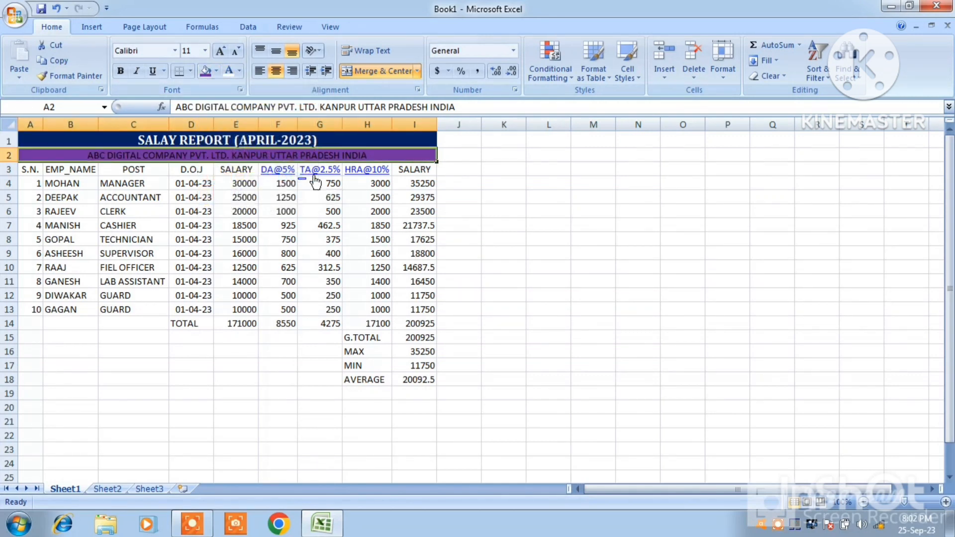
left_click(221, 51)
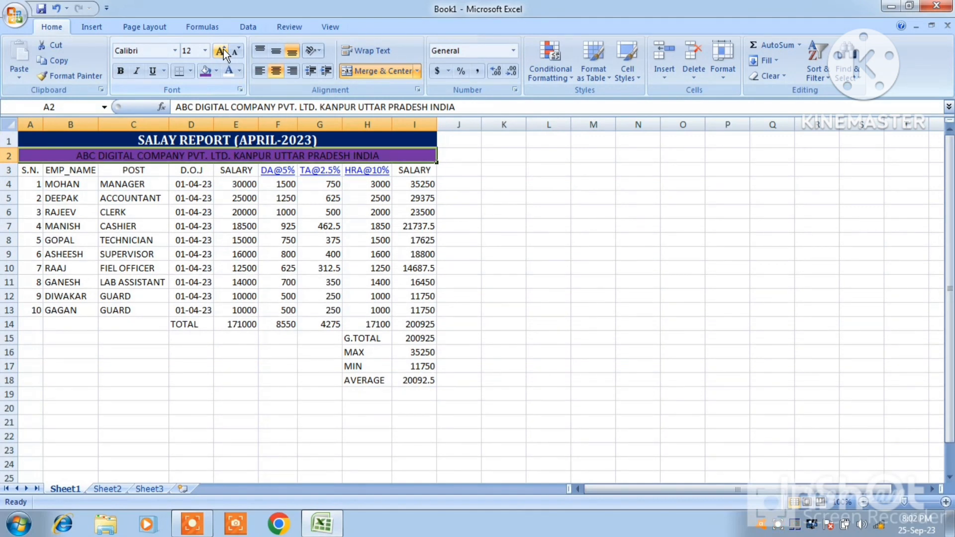
left_click(221, 51)
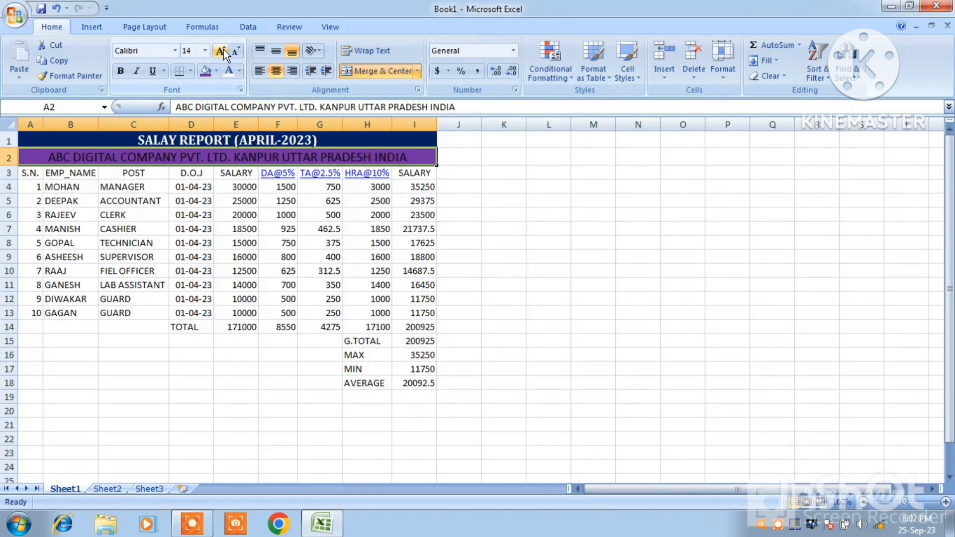
left_click(221, 52)
left_click(221, 51)
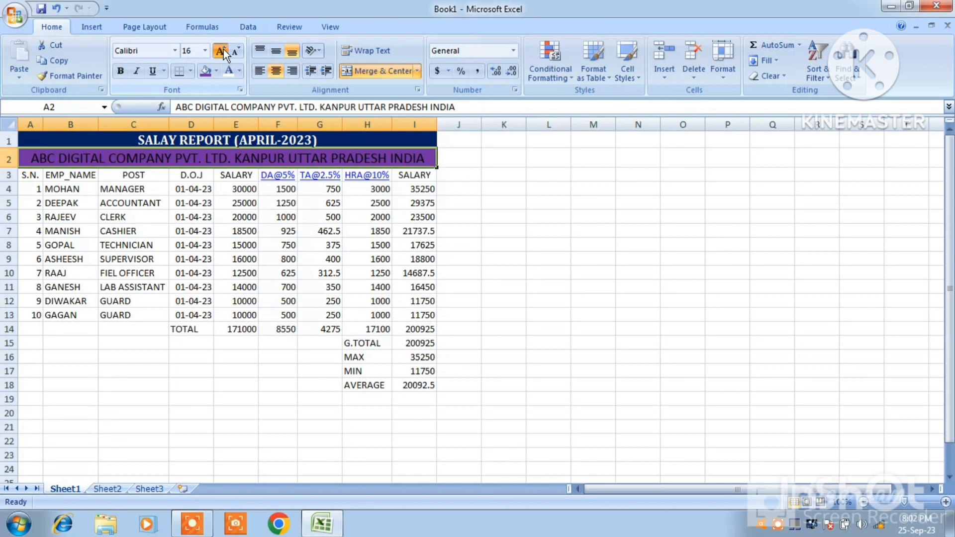
left_click(221, 51)
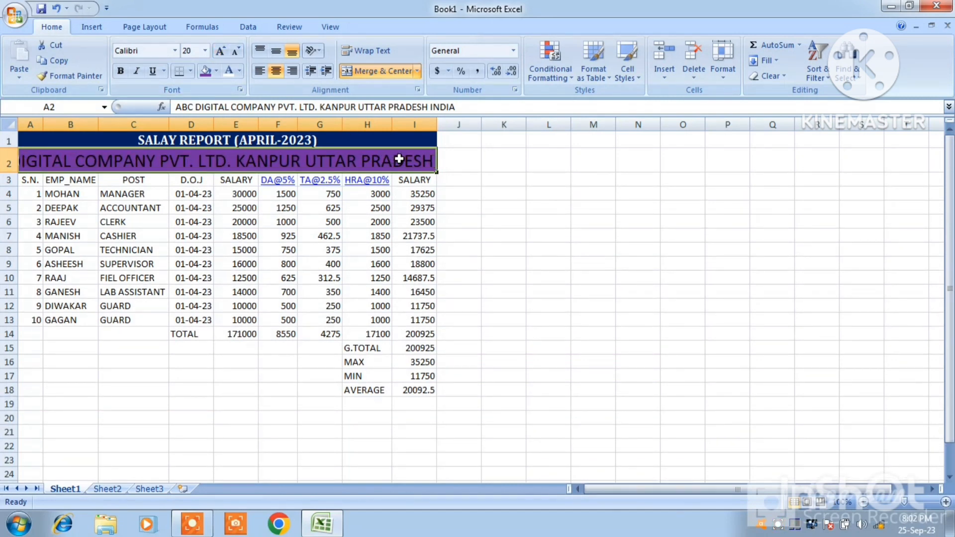
Format the company name text in row 2 as bold white Cambria
left_click(175, 51)
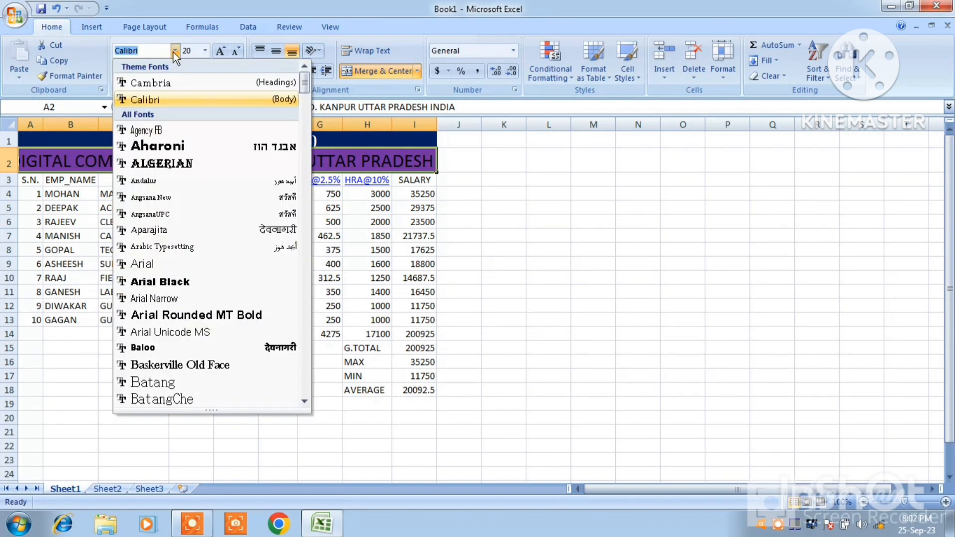
left_click(156, 85)
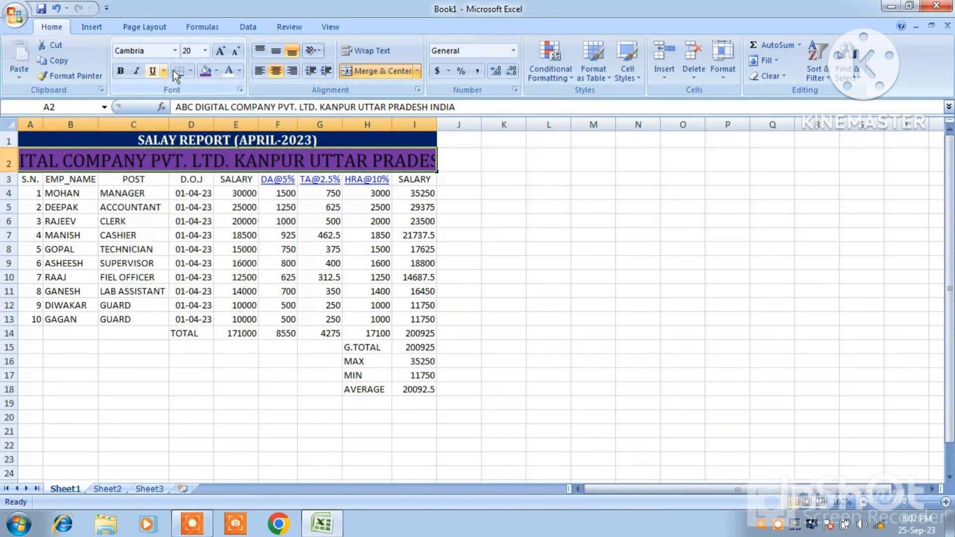
left_click(226, 75)
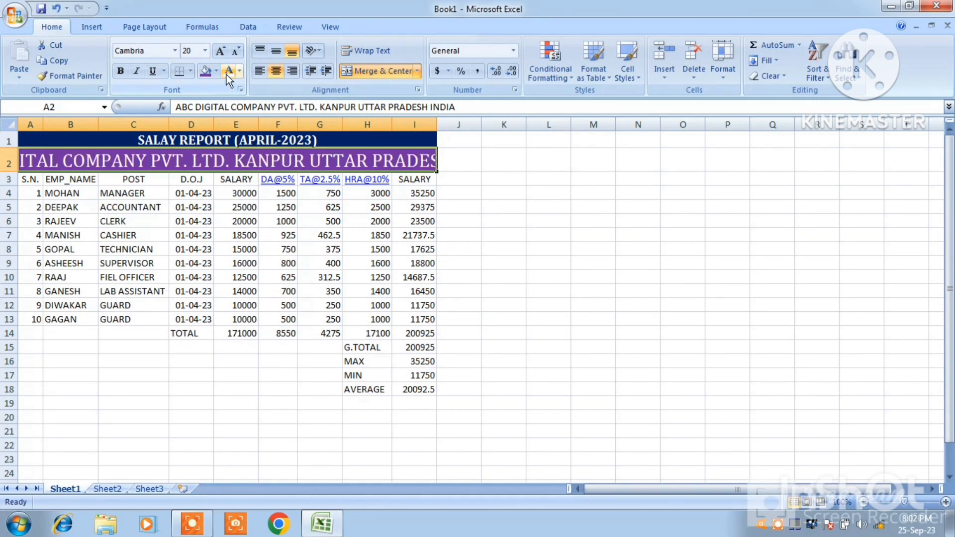
left_click(123, 72)
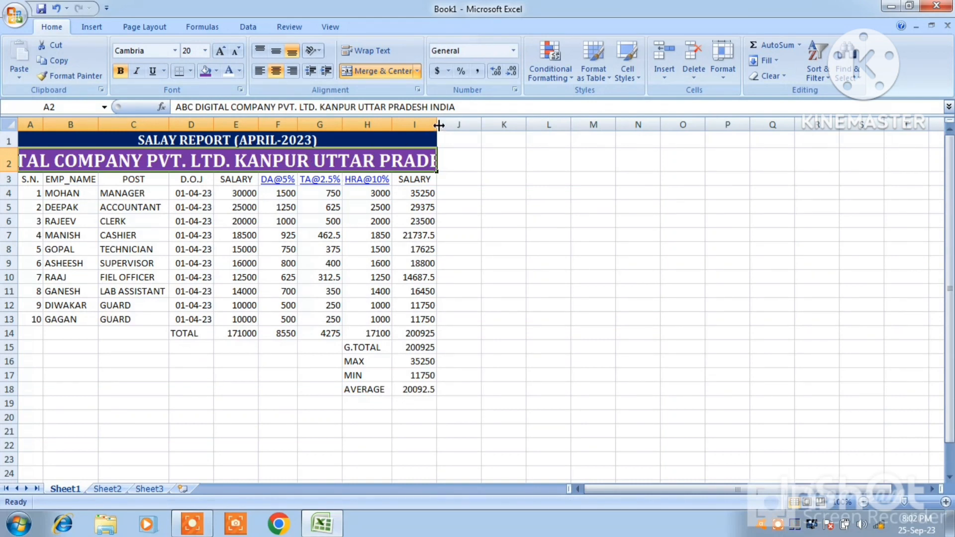
Unmerge the company name cells A2:I2 and widen column I slightly to make more room for the text
left_click(384, 71)
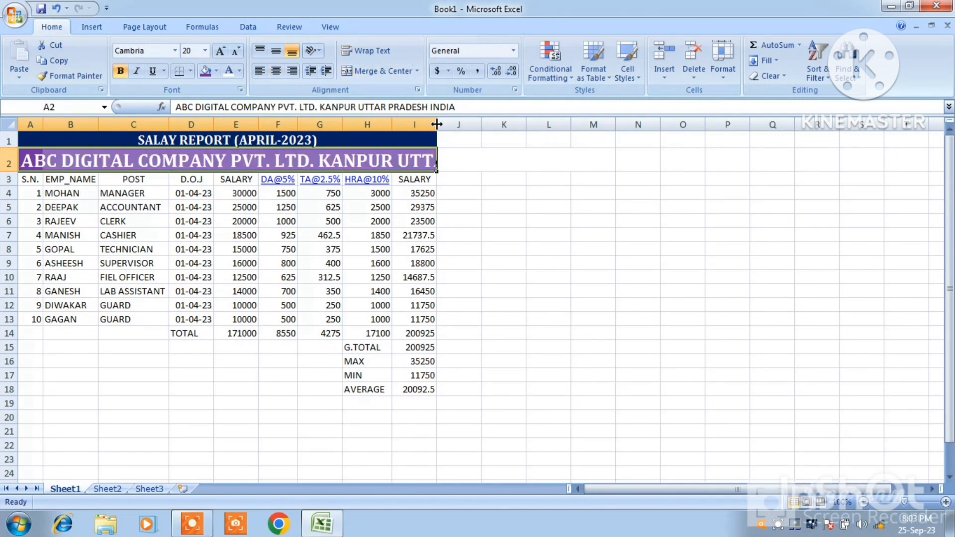
left_click_drag(437, 125, 455, 124)
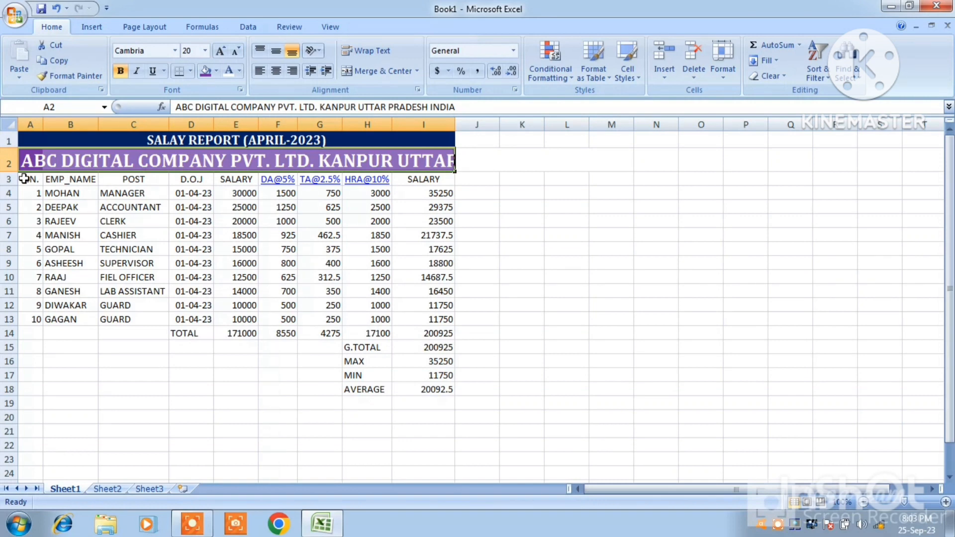
Increase the font size of the column headings in A3:I3 to 16
left_click_drag(23, 178, 417, 174)
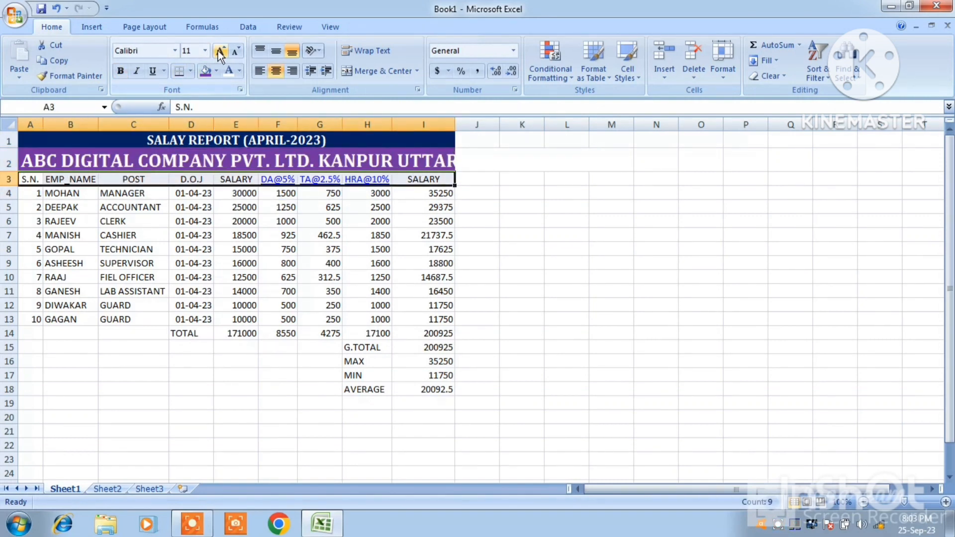
left_click(221, 52)
left_click(221, 51)
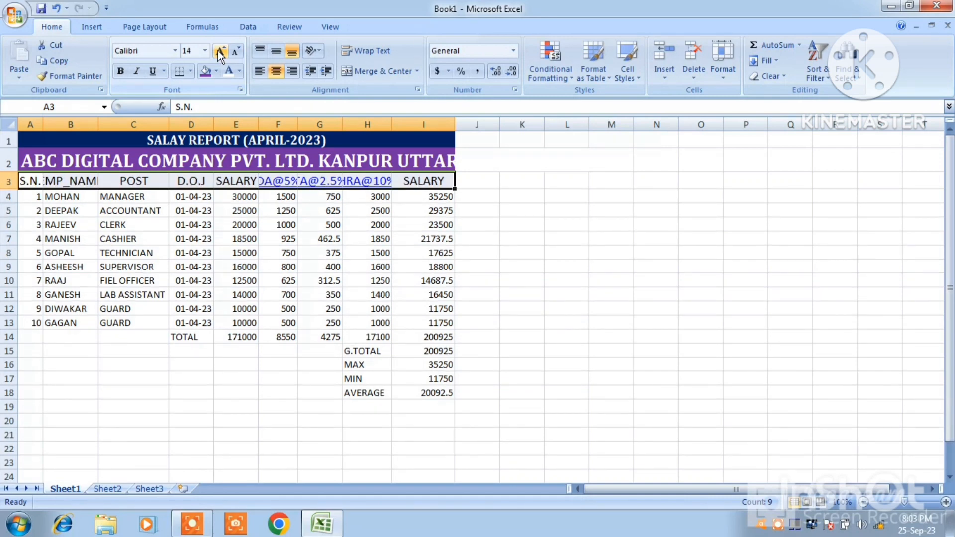
left_click(221, 51)
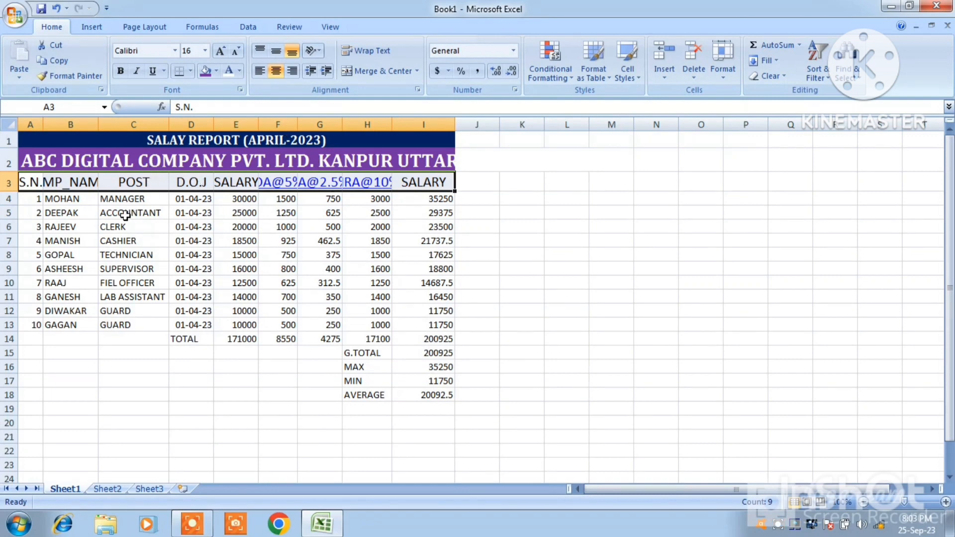
Autofit columns E, F and G to the width of their headings
double_click(257, 124)
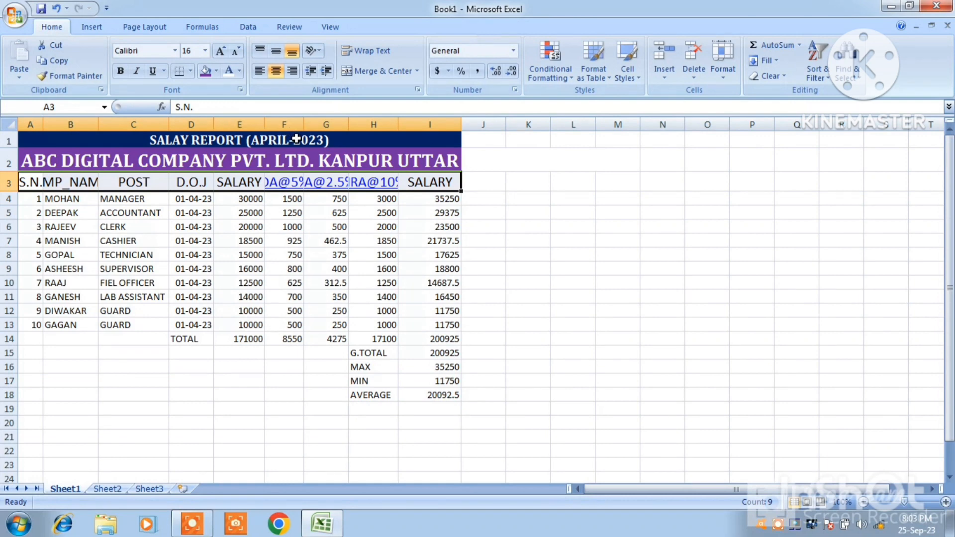
double_click(304, 124)
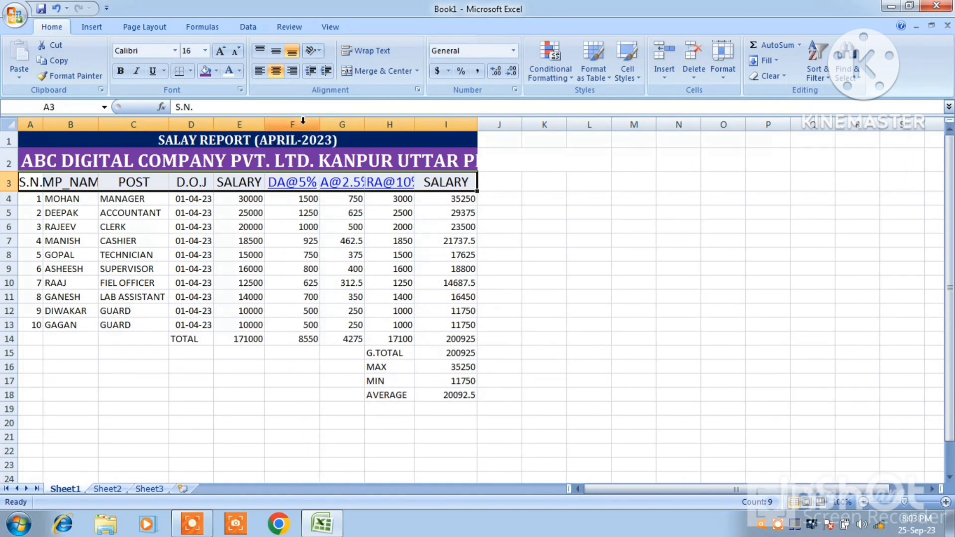
double_click(365, 124)
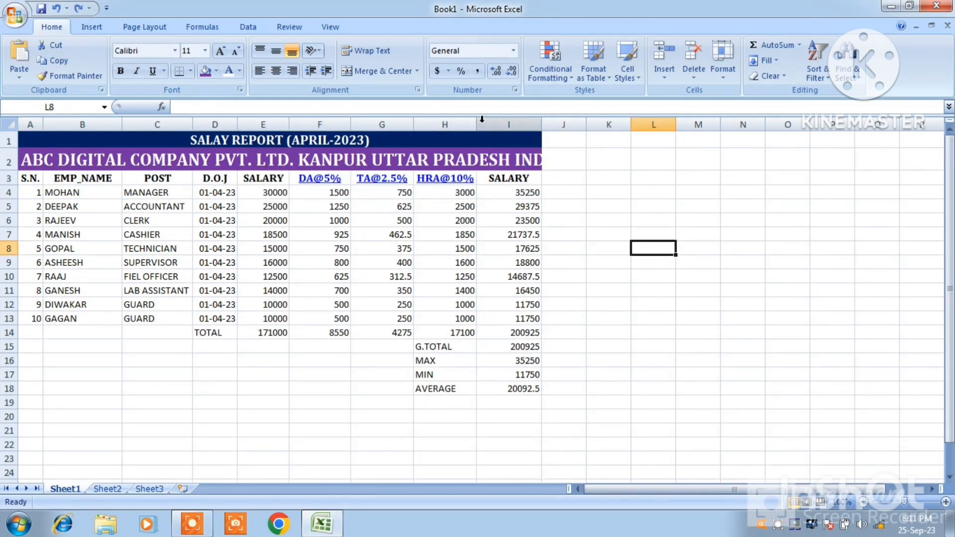
Adjust the widths of columns D to I so the full company name in row 2 fits within the table
left_click_drag(478, 122, 470, 122)
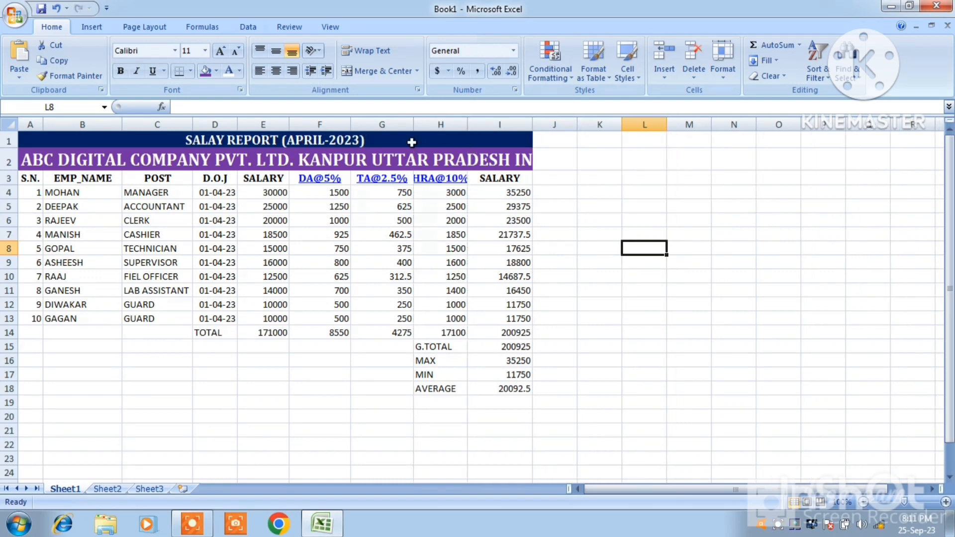
left_click_drag(414, 129, 340, 129)
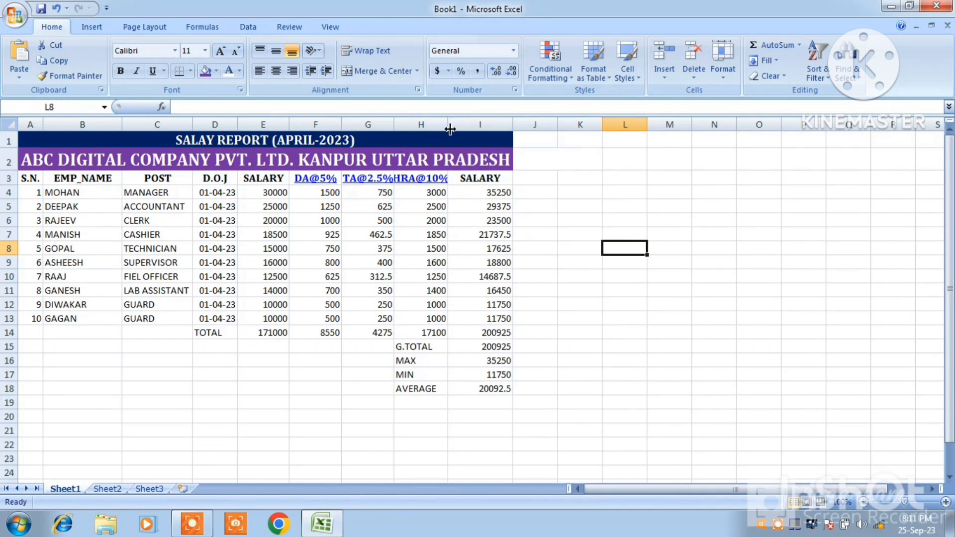
left_click_drag(448, 127, 458, 128)
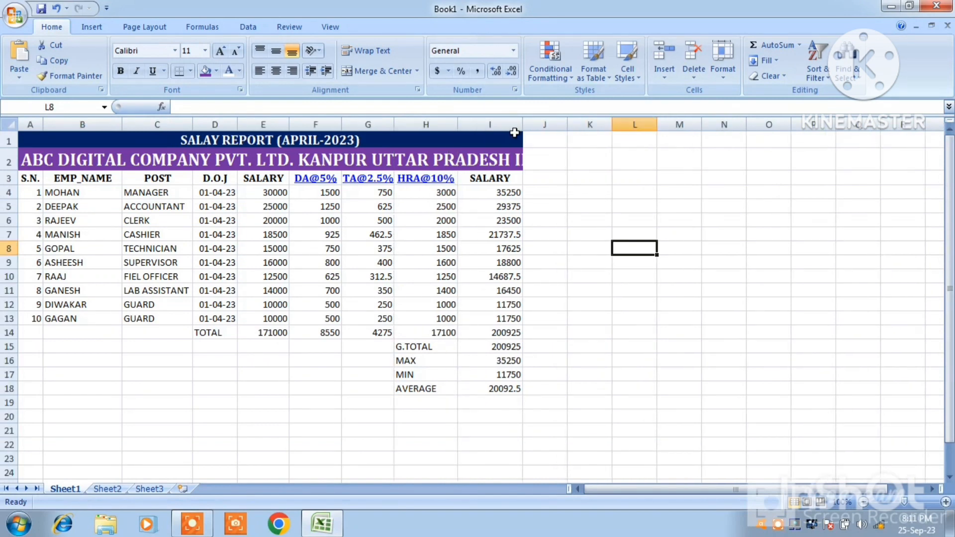
left_click_drag(522, 128, 533, 128)
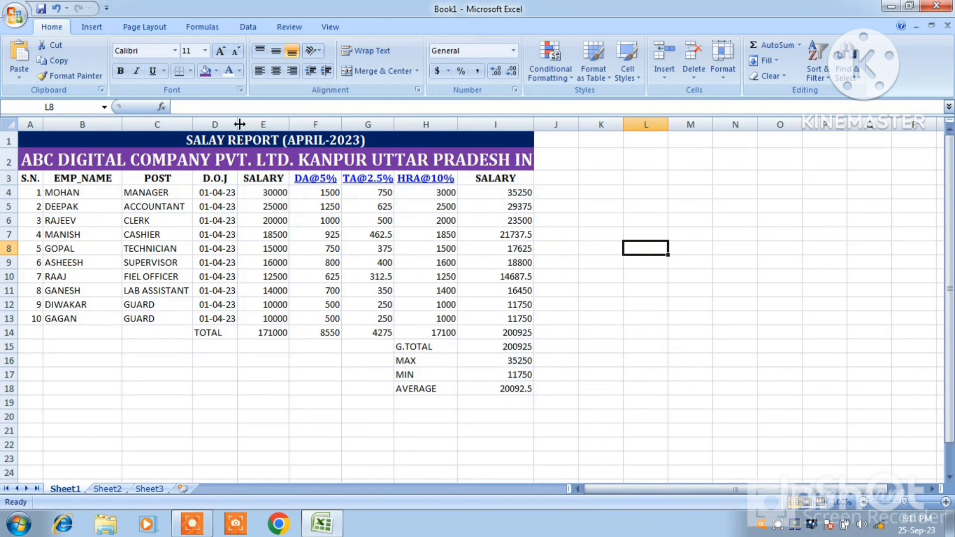
left_click_drag(238, 124, 323, 125)
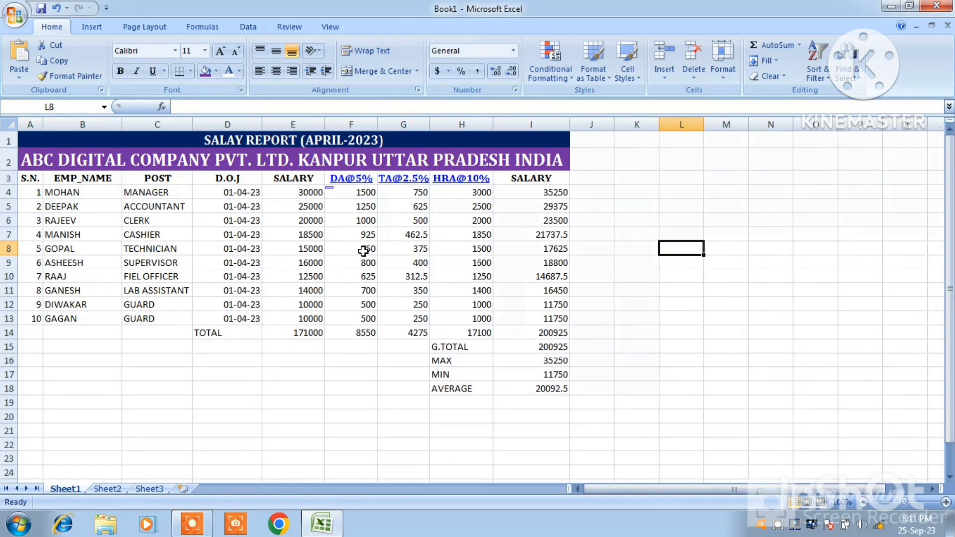
Fill the column headings in A3:I3 with blue and color their text yellow
left_click(31, 178)
left_click_drag(32, 178, 546, 177)
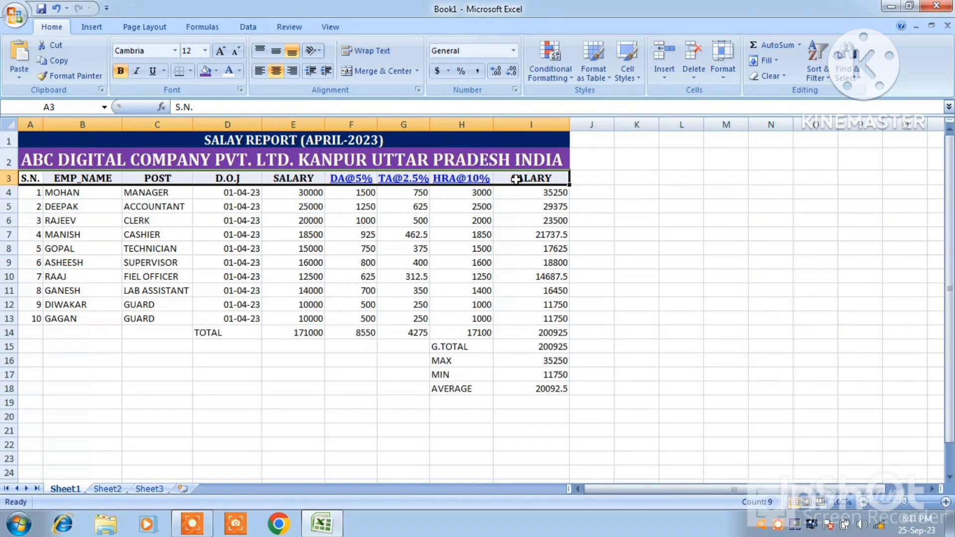
left_click(217, 71)
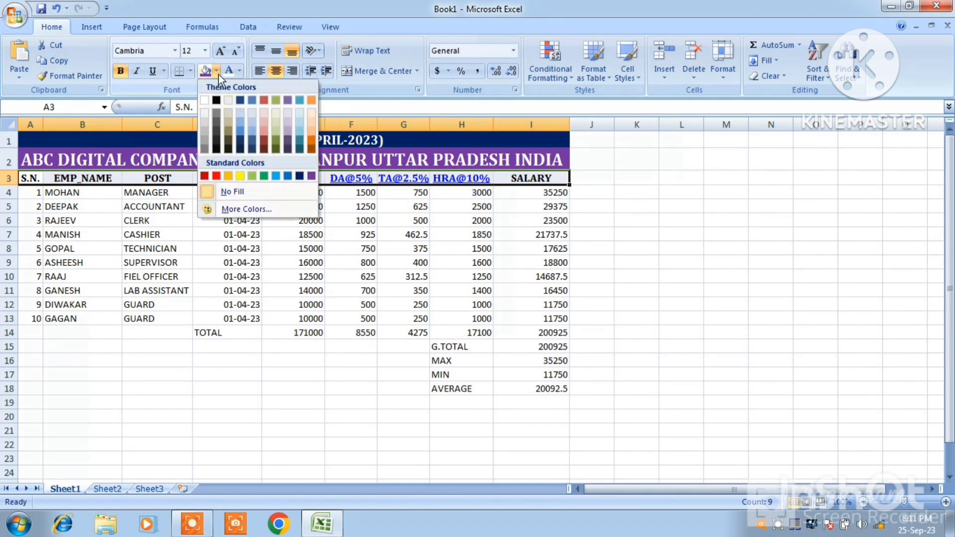
left_click(290, 176)
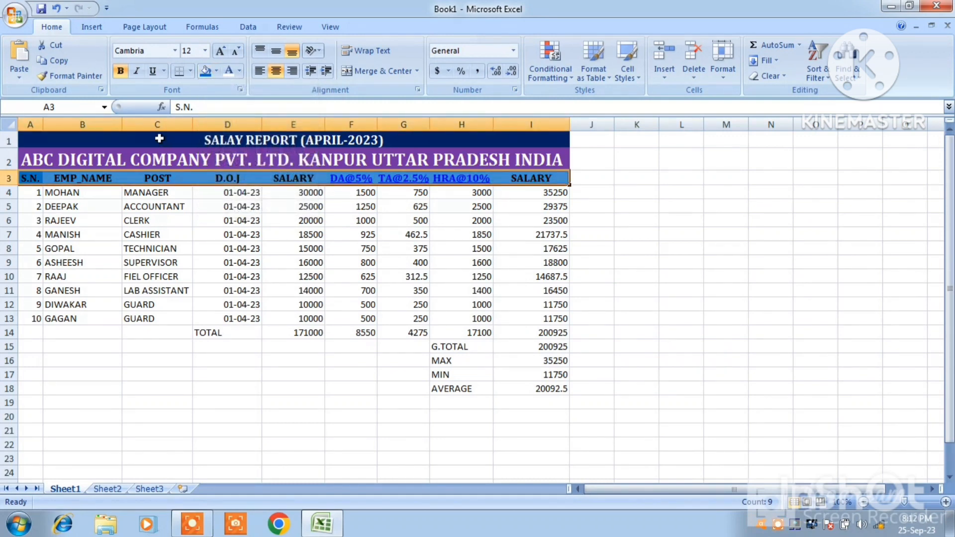
left_click(237, 75)
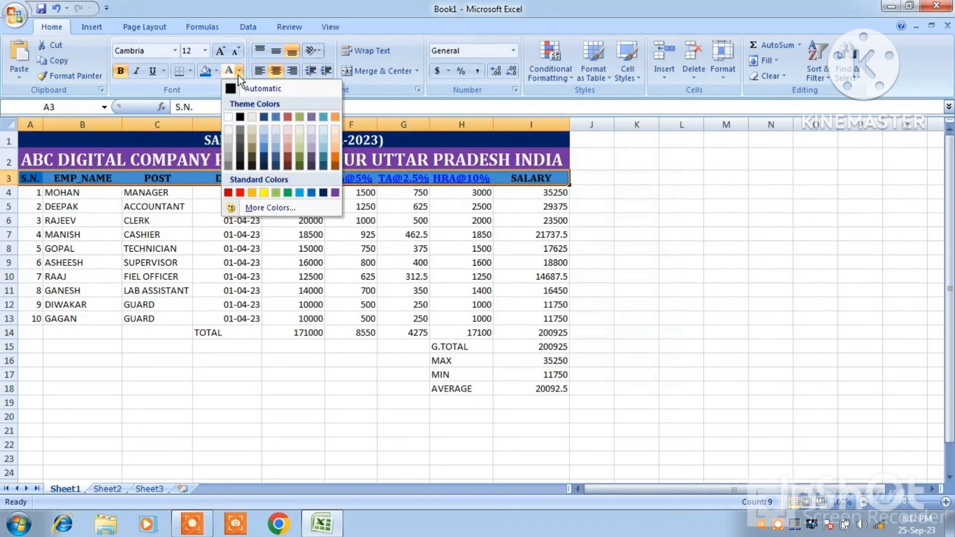
left_click(263, 192)
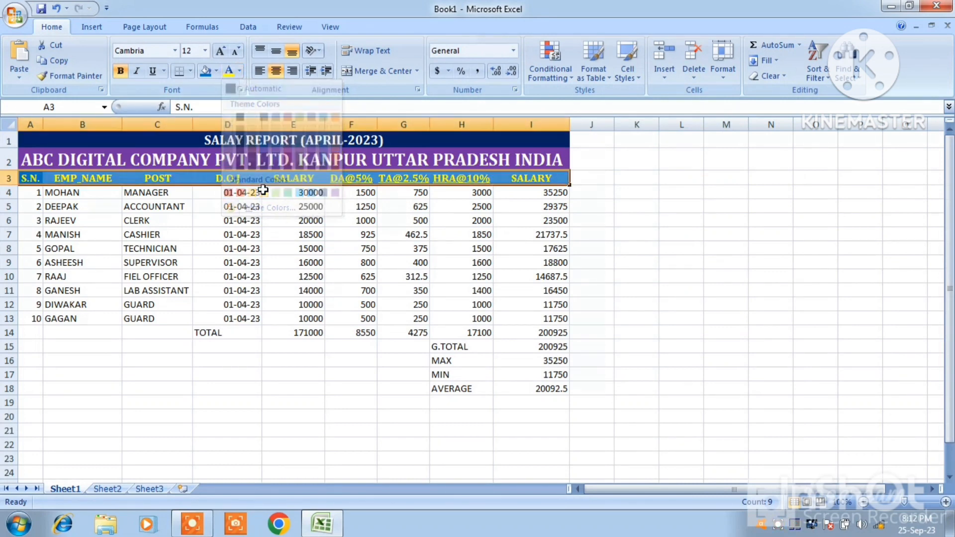
left_click(272, 232)
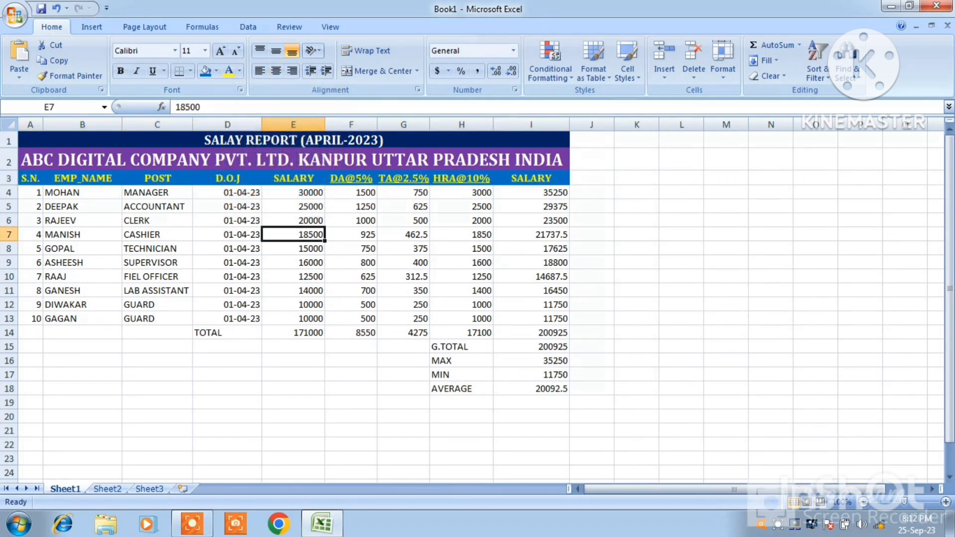
Fill the employee data rows in A4:I13 with dark blue
left_click_drag(26, 196, 537, 318)
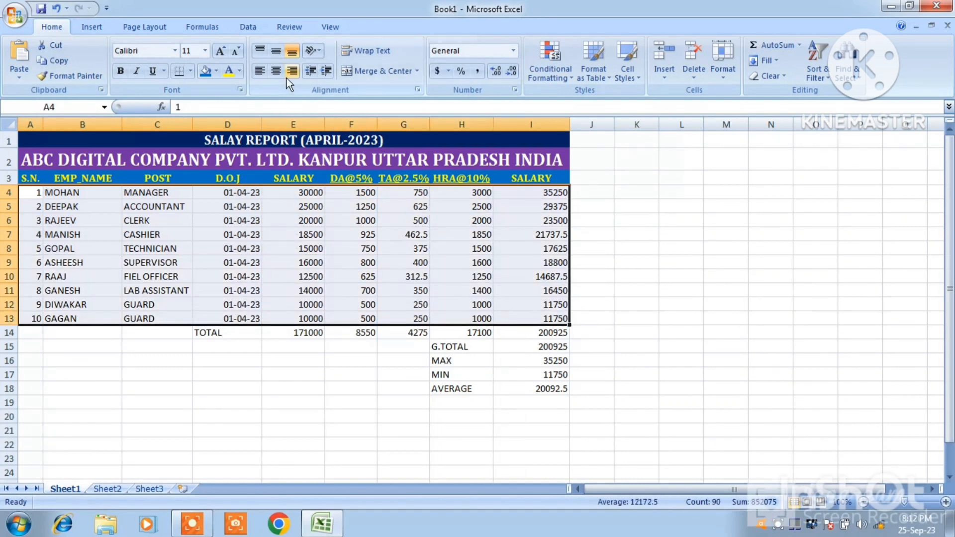
left_click(215, 71)
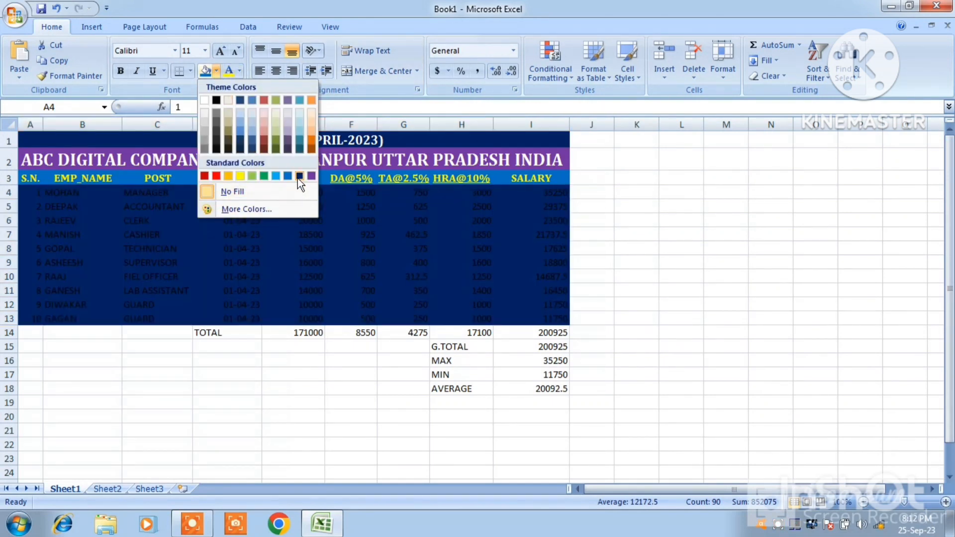
left_click(297, 177)
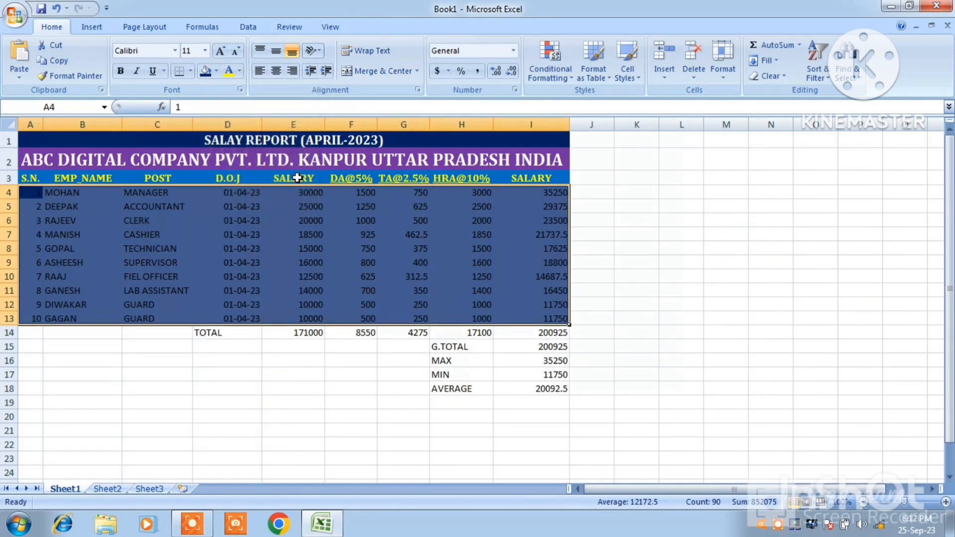
Format the text of the employee data in A4:I13 as bold white Cambria
left_click(123, 72)
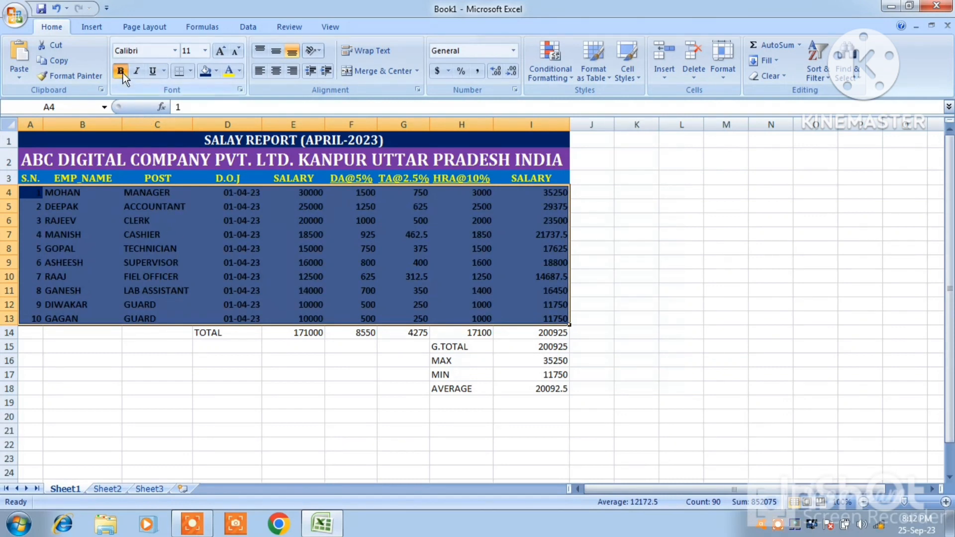
left_click(238, 71)
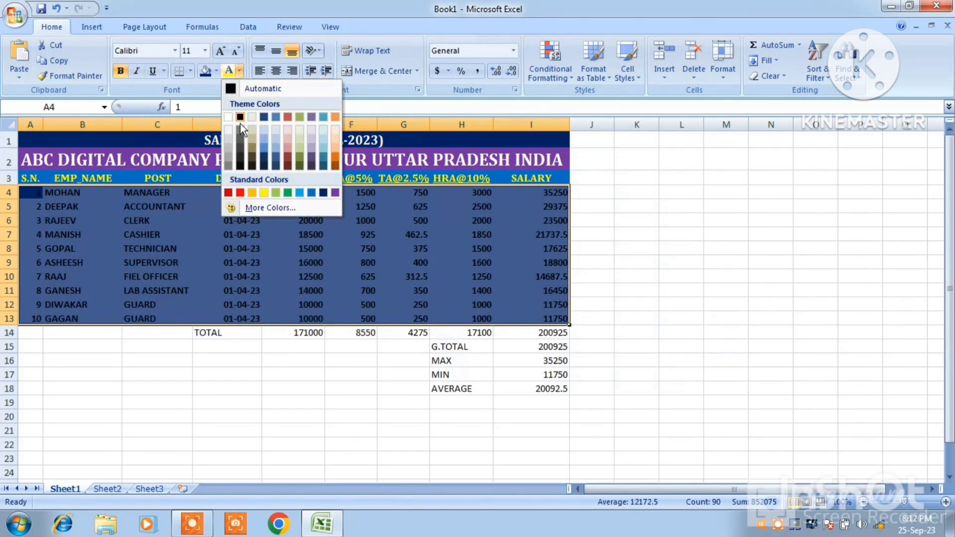
left_click(228, 116)
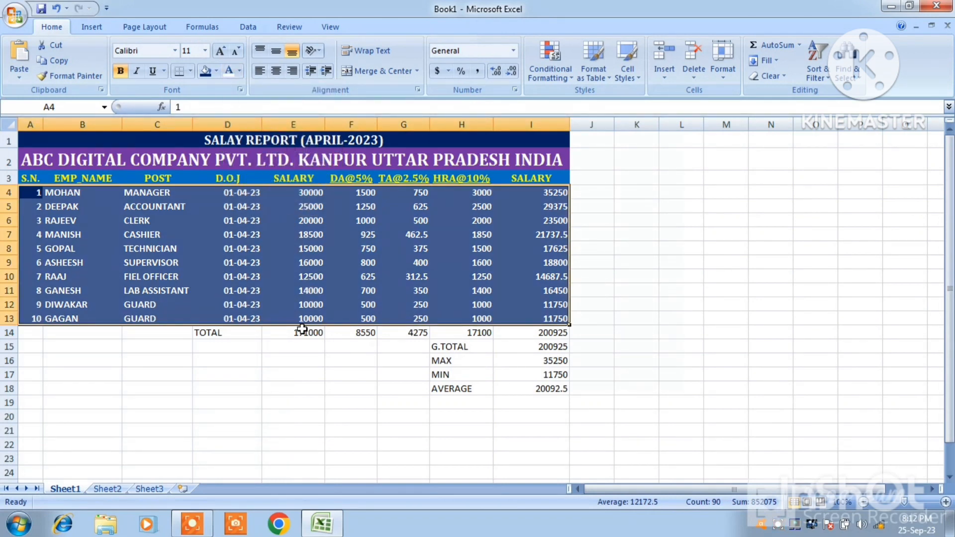
left_click(175, 47)
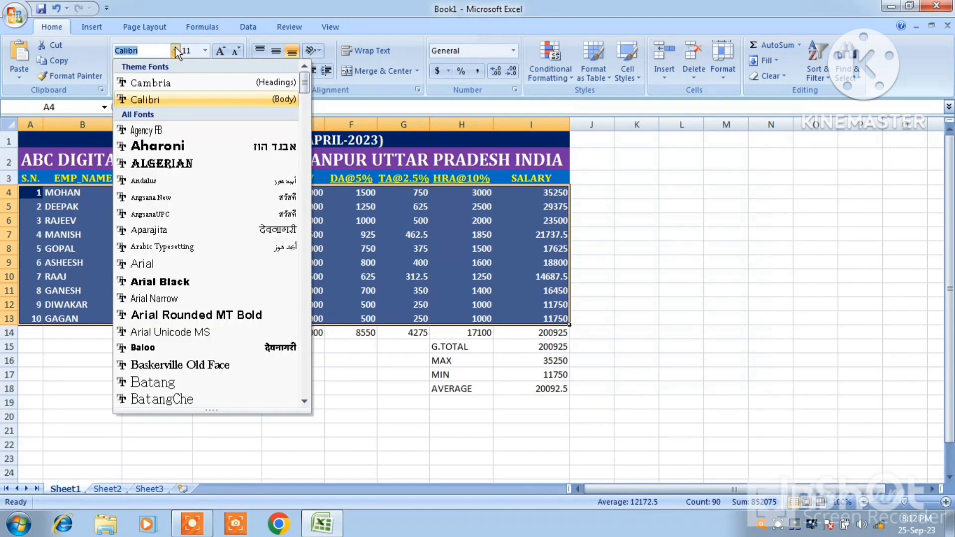
left_click(149, 82)
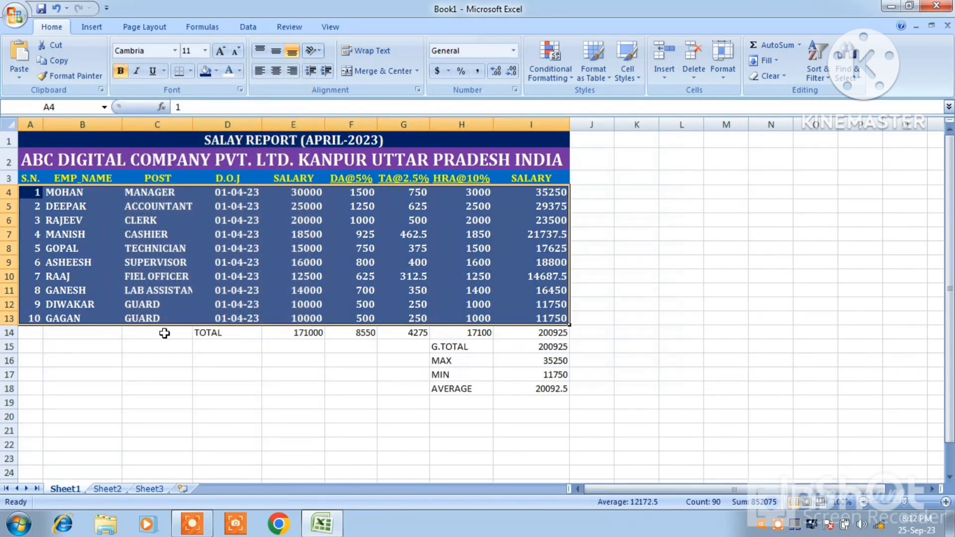
Fill the TOTAL row A14:I14 with purple and make its text bold yellow at size 12
left_click_drag(34, 333, 556, 338)
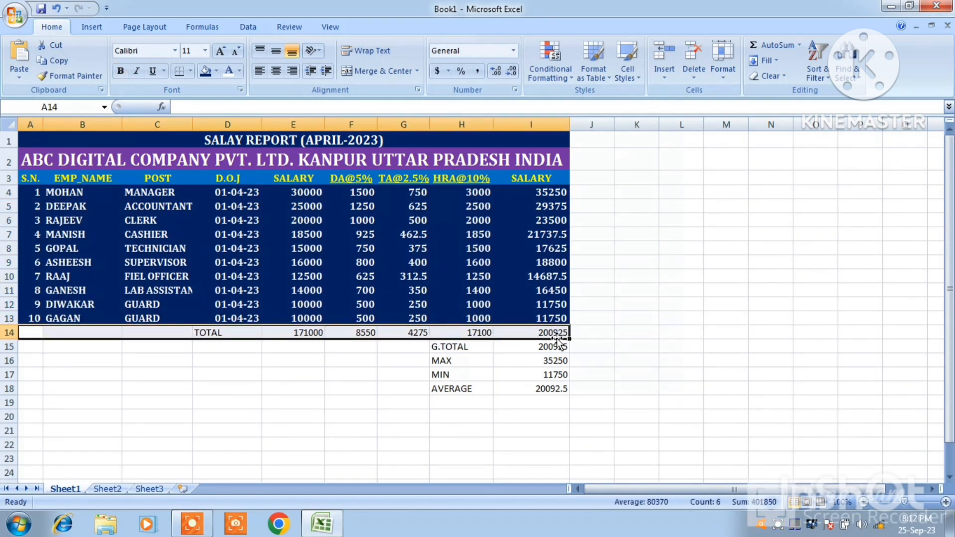
left_click(216, 72)
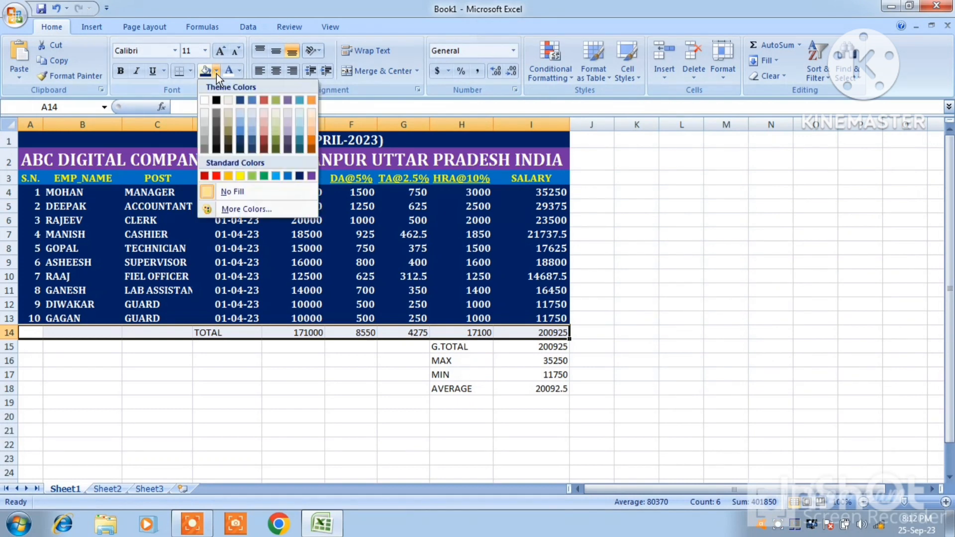
left_click(311, 176)
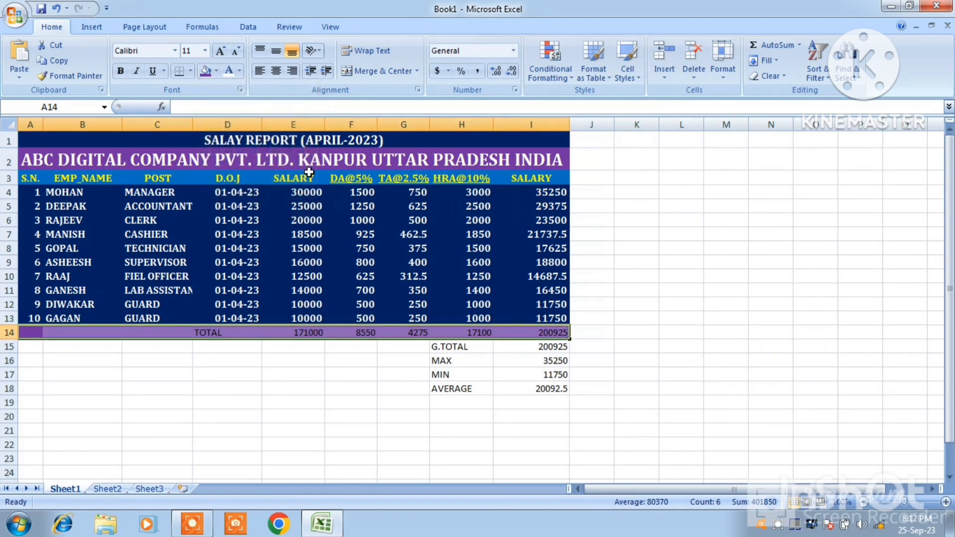
left_click(240, 72)
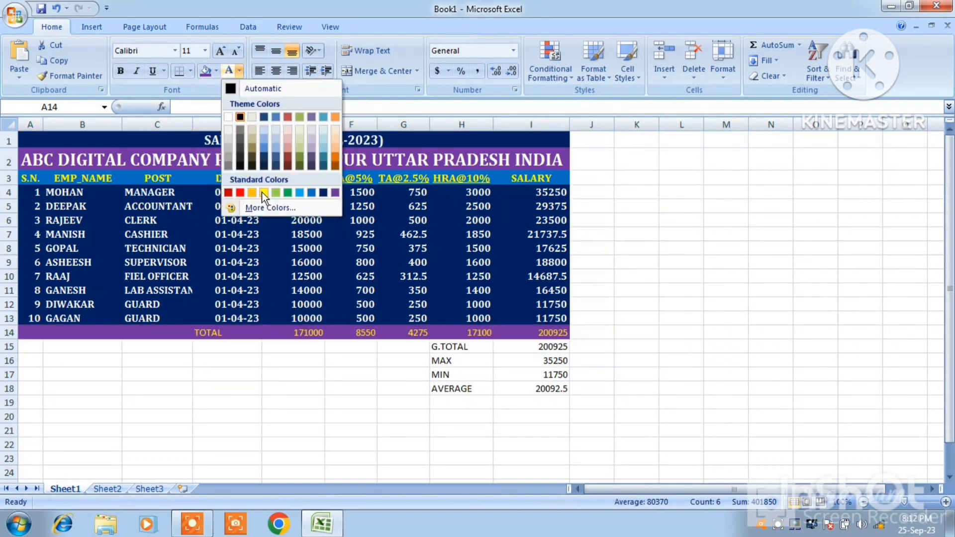
left_click(263, 192)
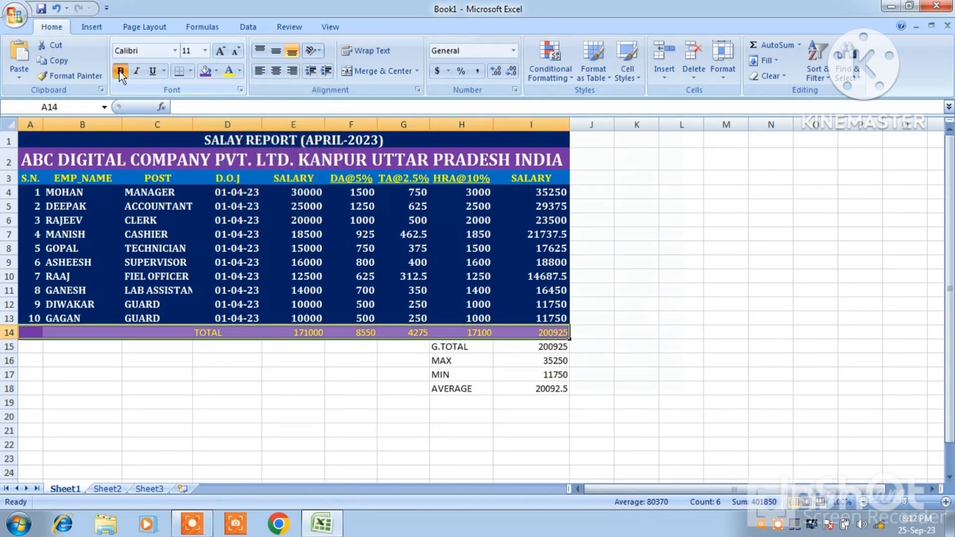
left_click(222, 50)
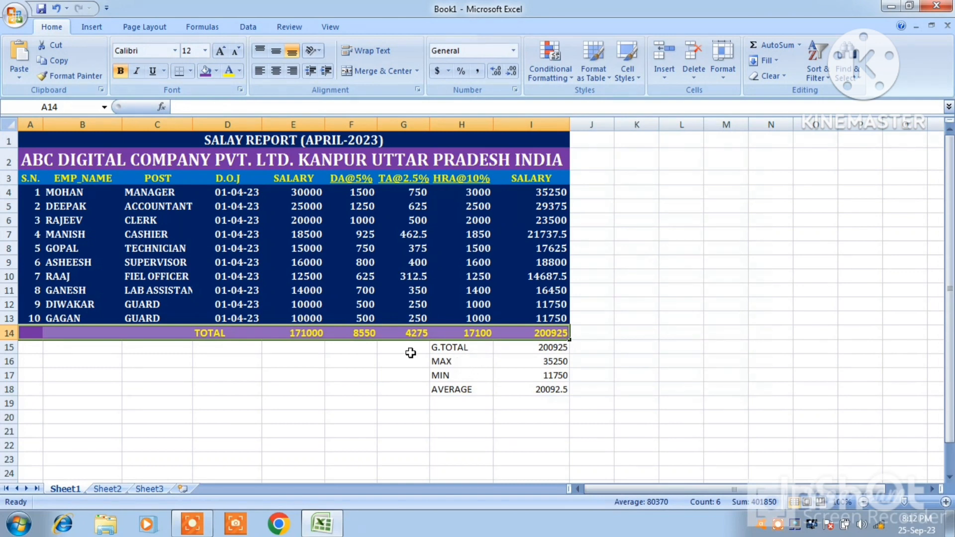
left_click(395, 352)
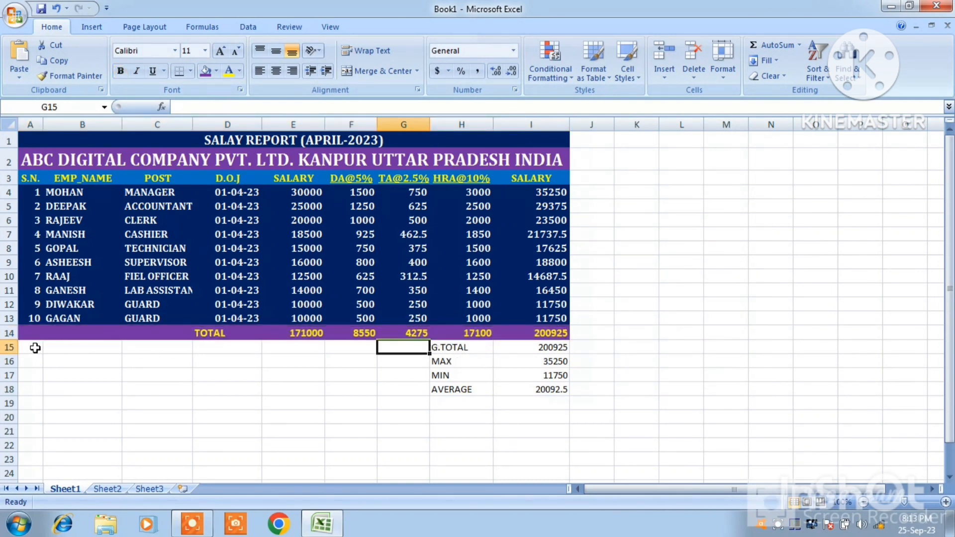
Fill the summary rows A15:I18 with dark blue and color their text yellow
left_click_drag(34, 348, 540, 388)
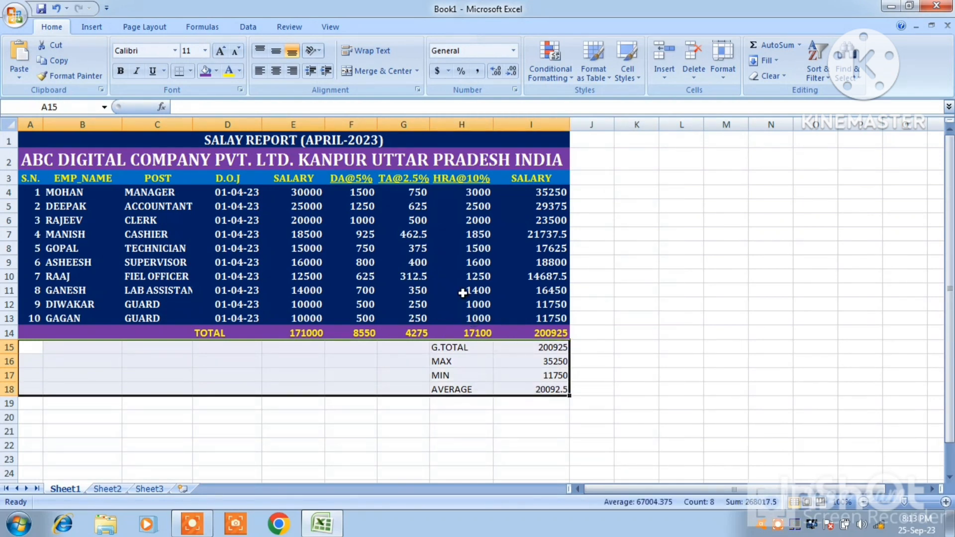
left_click(218, 70)
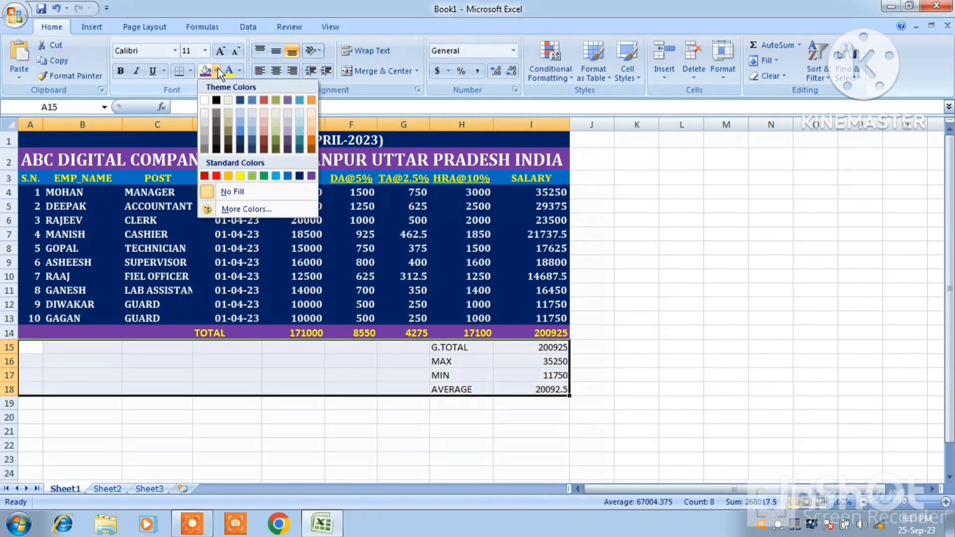
left_click(299, 176)
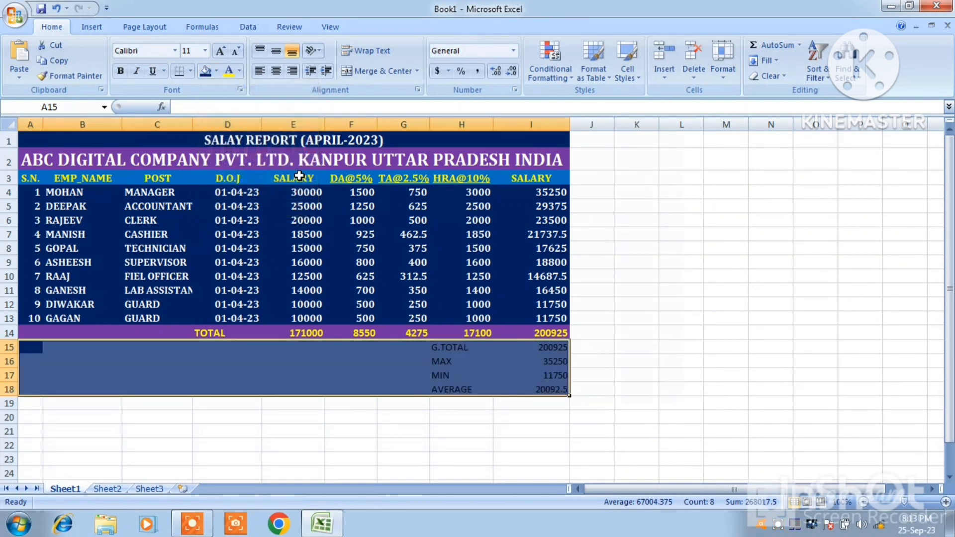
left_click(230, 71)
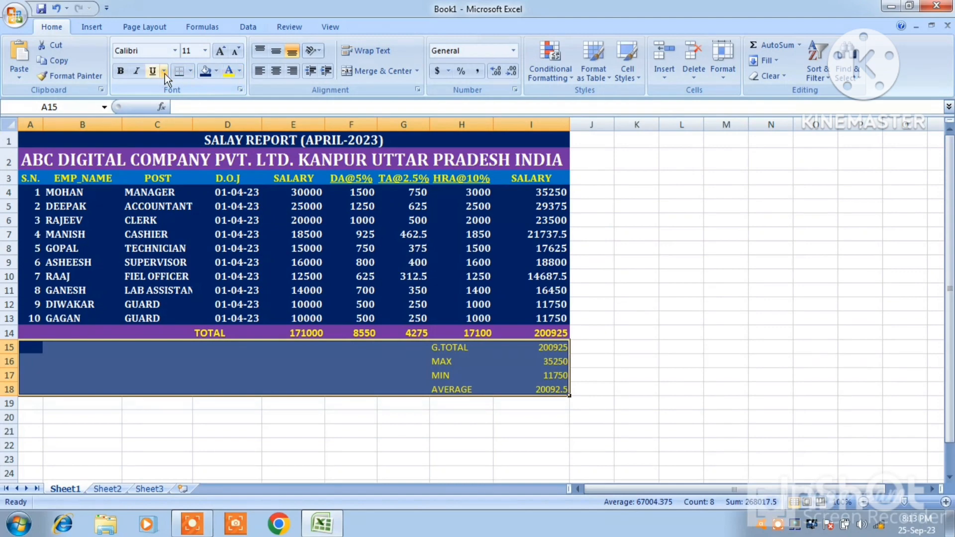
Format the text of the summary rows A15:I18 as bold Cambria at size 12
left_click(124, 70)
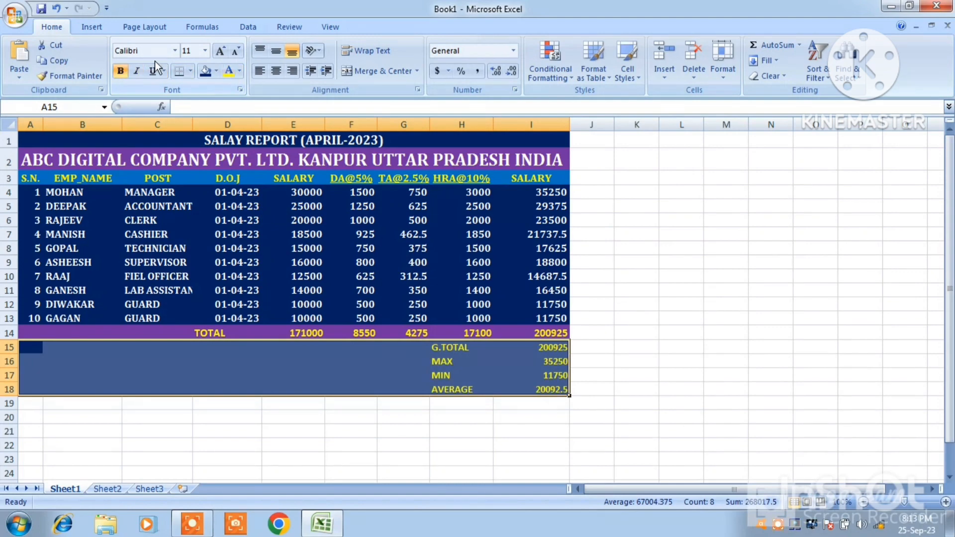
left_click(175, 52)
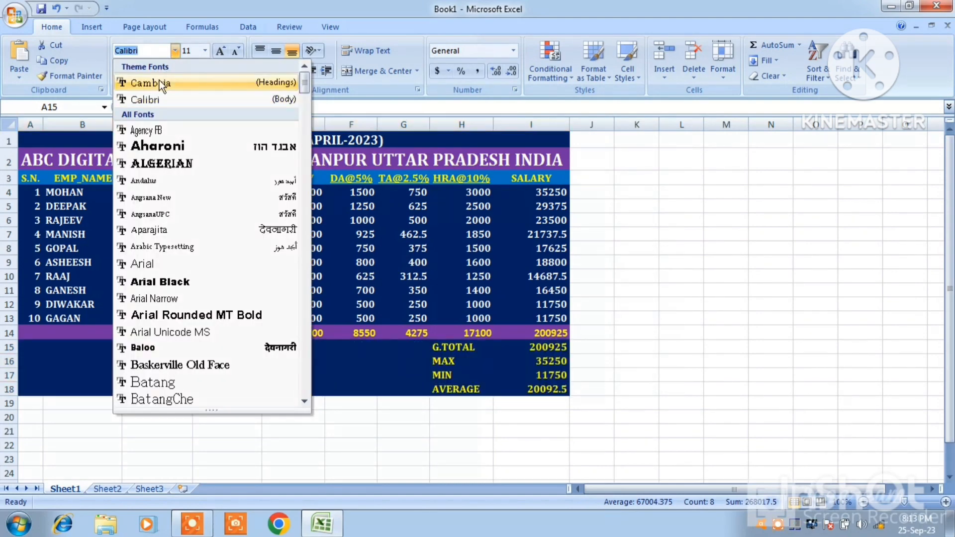
left_click(159, 79)
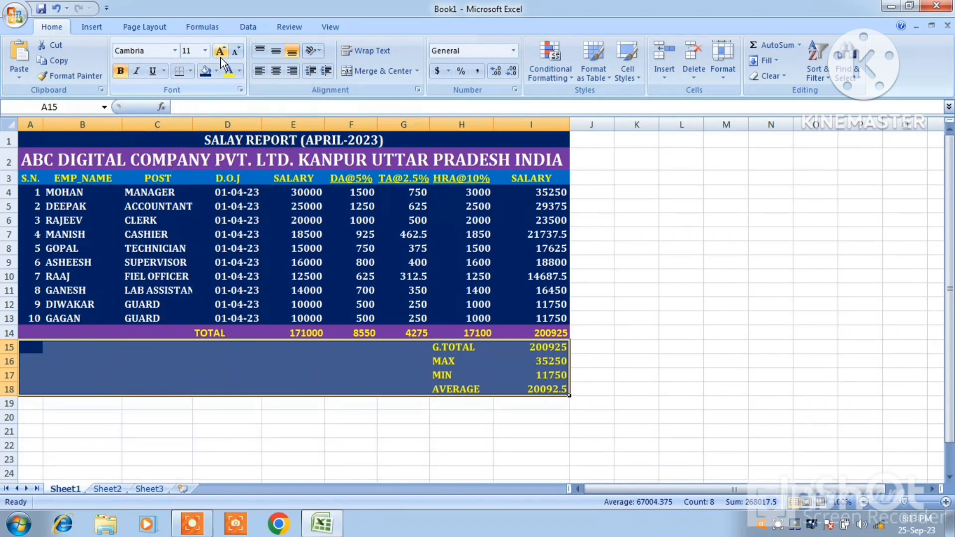
left_click(220, 52)
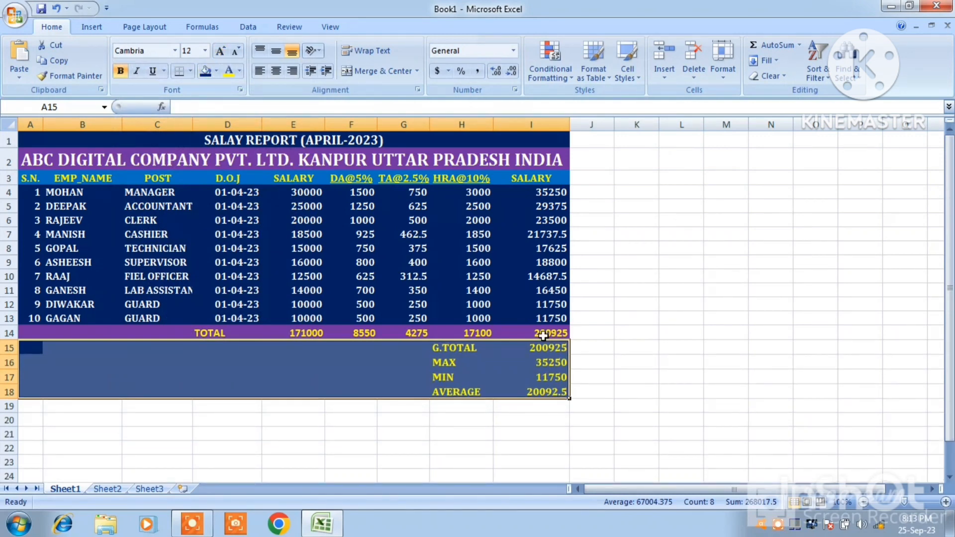
left_click(629, 381)
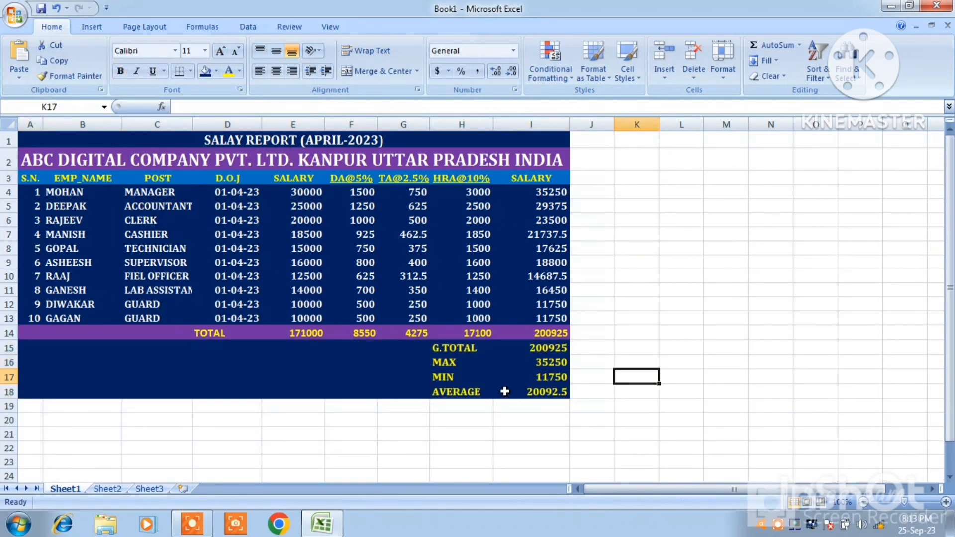
Change the text color of the G.TOTAL amount in I15 to white
left_click(543, 346)
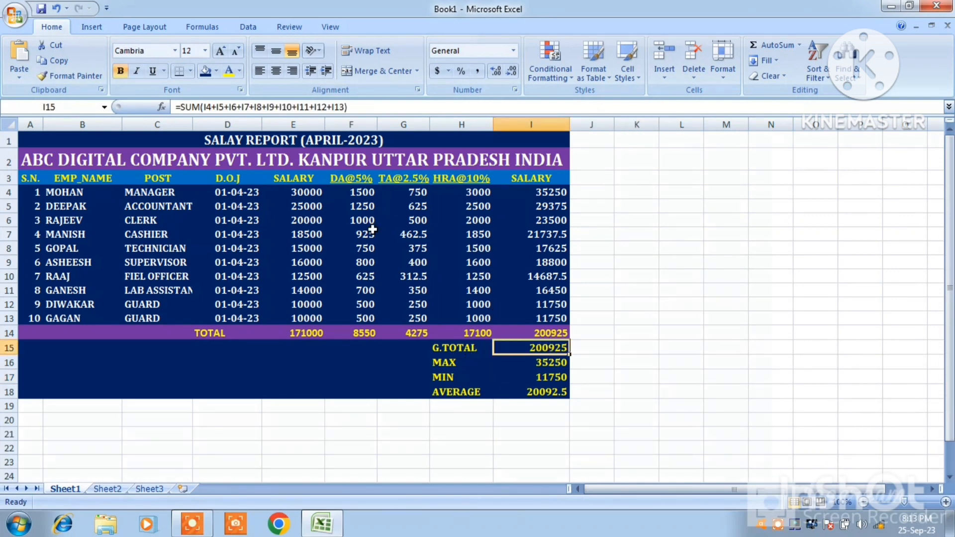
left_click(240, 70)
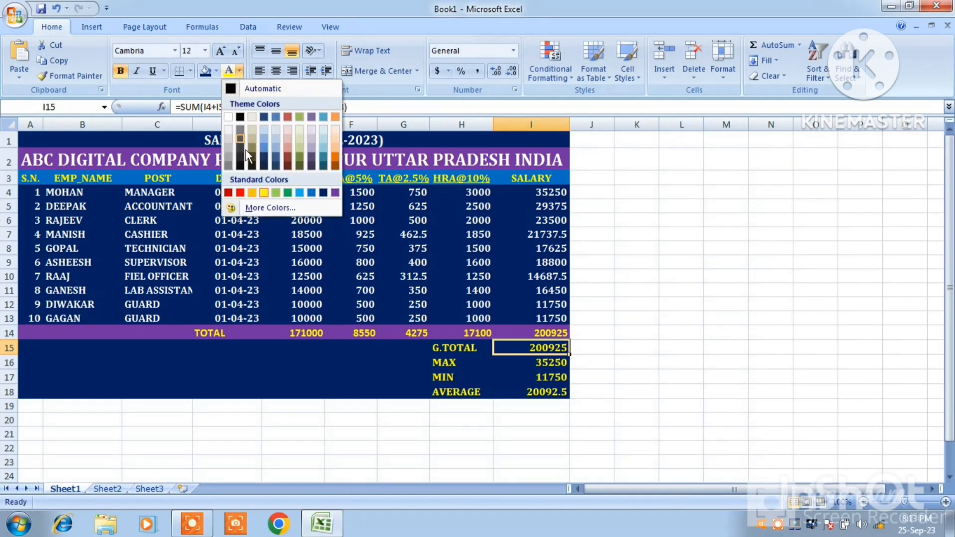
left_click(227, 117)
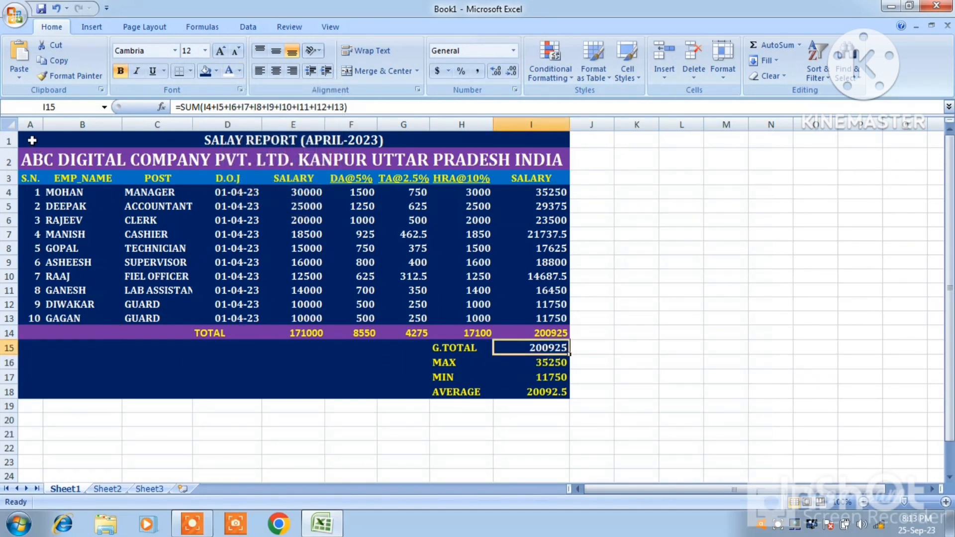
Apply All Borders to the whole salary report in A1:I18
left_click_drag(29, 138, 238, 386)
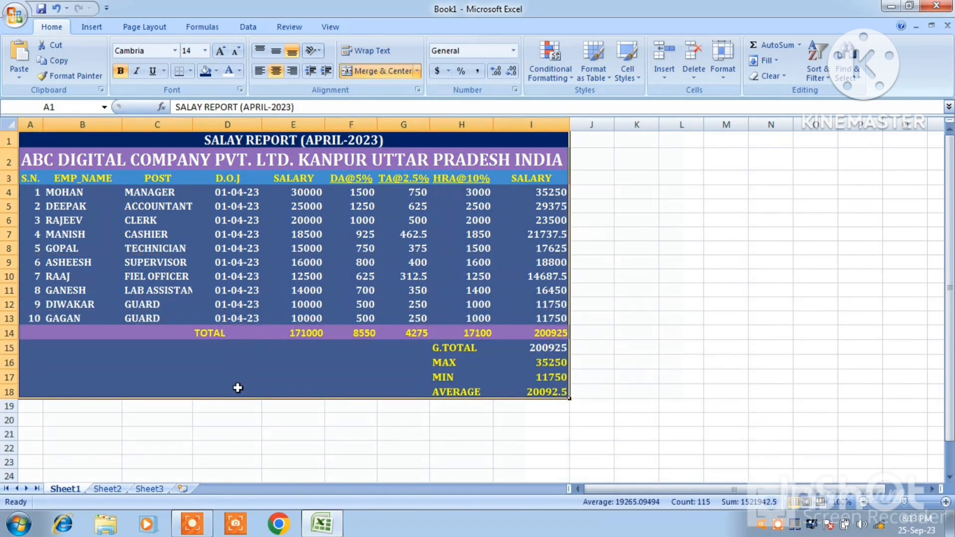
left_click(190, 72)
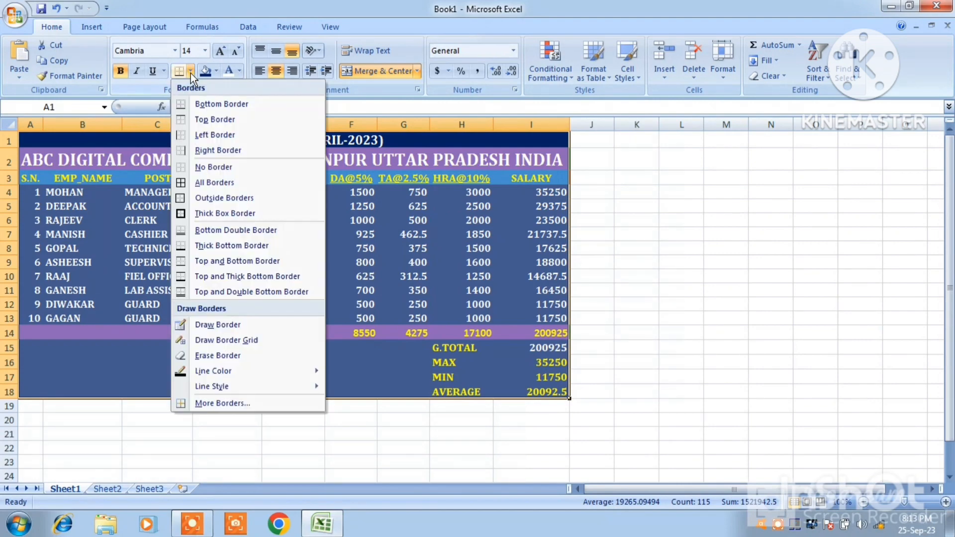
left_click(182, 184)
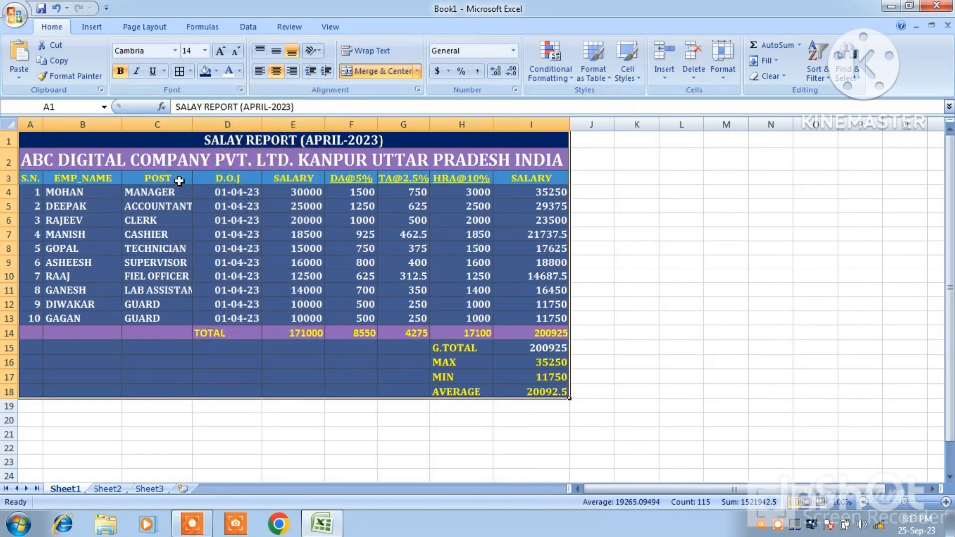
left_click(575, 330)
left_click(670, 367)
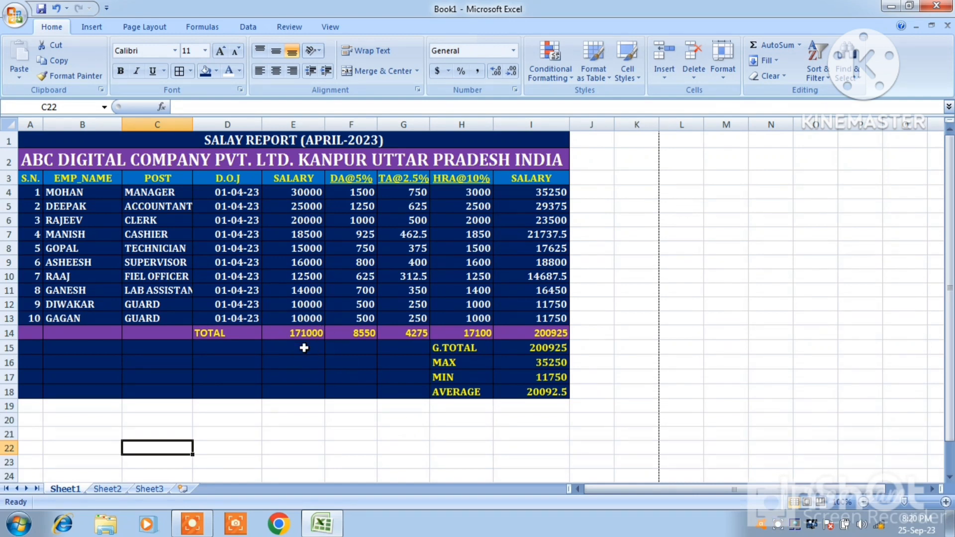
Save the workbook to the Desktop under the file name ABC SALARY REPORT
left_click(15, 21)
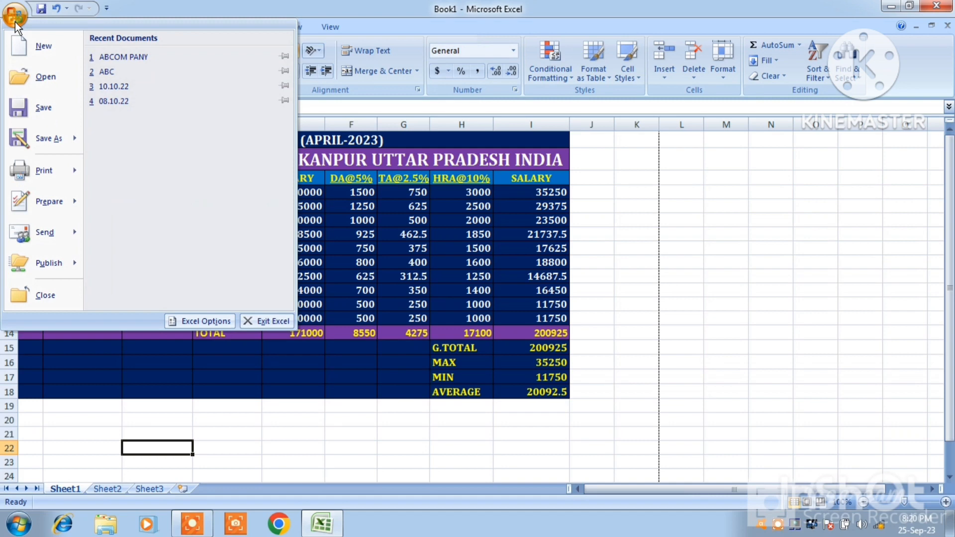
left_click(39, 117)
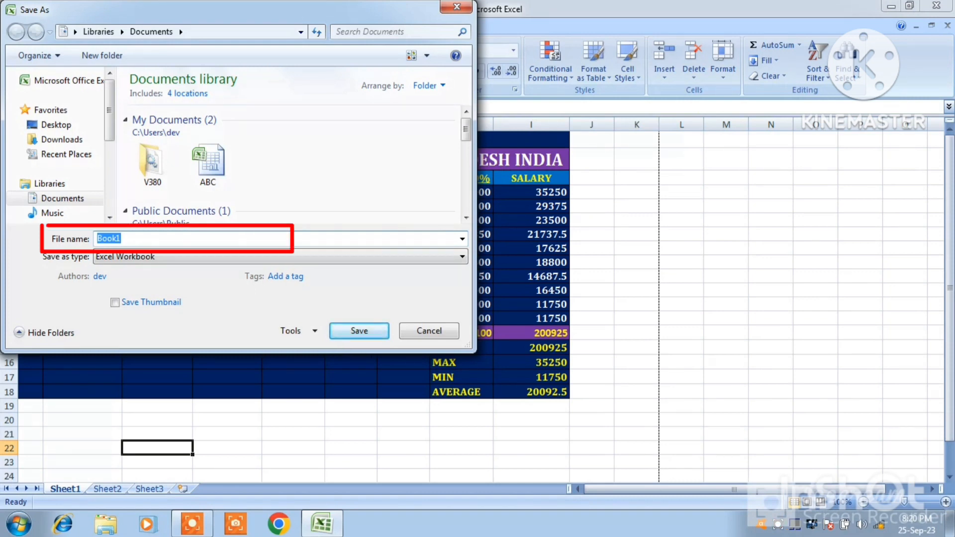
type("ABC SALARY REPORT")
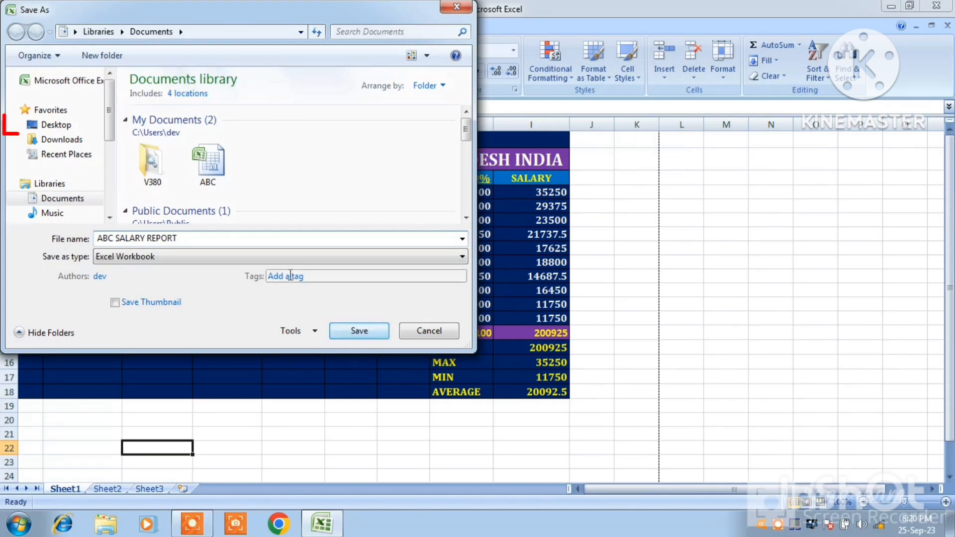
left_click(56, 125)
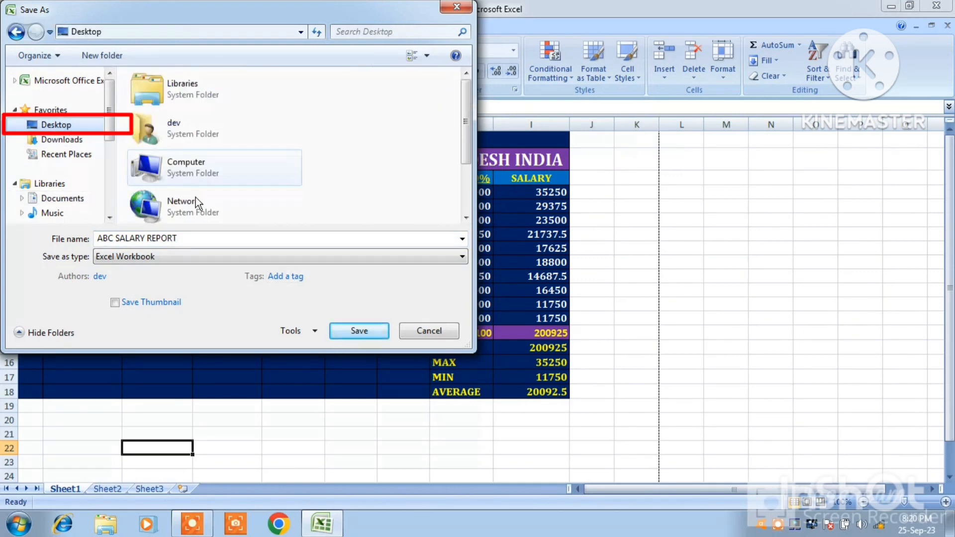
left_click(356, 338)
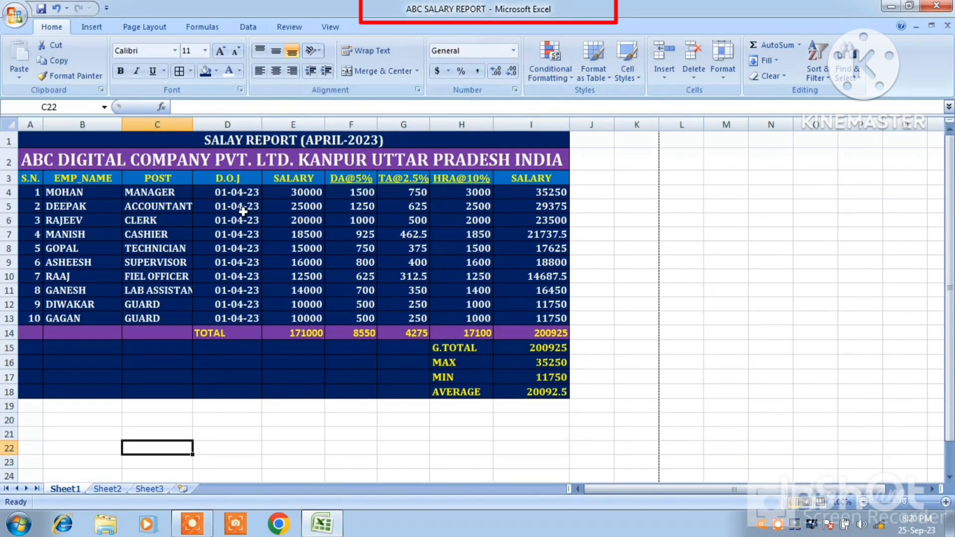
Open the print preview of the salary report
left_click(15, 16)
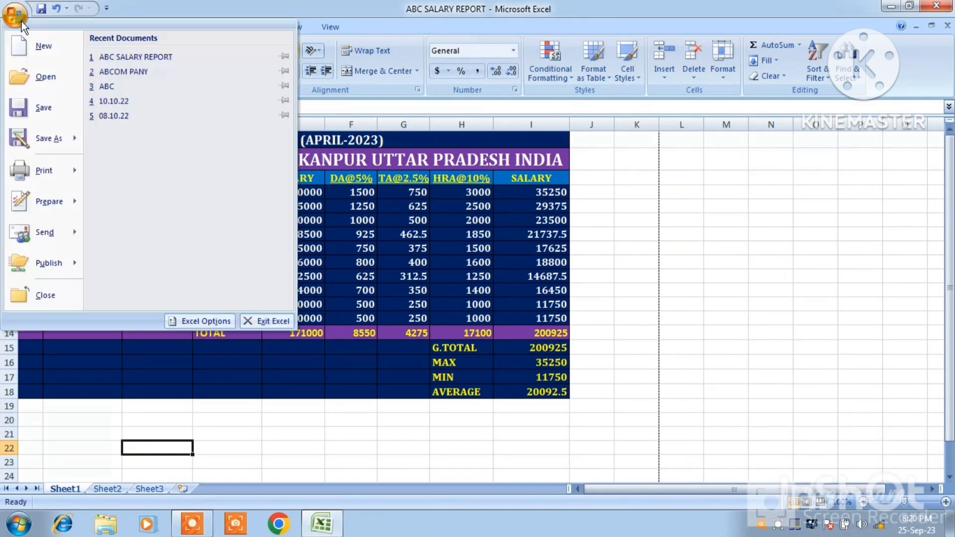
mouse_move(34, 160)
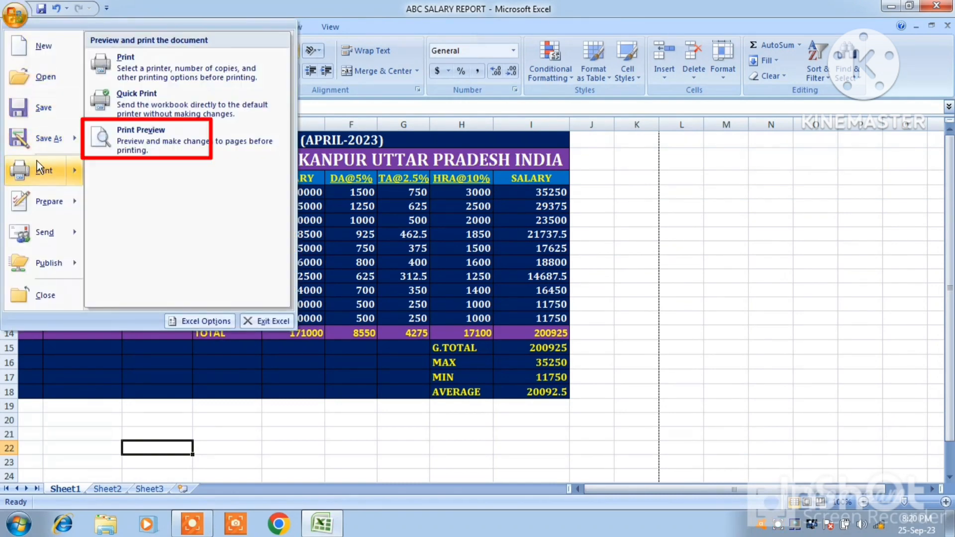
left_click(123, 141)
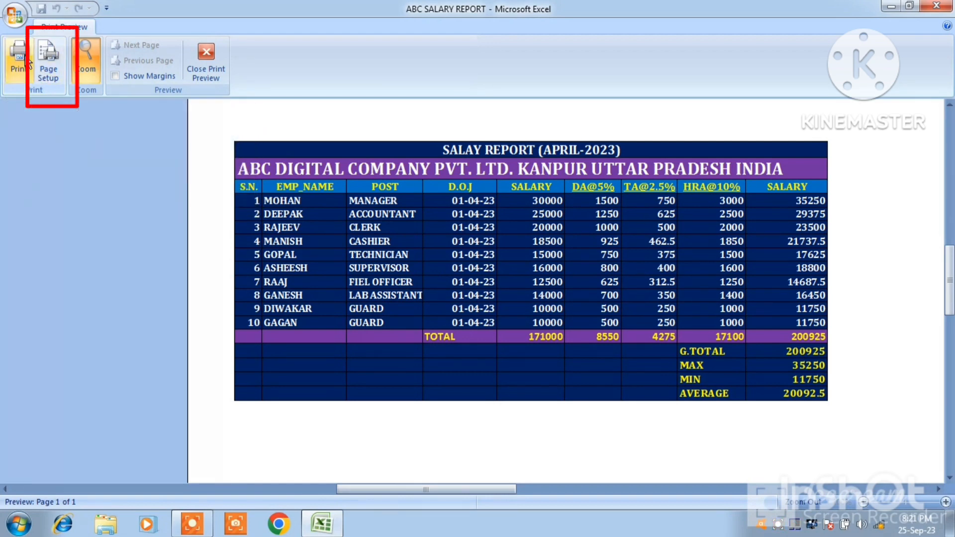
Try the salary report in Portrait page orientation in the print preview
left_click(45, 64)
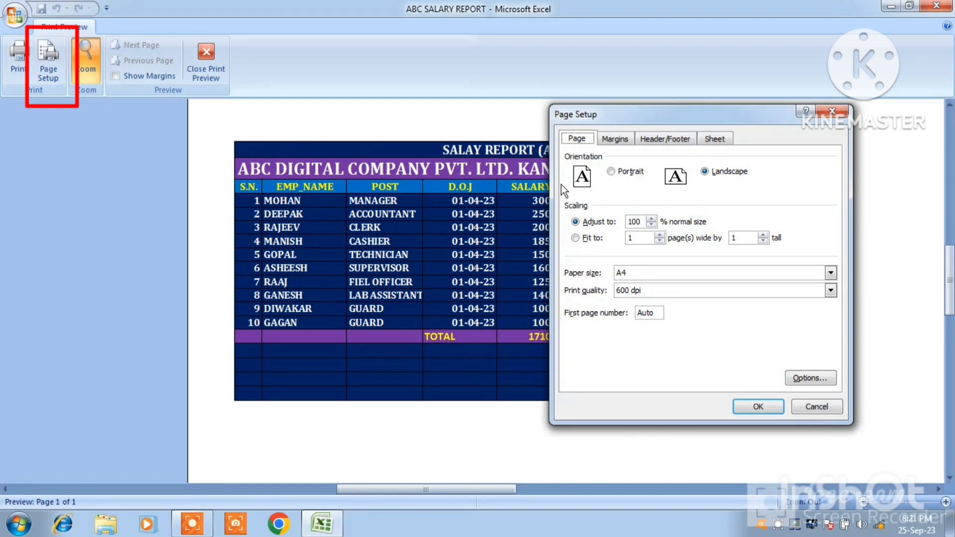
left_click(611, 171)
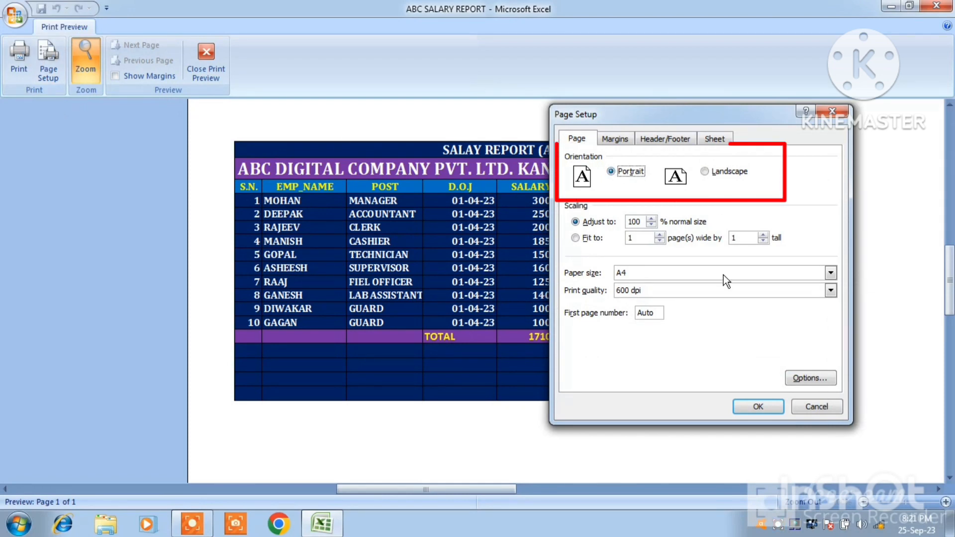
left_click(756, 407)
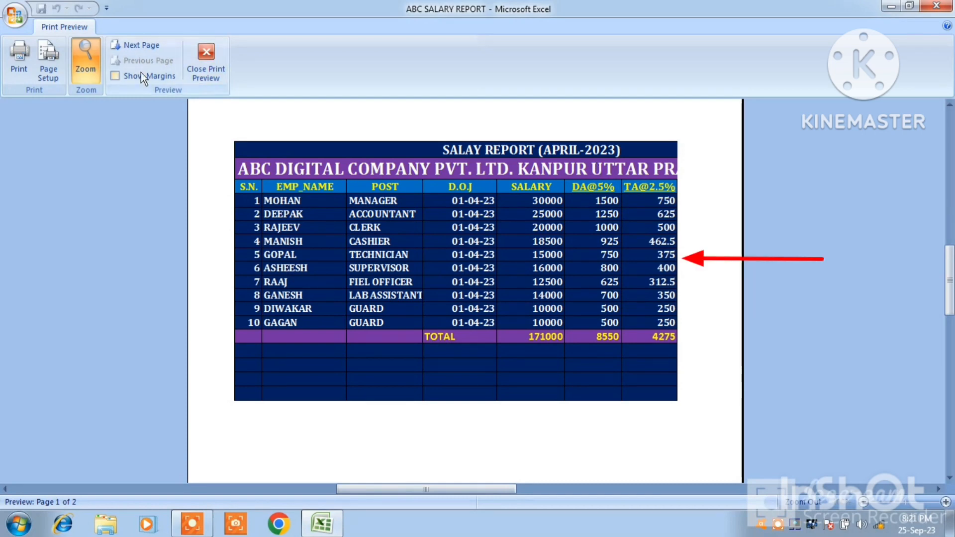
Set the page orientation of the salary report to Landscape
left_click(53, 70)
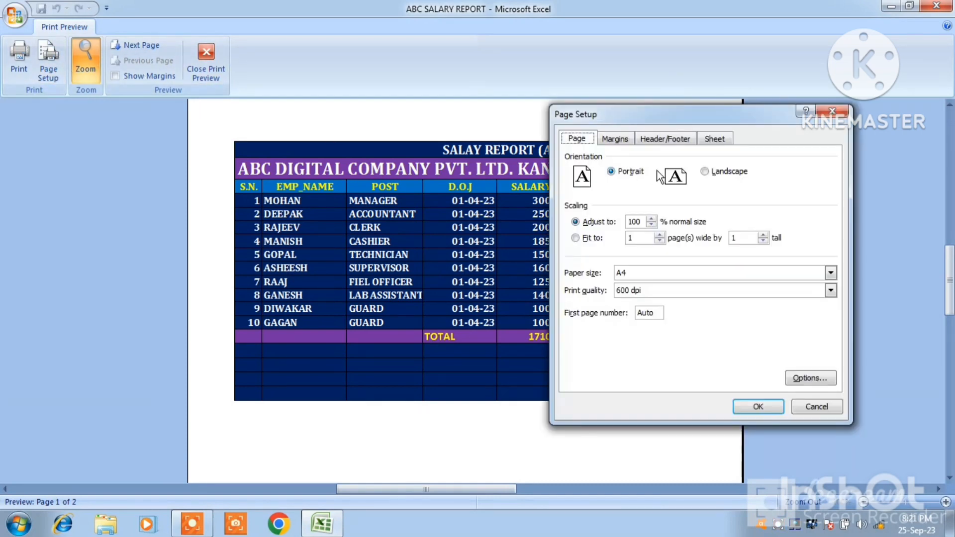
left_click(705, 171)
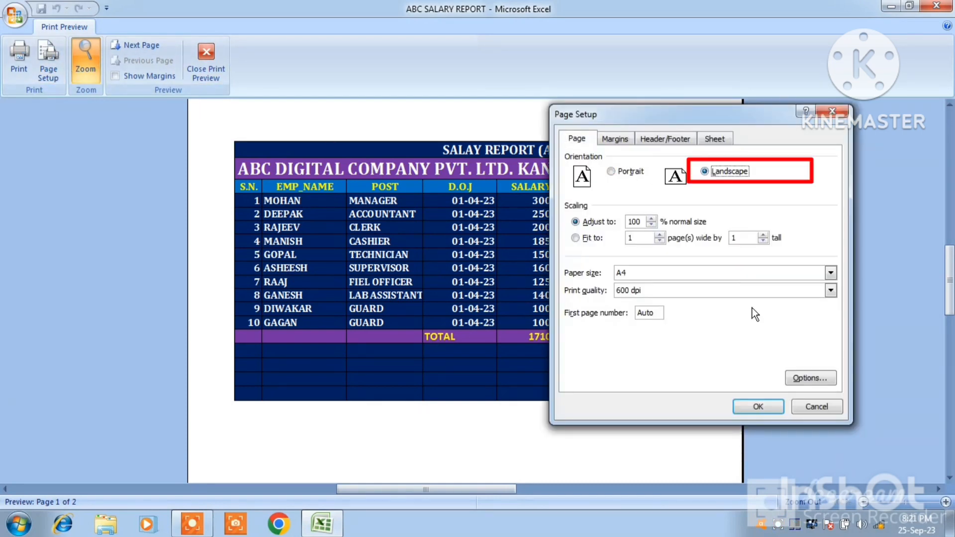
left_click(759, 405)
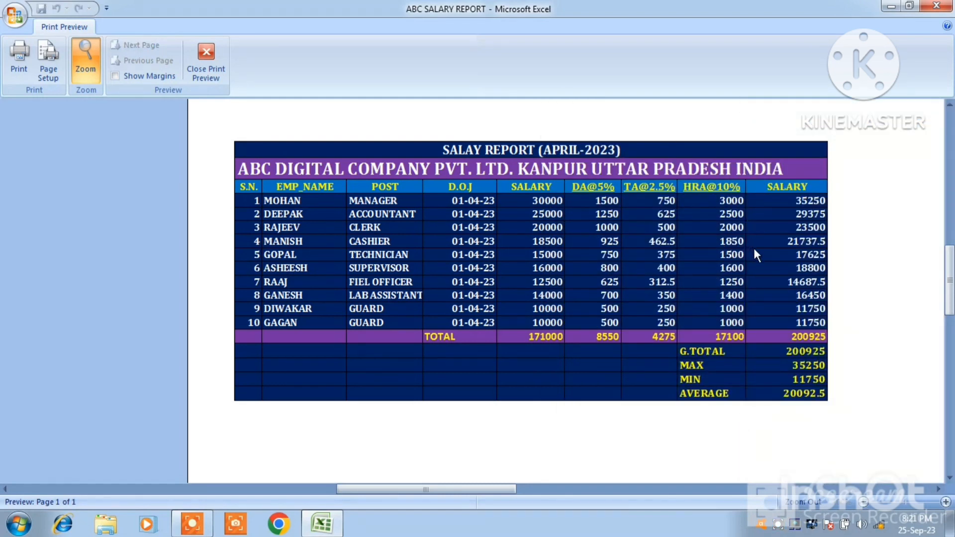
Open the print settings for the salary report and select Microsoft XPS Document Writer as the printer
left_click(20, 55)
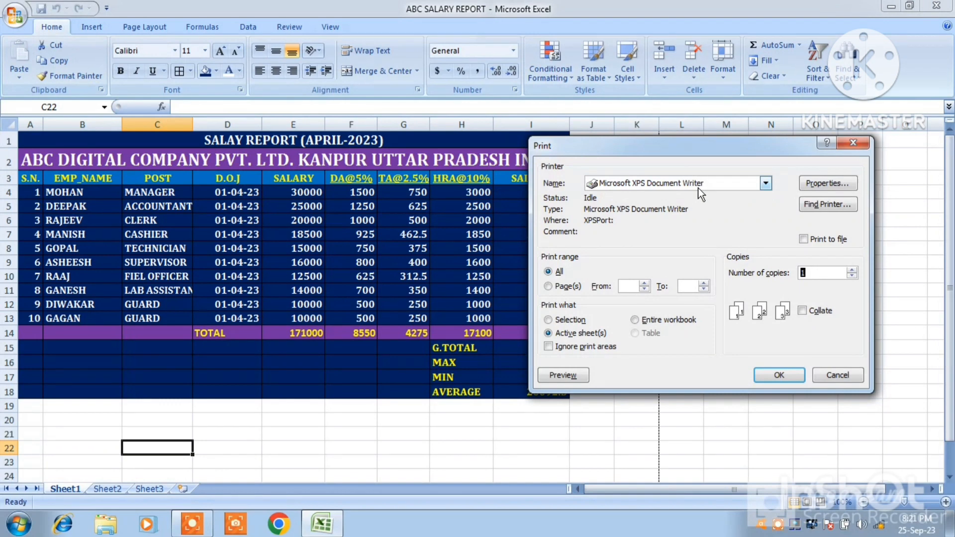
left_click(699, 187)
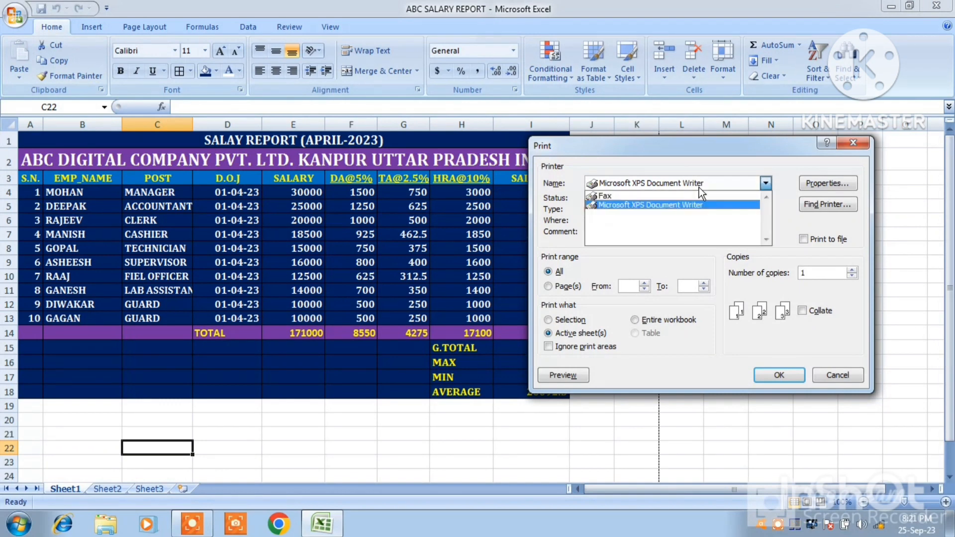
left_click(690, 217)
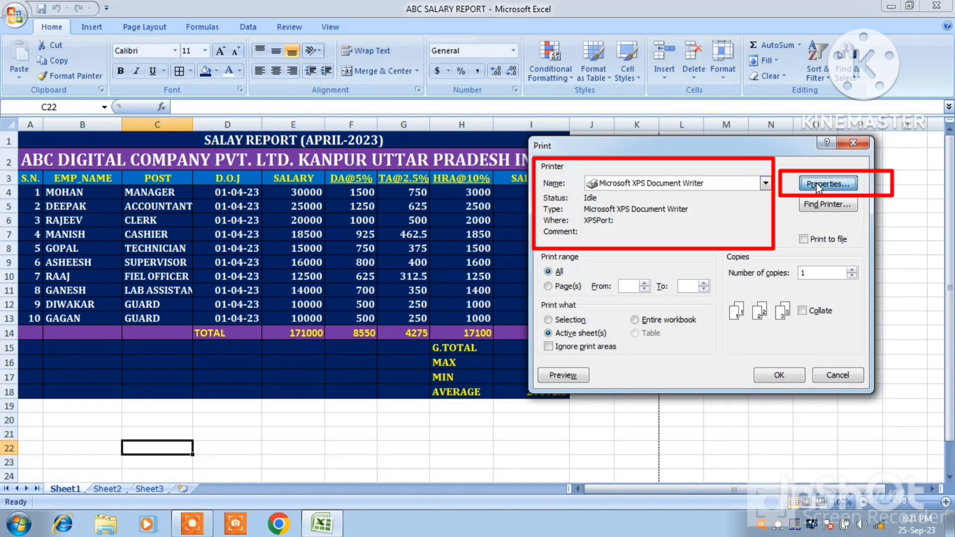
Choose Landscape orientation in the document properties of the Microsoft XPS Document Writer
left_click(816, 184)
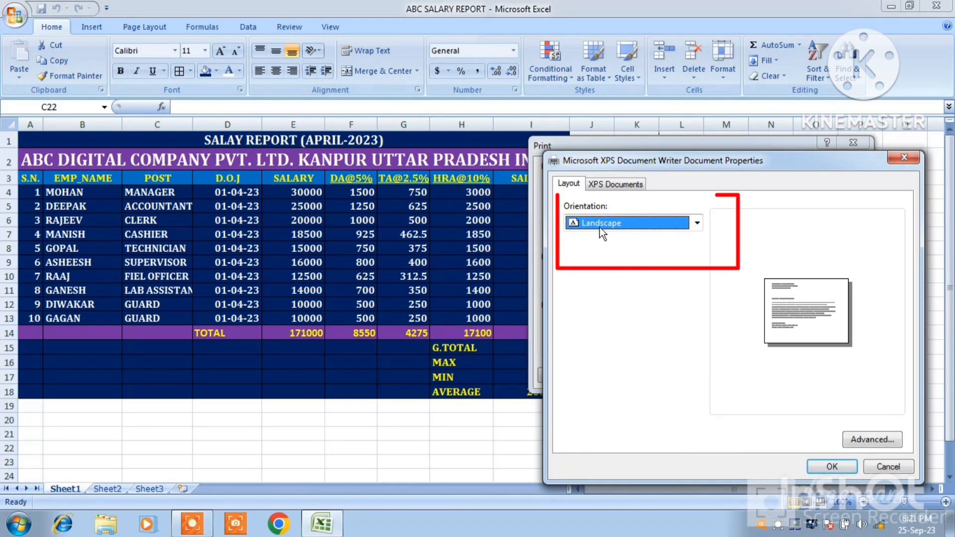
left_click(613, 222)
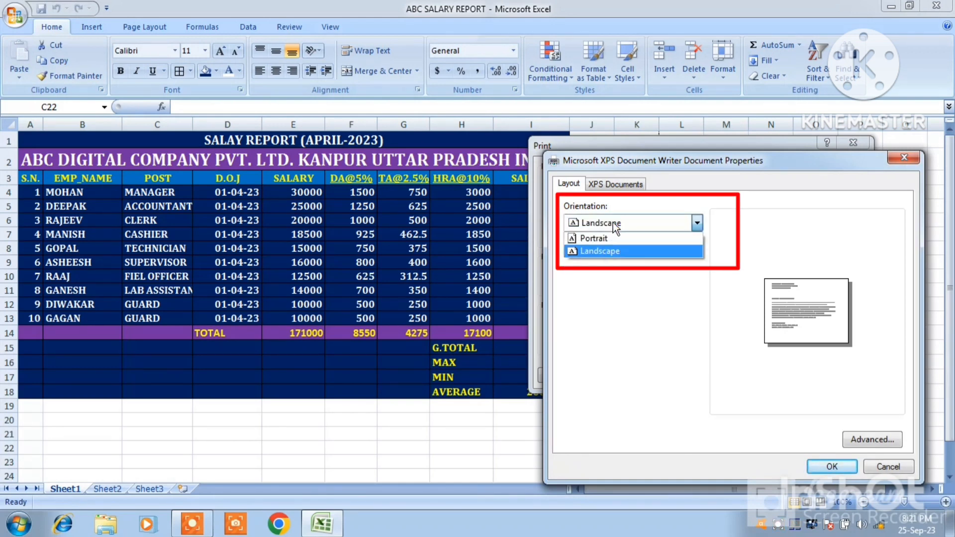
left_click(615, 253)
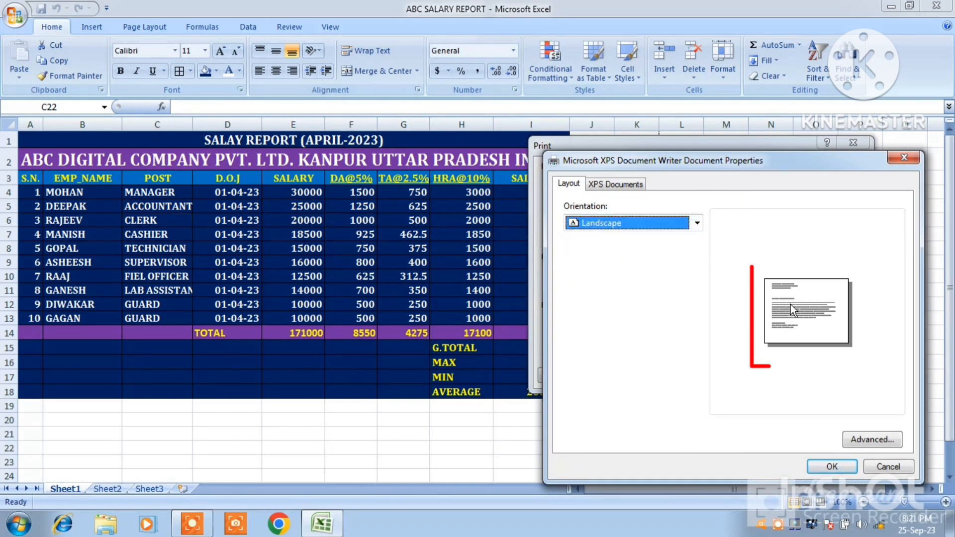
Choose A4 as the paper size in the printer's advanced options and accept the printer properties
left_click(868, 439)
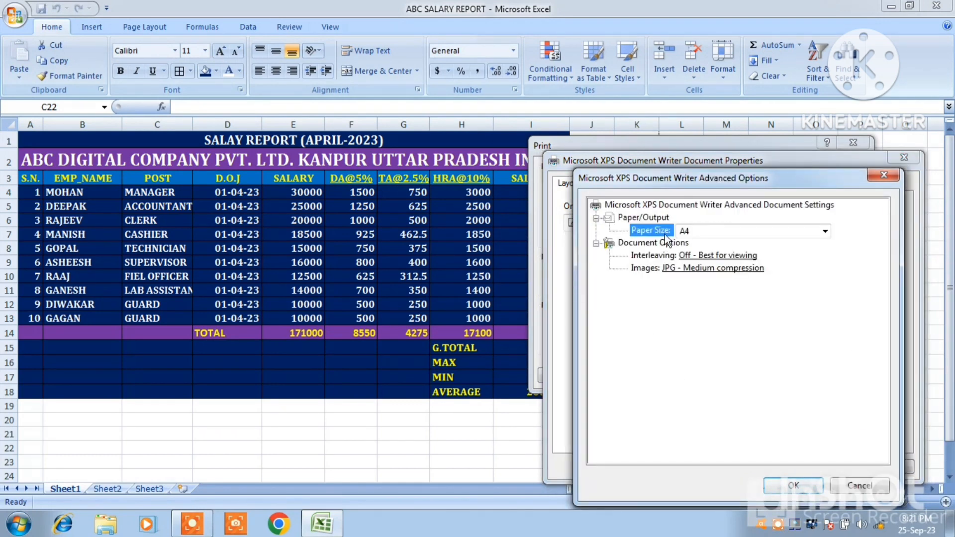
left_click(715, 231)
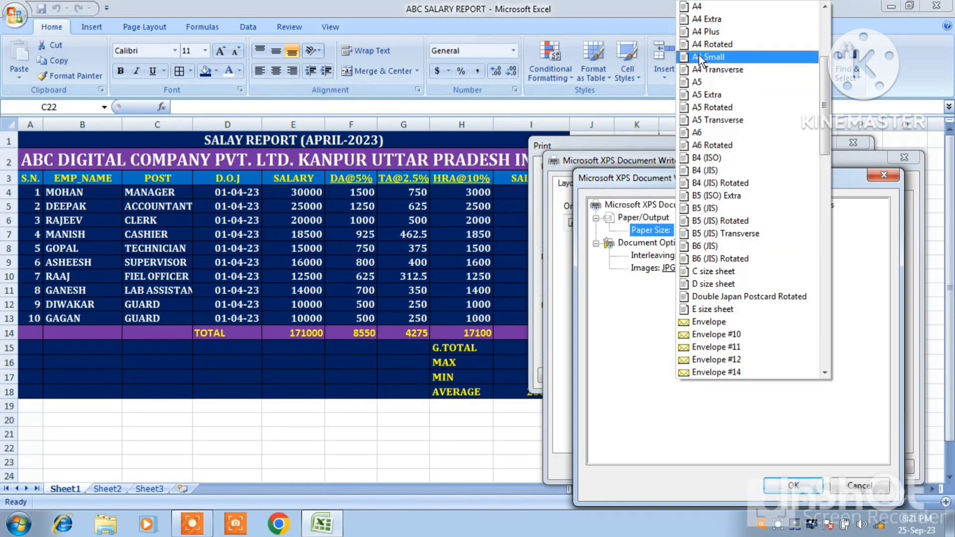
left_click(703, 6)
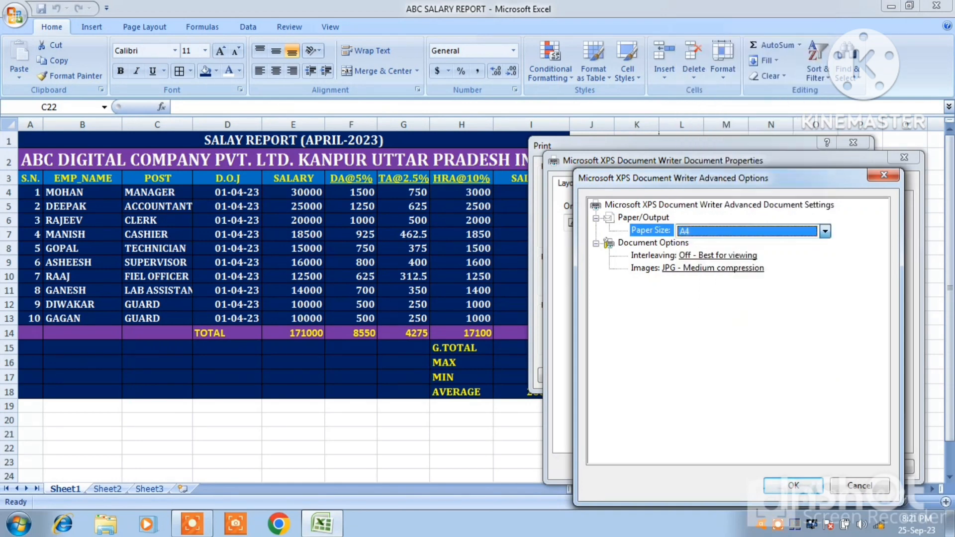
left_click(792, 485)
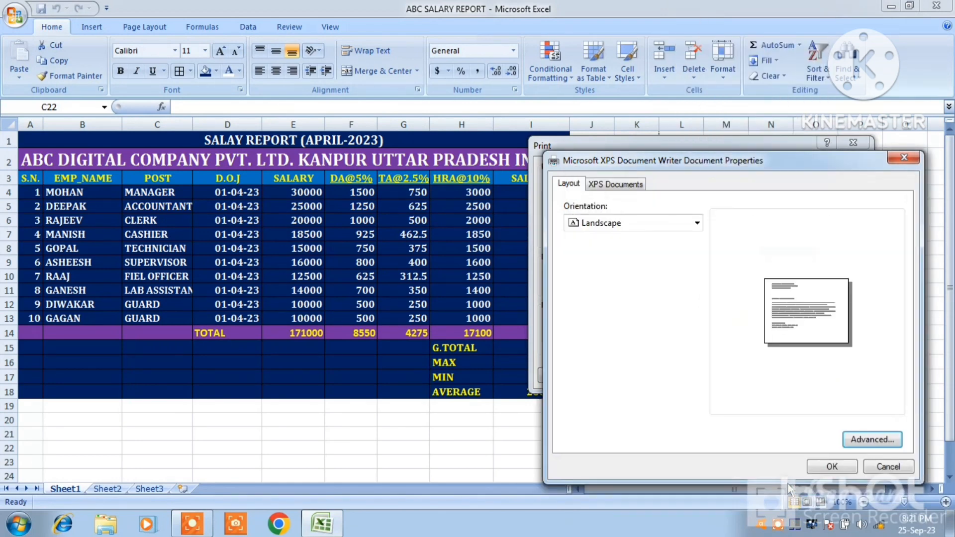
left_click(837, 467)
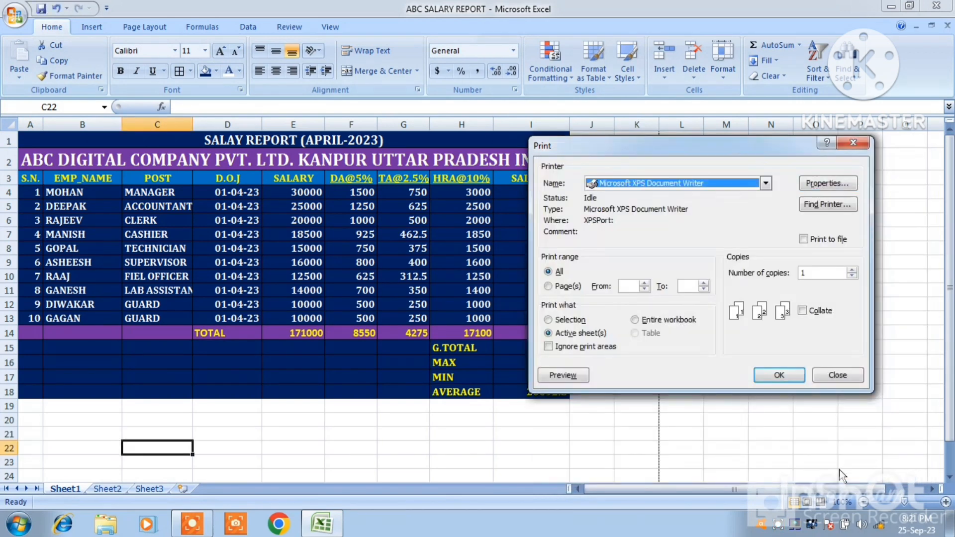
Close the print settings without printing and exit Excel without saving the changes to ABC SALARY REPORT
left_click(806, 274)
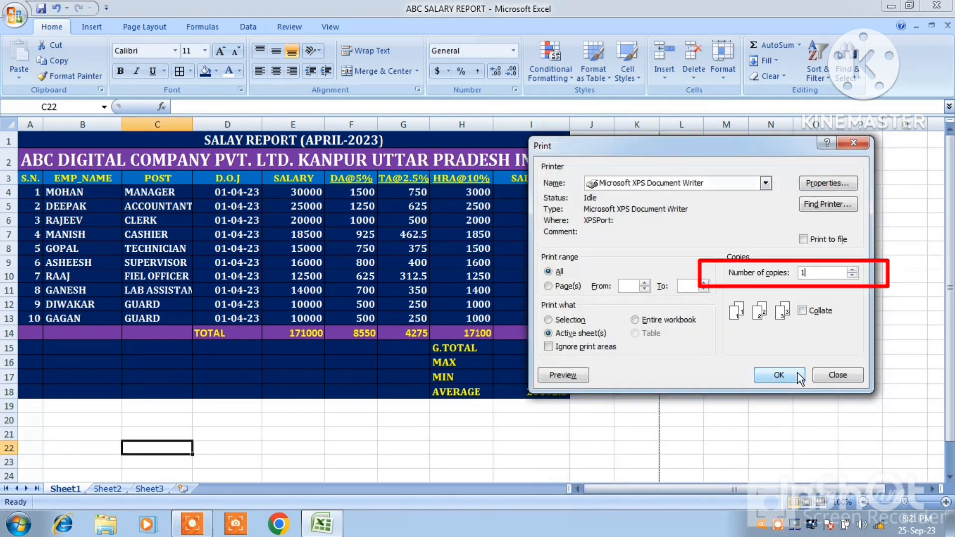
left_click(835, 378)
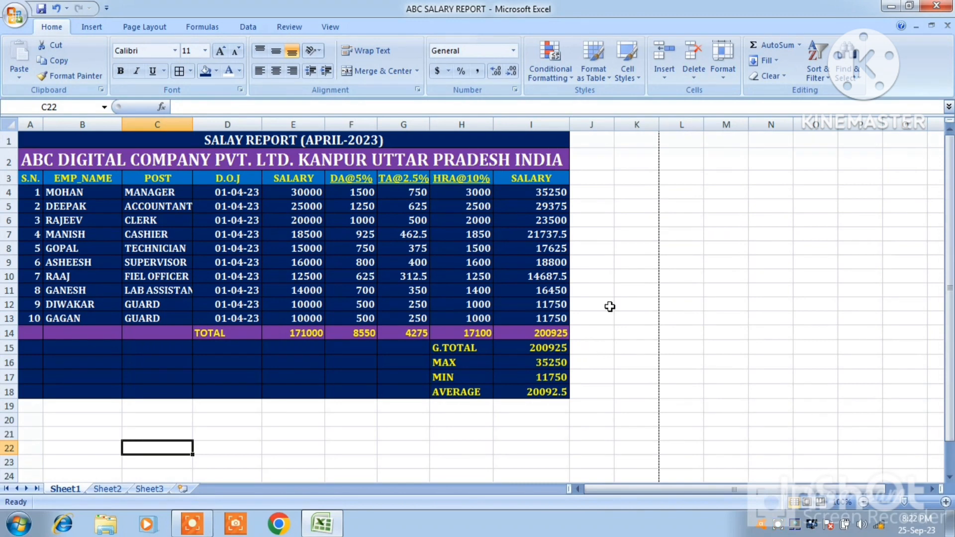
left_click(933, 11)
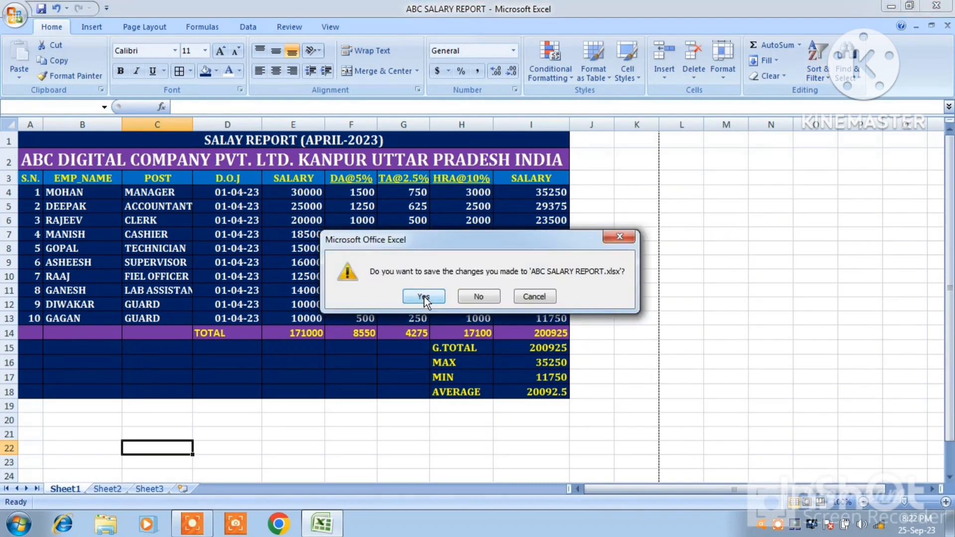
left_click(479, 297)
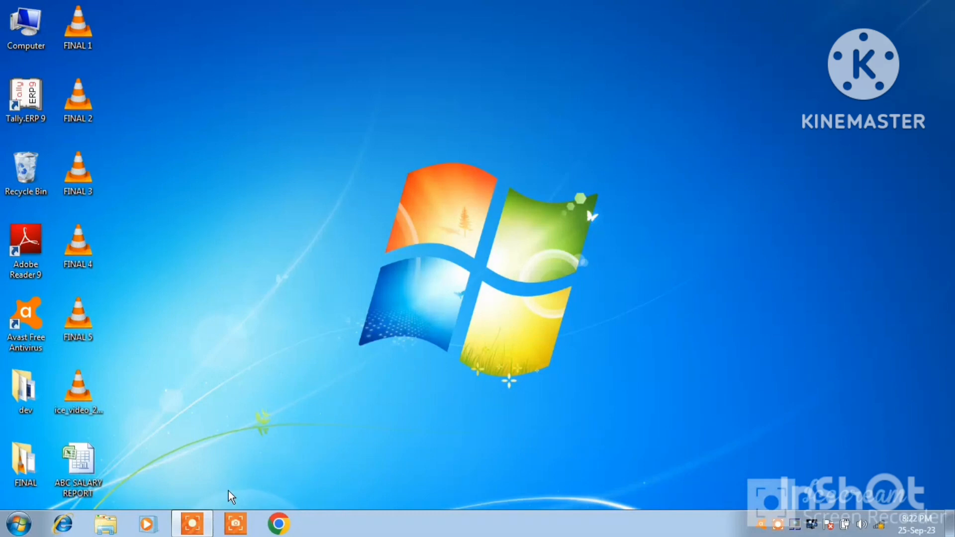